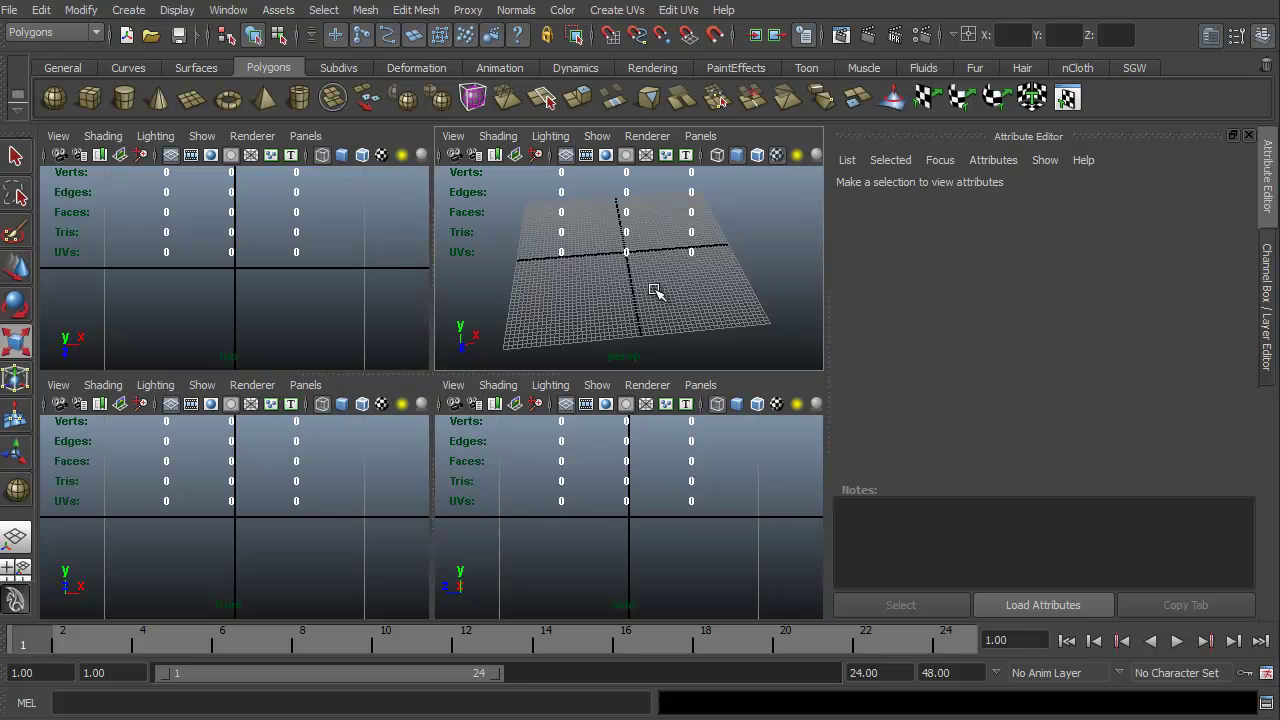
Step: Maximize the perspective panel and tumble the view to see the empty grid from another angle
key(space)
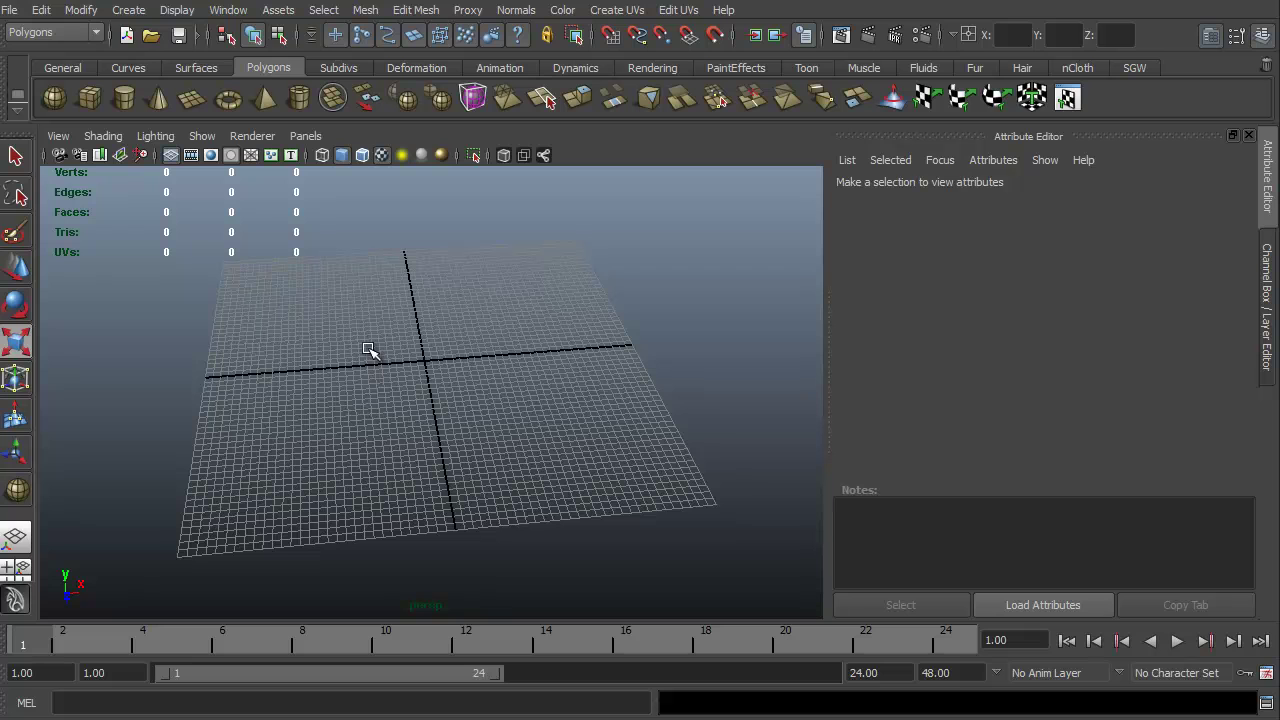
mouse_move(434, 523)
alt+mouse_down()
mouse_move(406, 509)
mouse_move(425, 522)
alt+mouse_up()
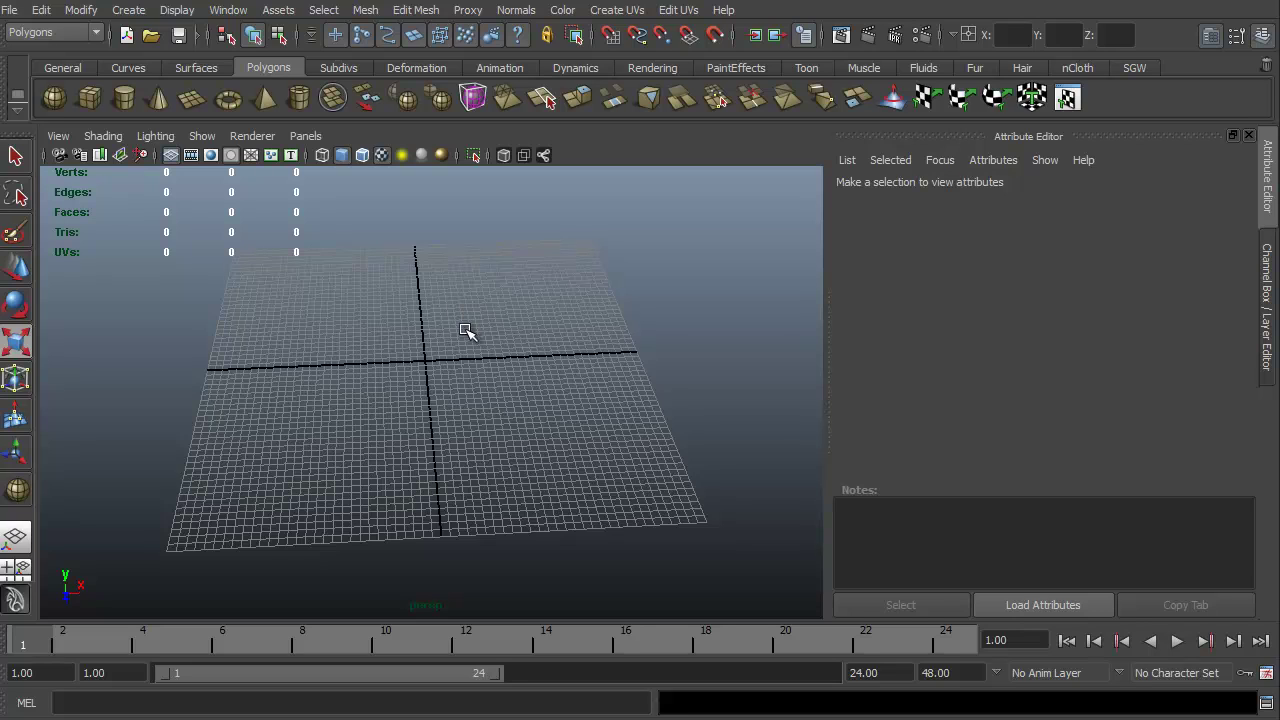
Step: Drag out a polygon sphere from the grid origin: radius 176.945, 20 by 20 subdivisions
click(55, 97)
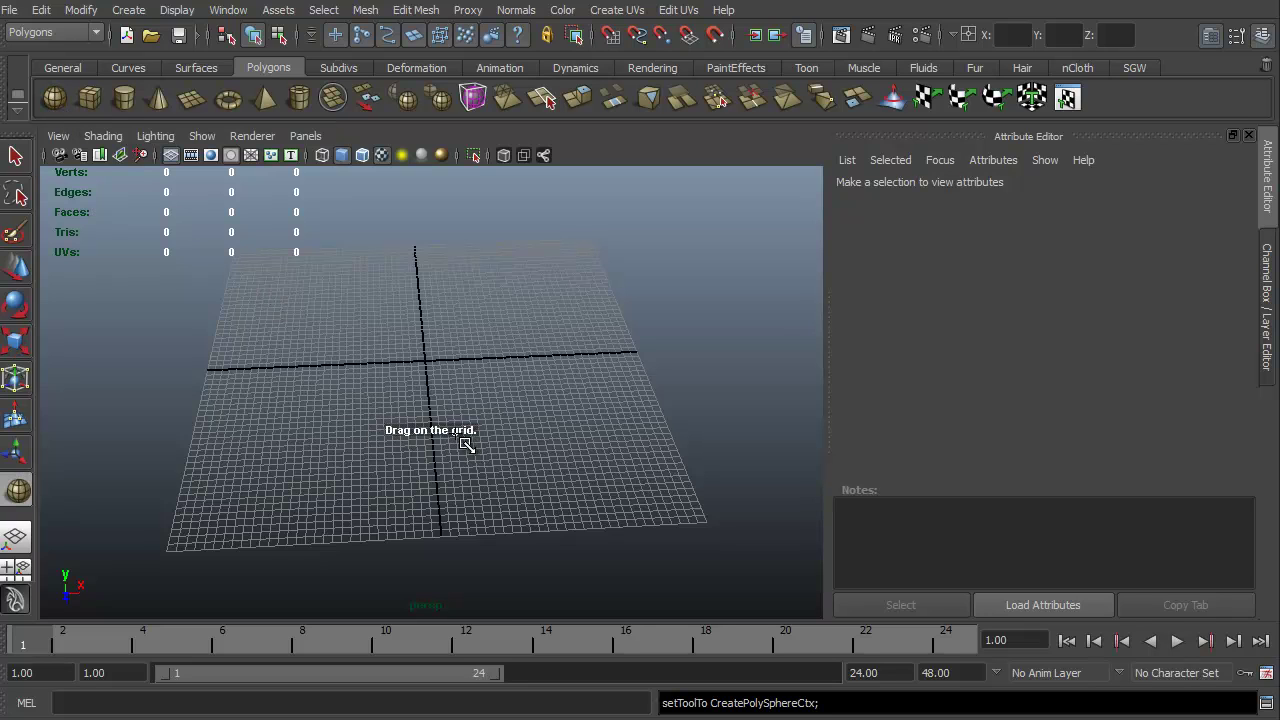
drag(435, 371, 577, 437)
alt+drag(457, 505, 557, 471)
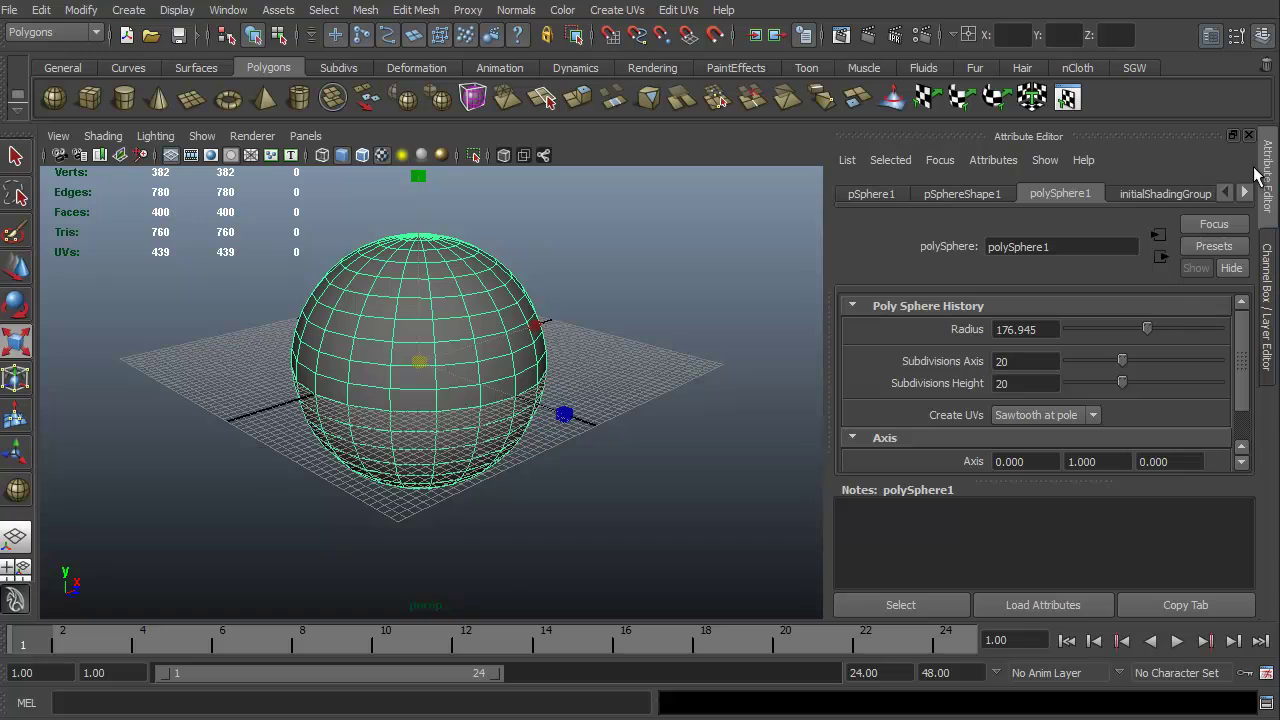
Step: Lower polySphere1's subdivisions to 11 axis and 10 height, then orbit and dolly to inspect the mesh
click(1267, 274)
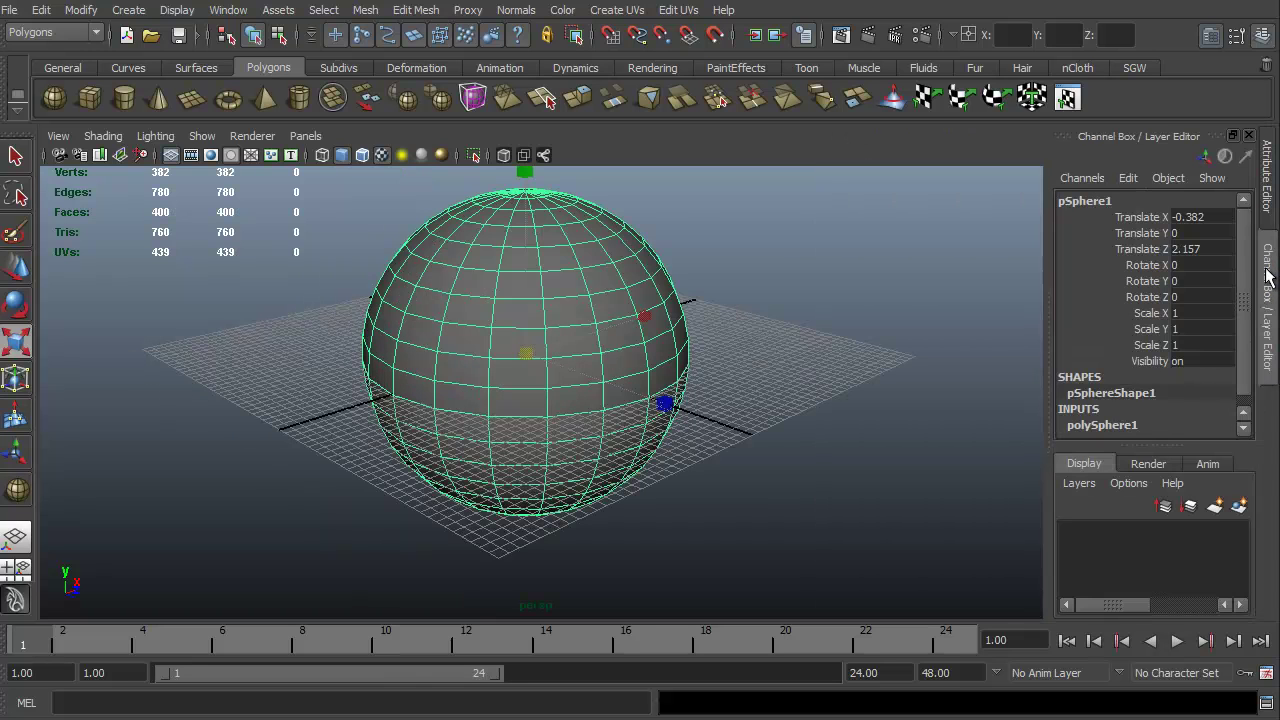
click(1270, 190)
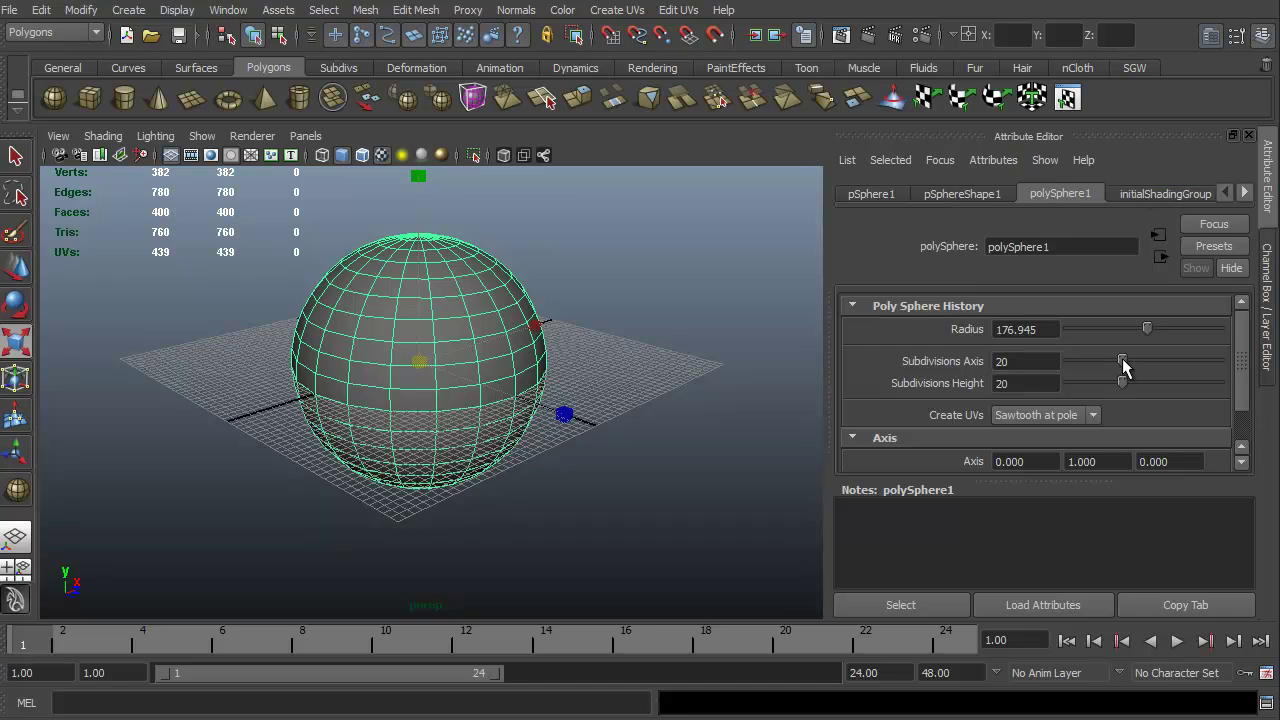
drag(1124, 366, 1095, 370)
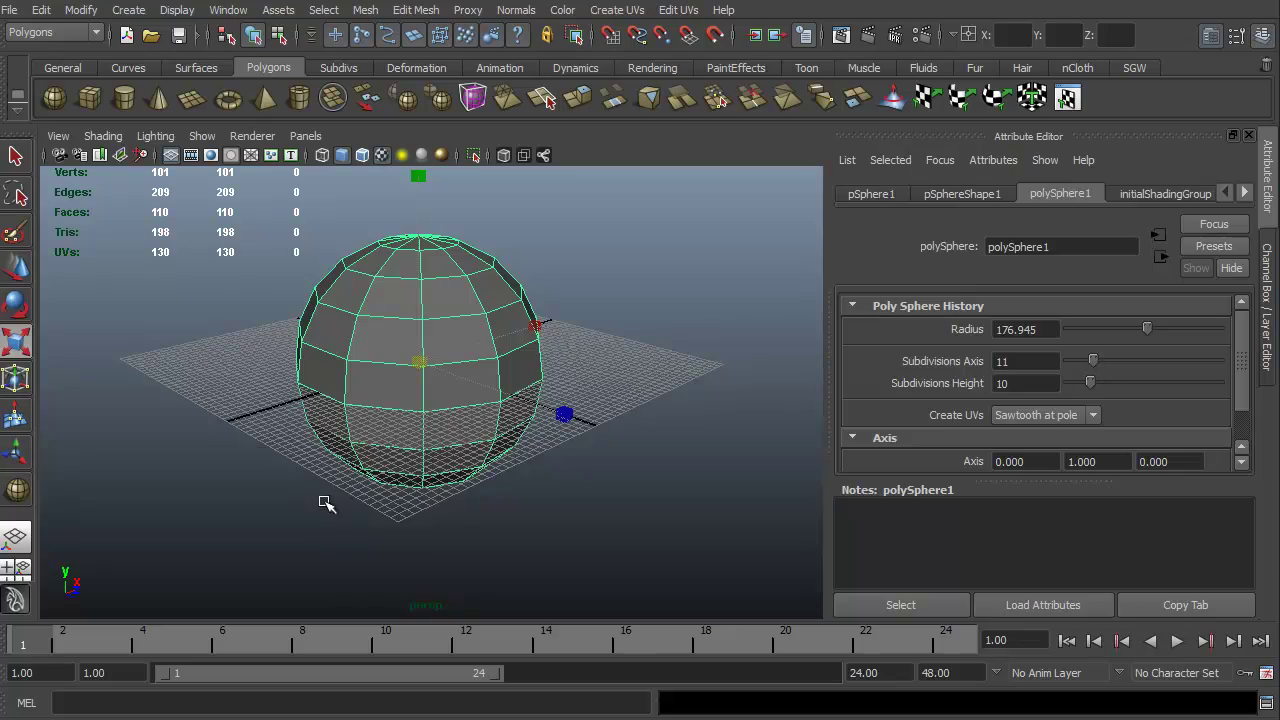
alt+drag(322, 503, 470, 495)
alt+middle_drag(470, 495, 447, 491)
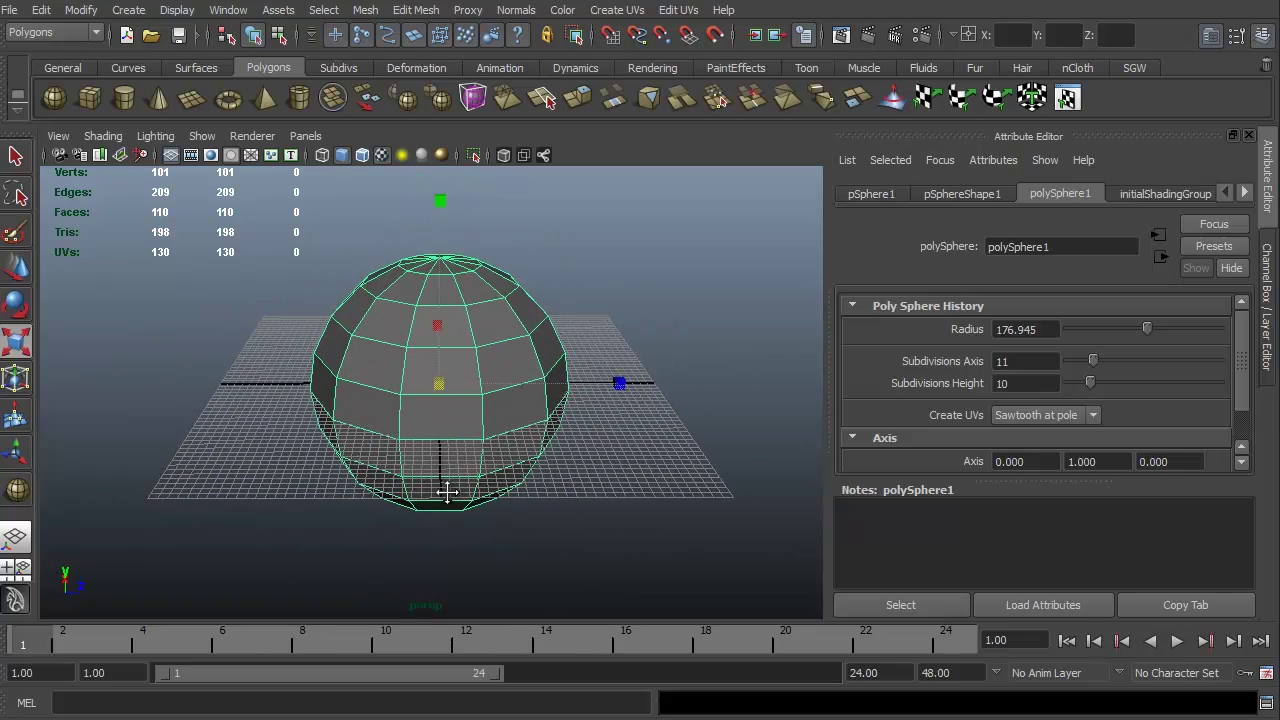
alt+right_drag(513, 462, 543, 434)
alt+drag(611, 486, 675, 513)
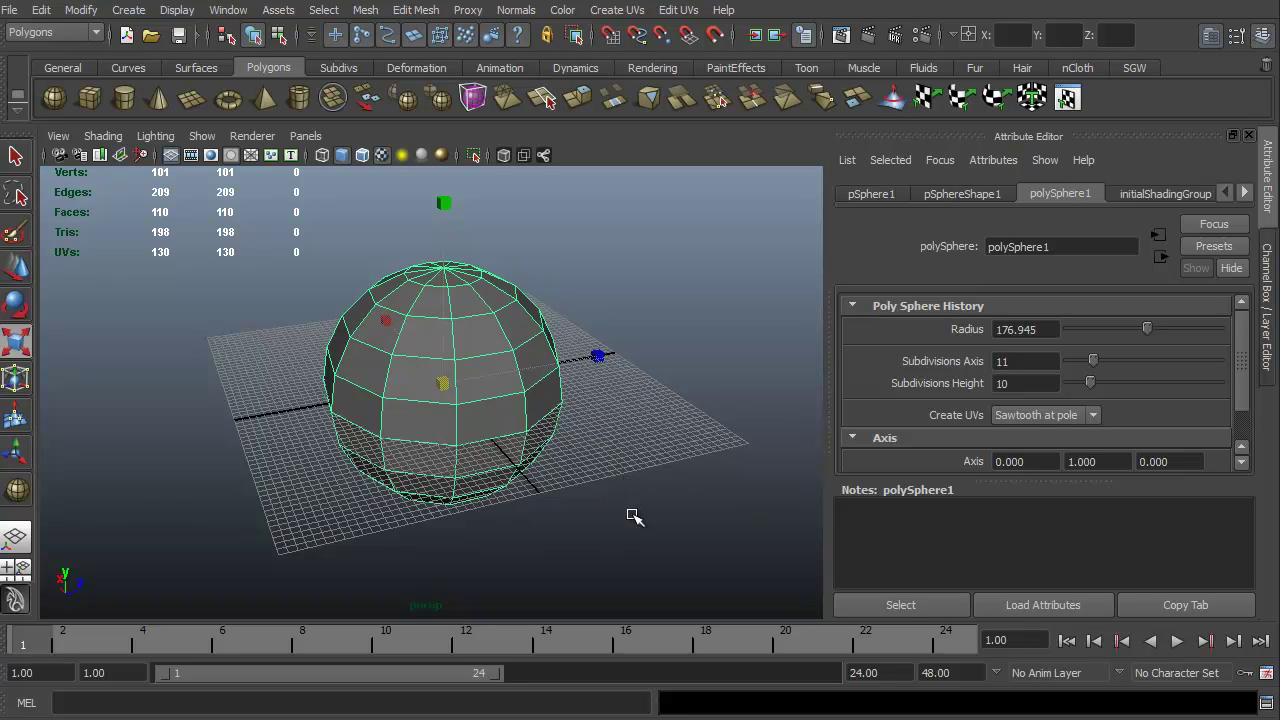
Step: Open the Outliner from the Window menu
click(1268, 320)
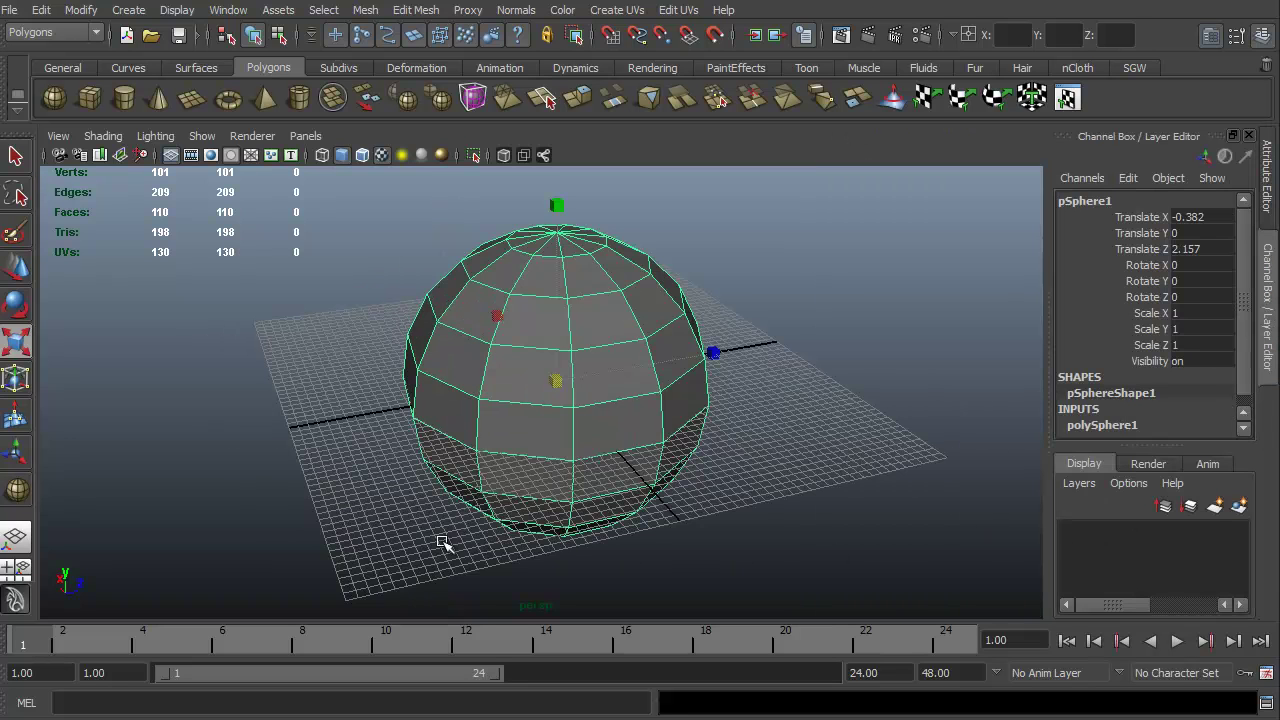
click(227, 12)
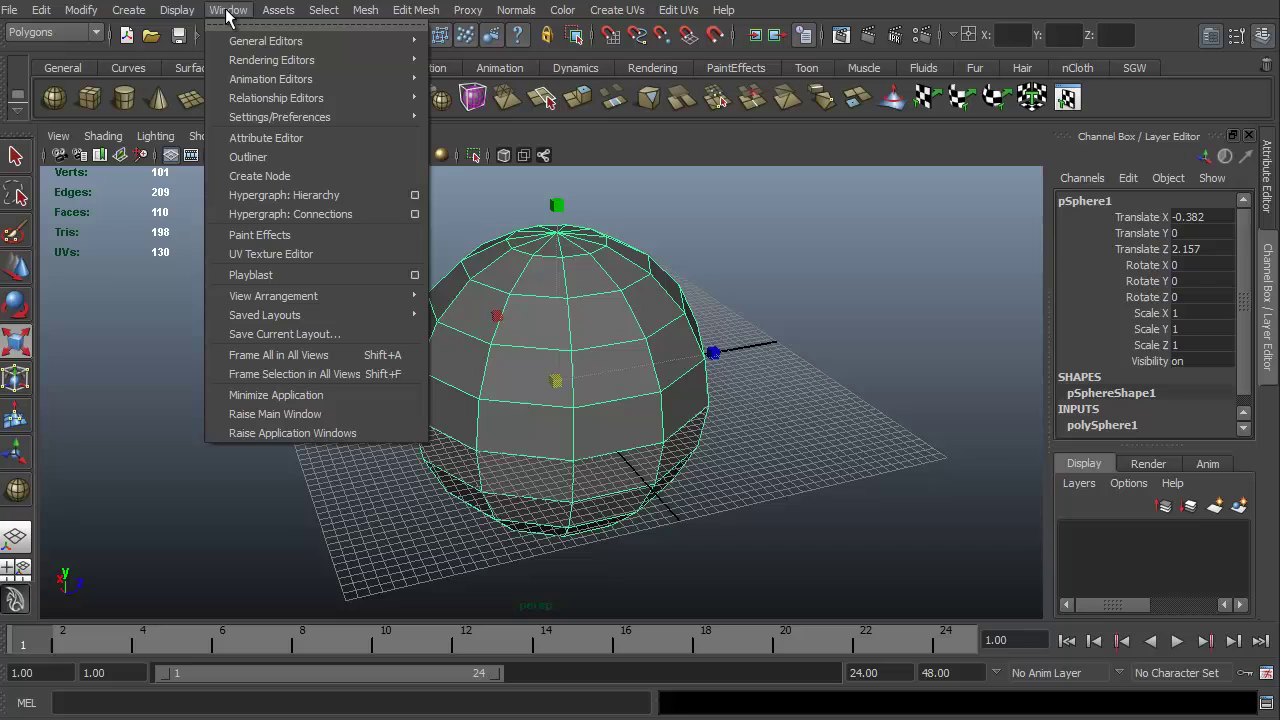
click(255, 160)
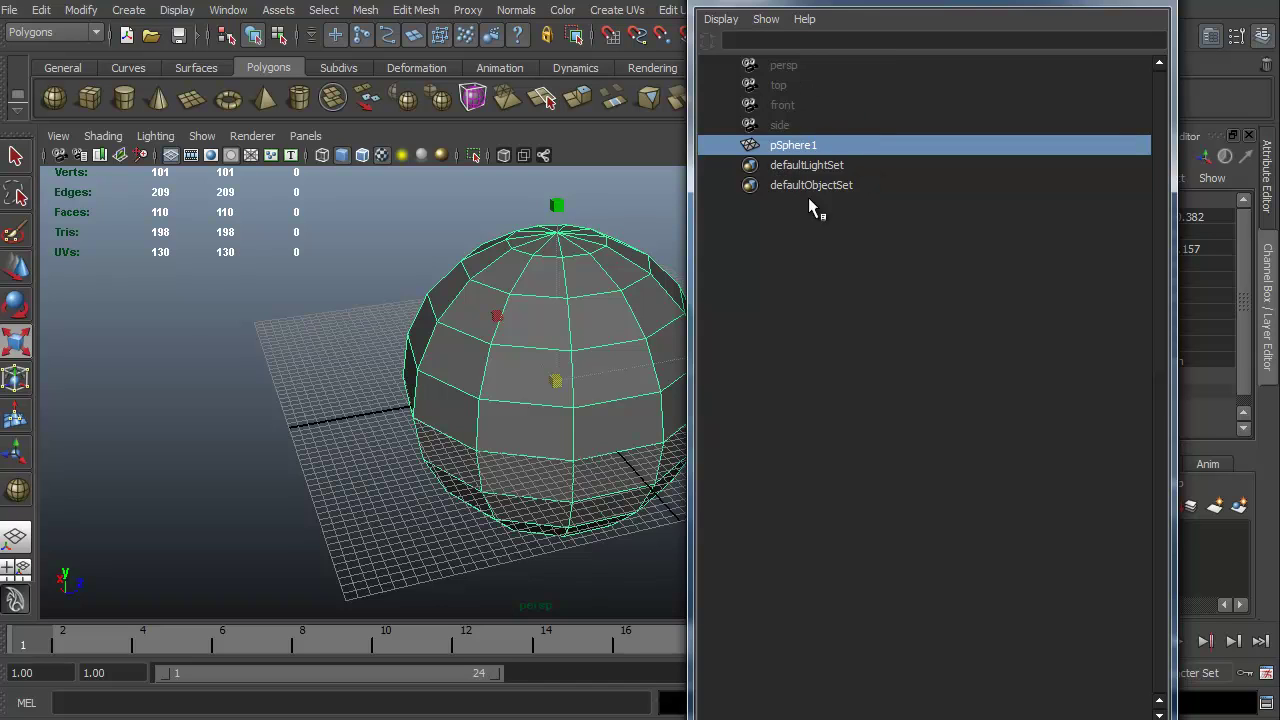
Step: Browse the persp, top, front and side cameras and defaultObjectSet in the Outliner, then clear the selection
click(787, 64)
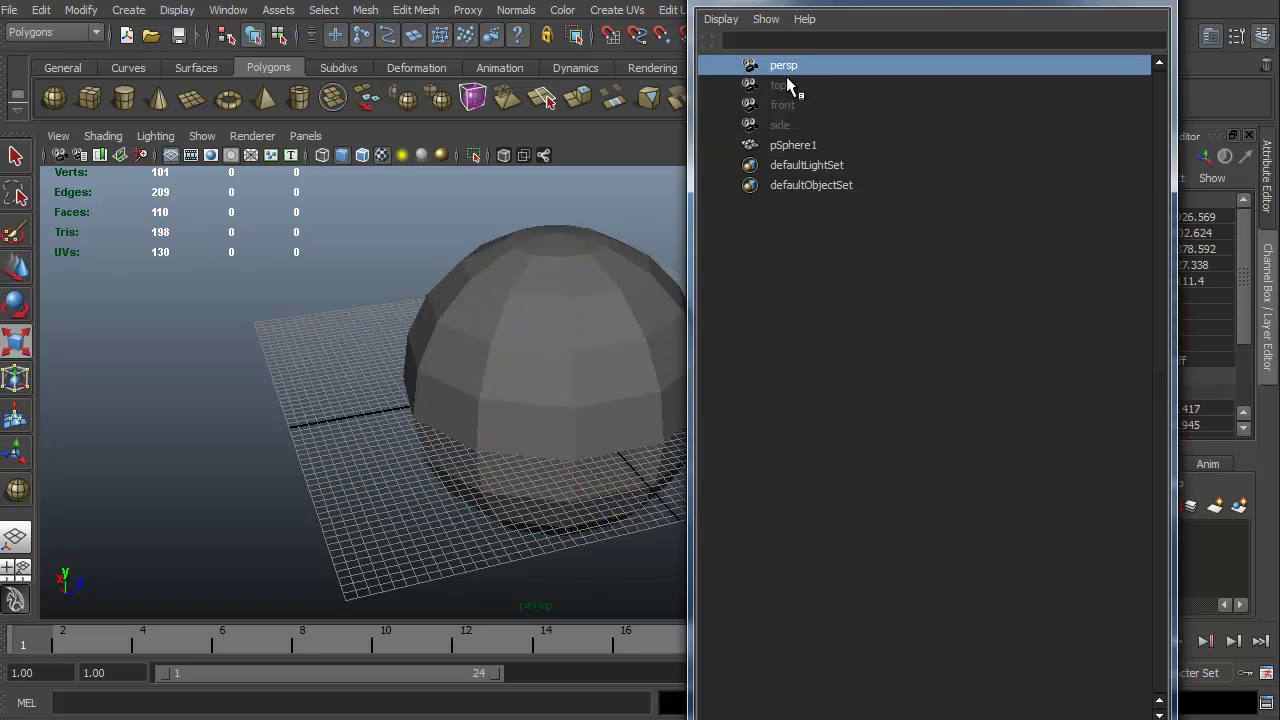
click(781, 88)
click(780, 105)
click(780, 125)
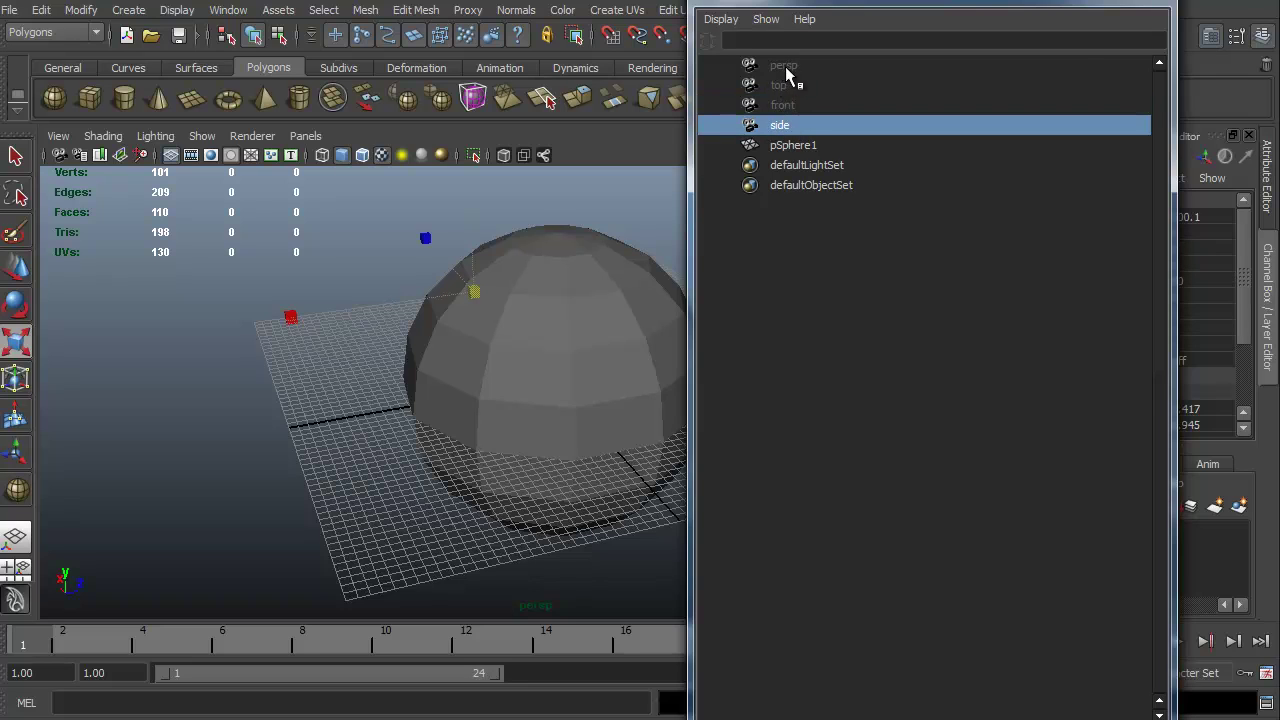
click(784, 68)
click(783, 86)
click(782, 105)
click(783, 125)
drag(786, 126, 806, 177)
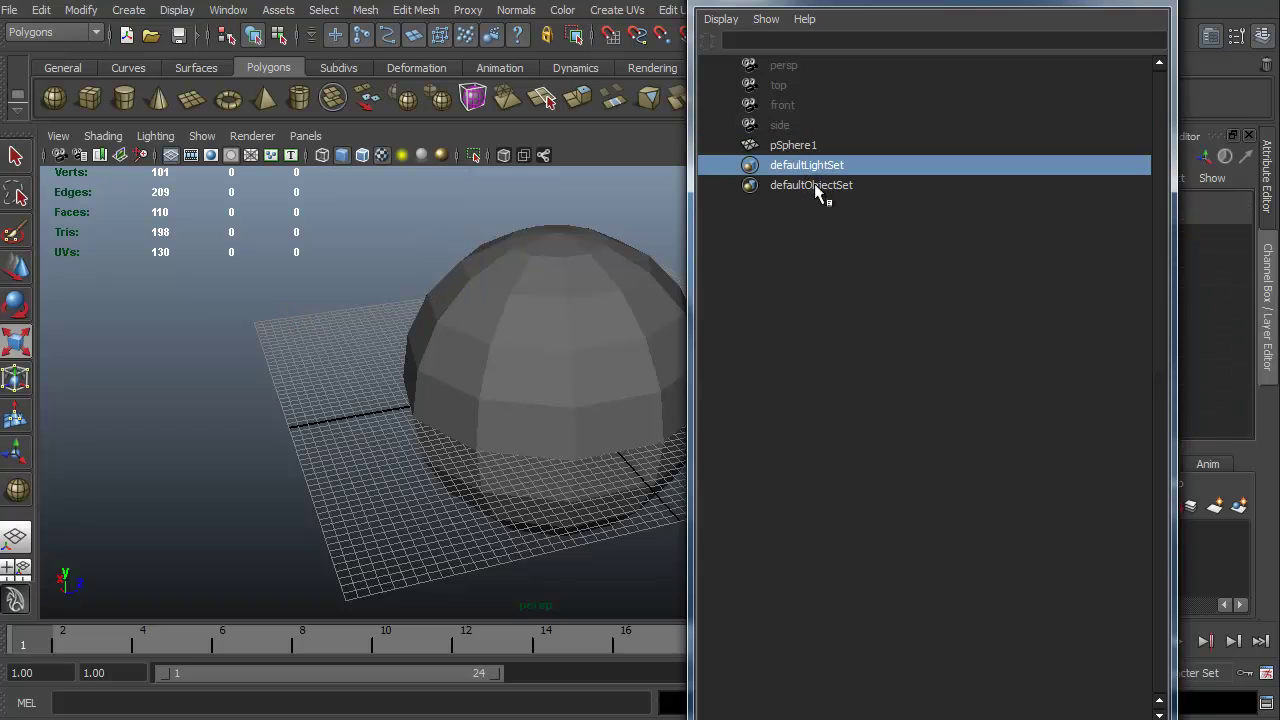
click(843, 185)
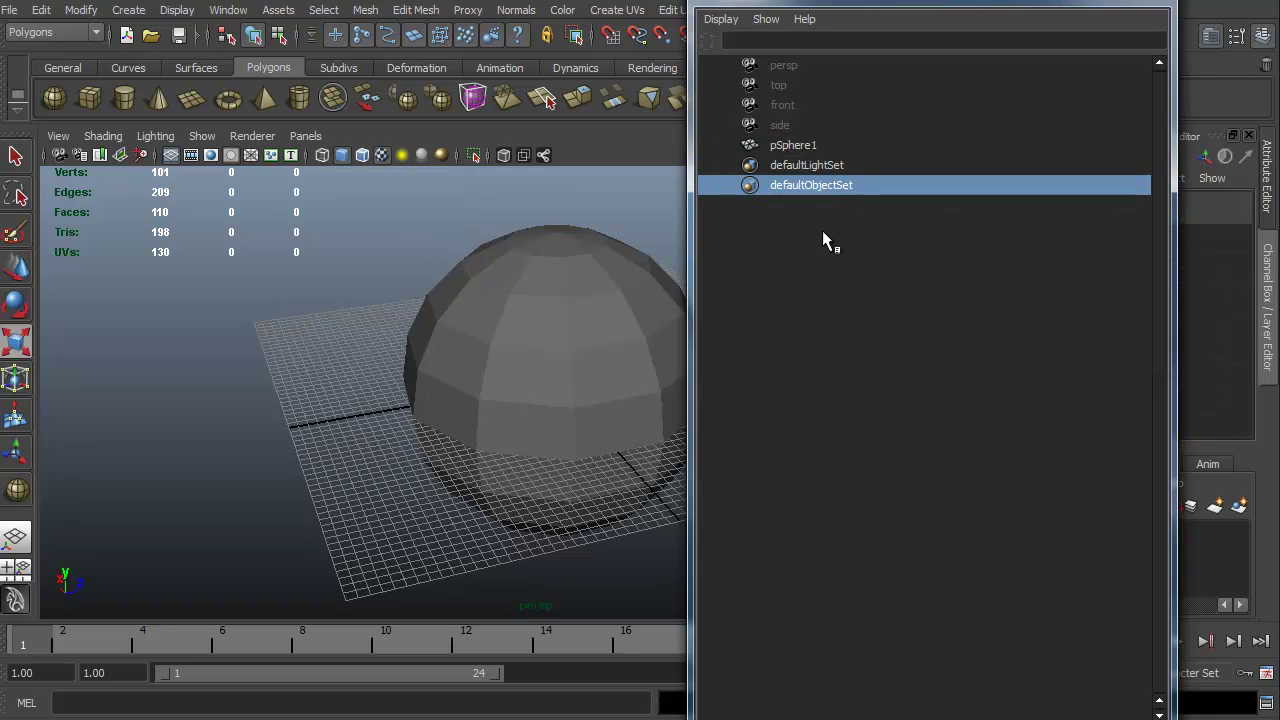
click(819, 225)
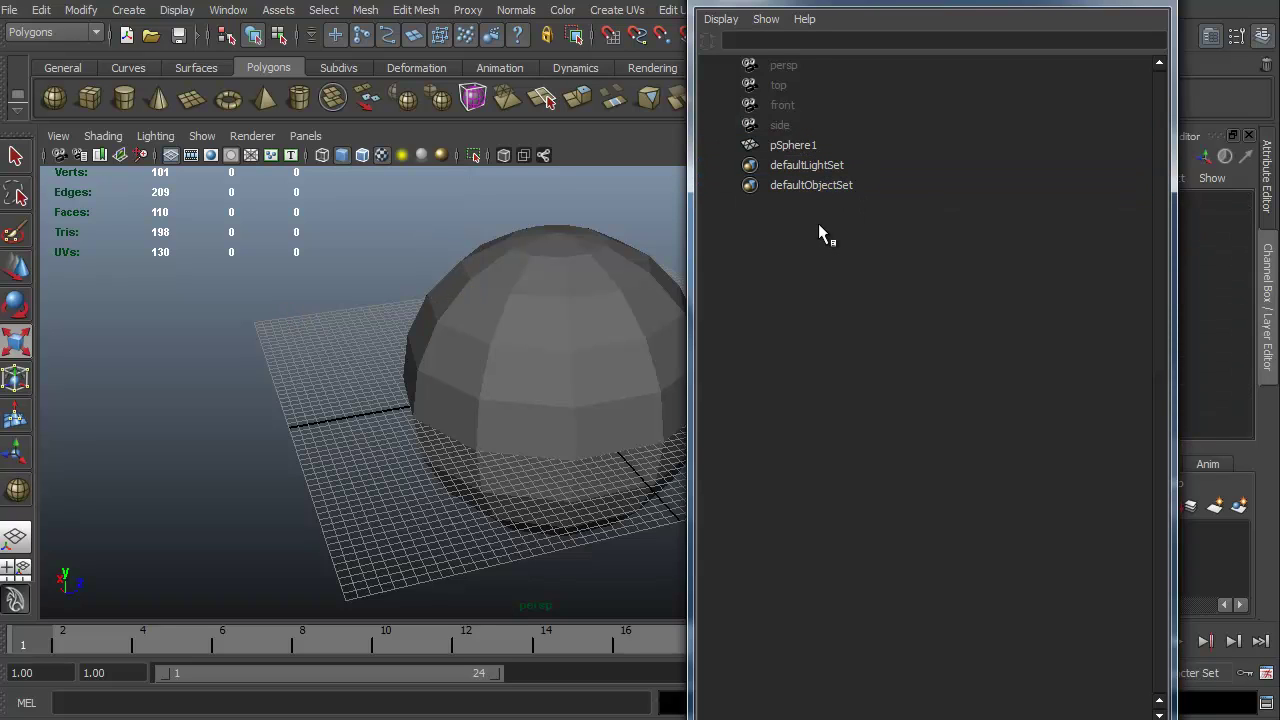
Step: Rename pSphere1 to Orb in the Outliner
click(784, 145)
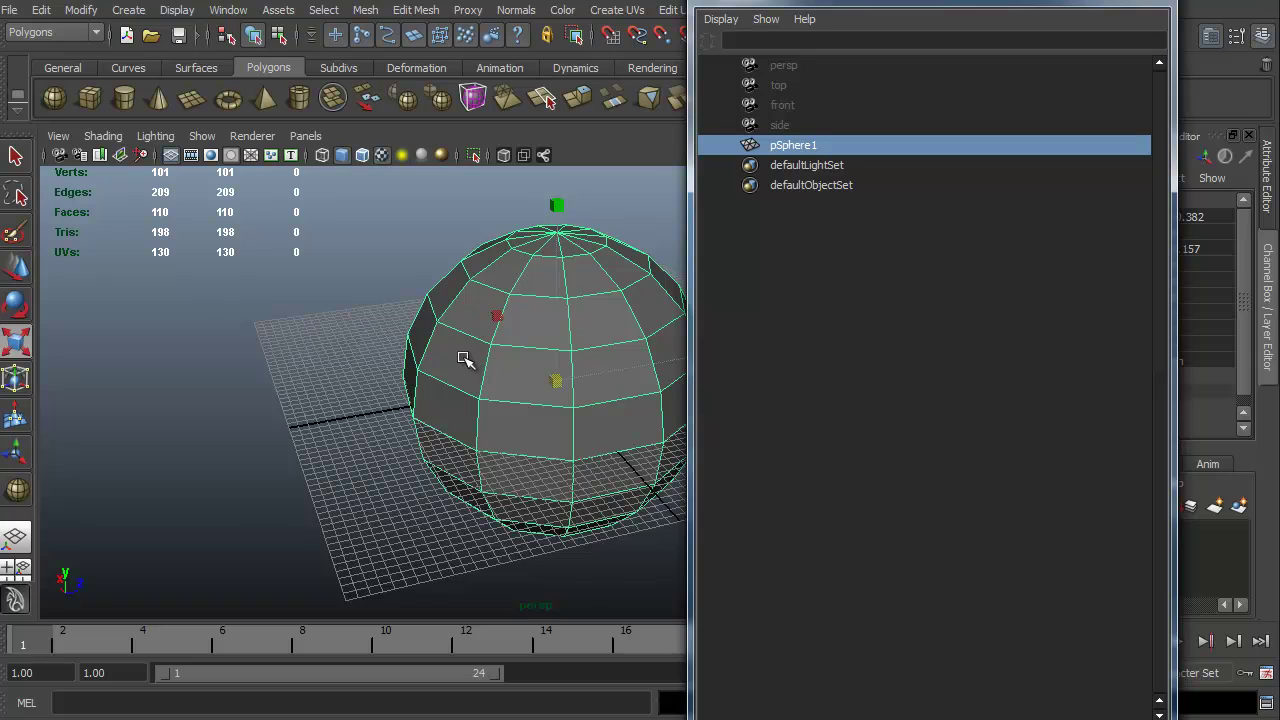
alt+middle_drag(463, 357, 320, 362)
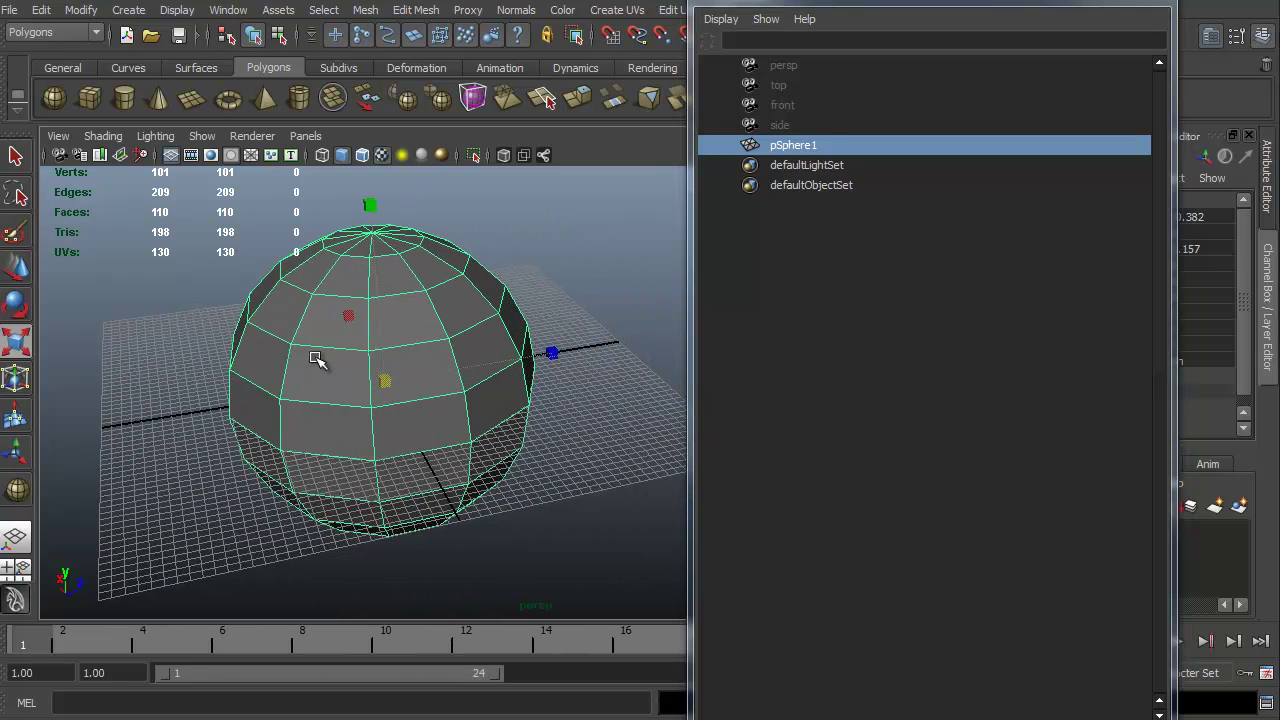
double_click(803, 150)
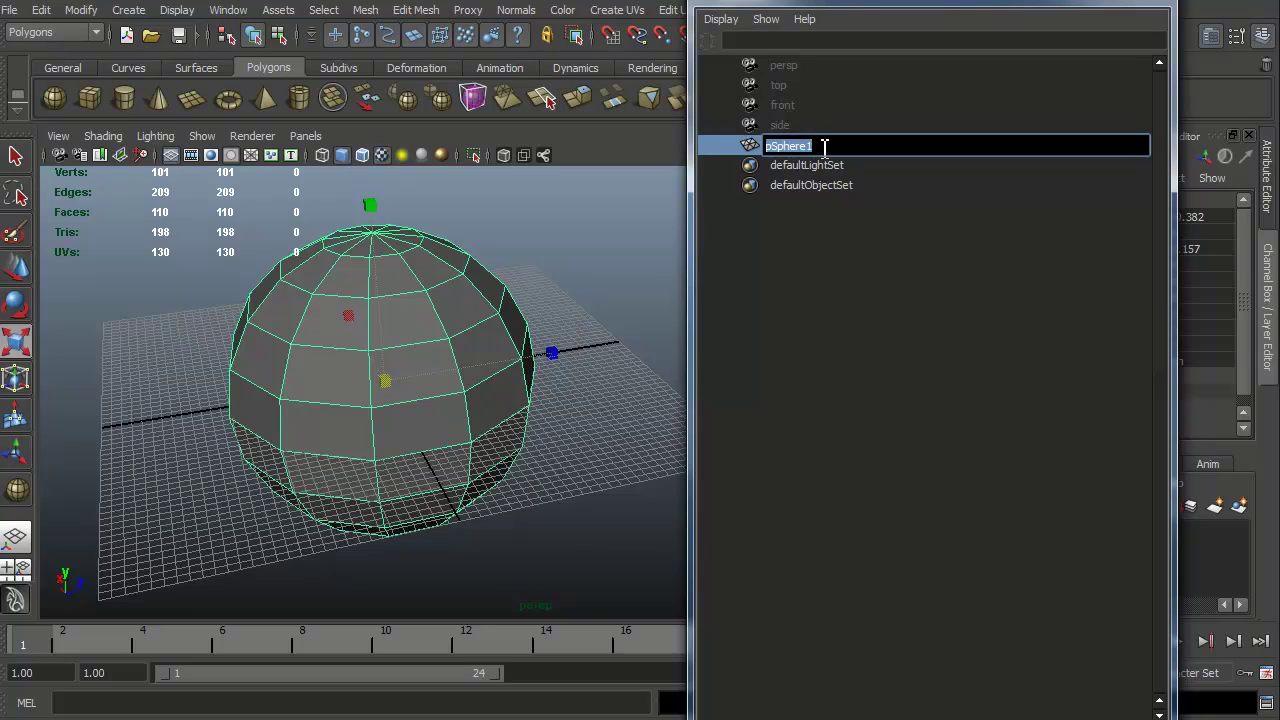
text(o)
key(Return)
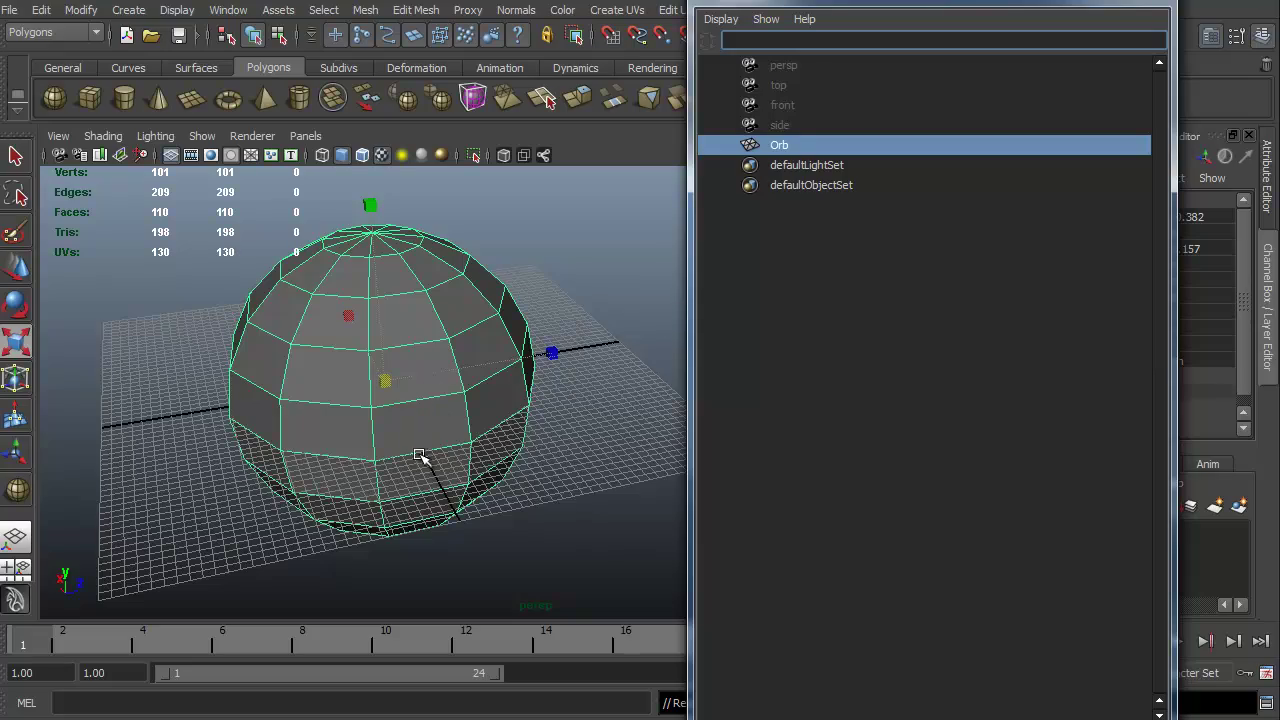
alt+drag(380, 470, 283, 431)
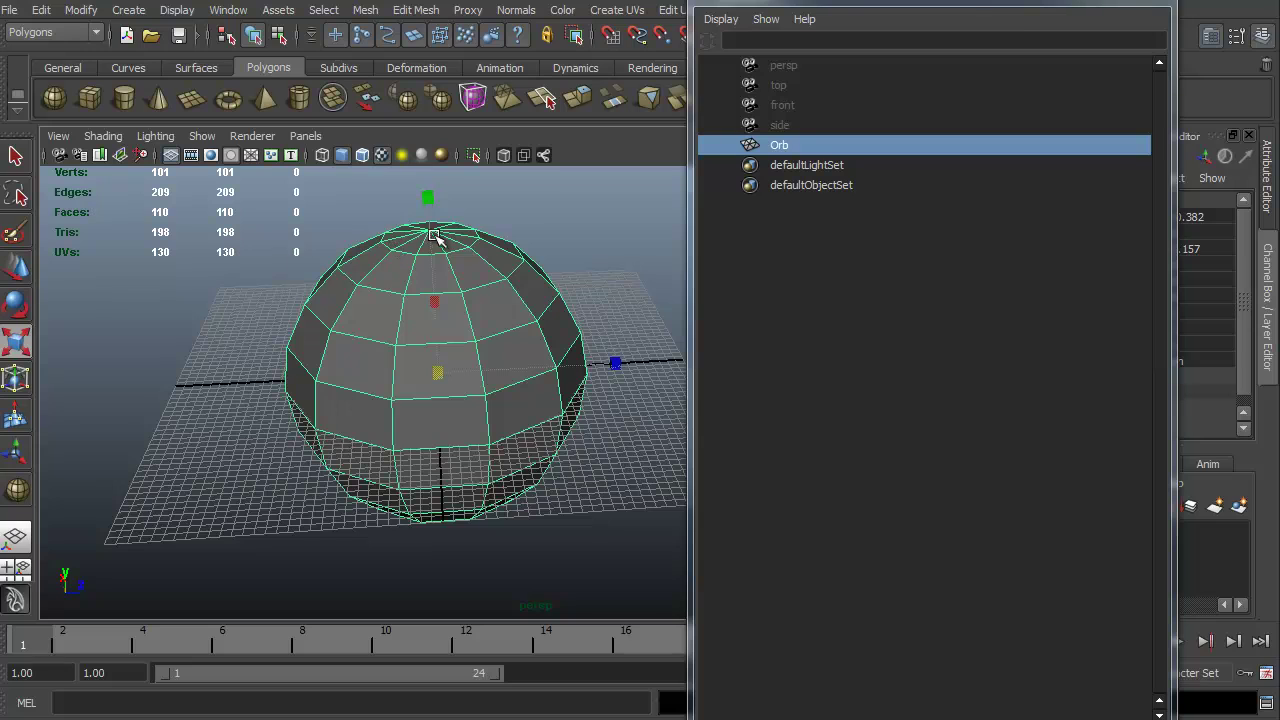
Step: Try rotating and moving Orb, undoing both changes so the sphere stays put
key(e)
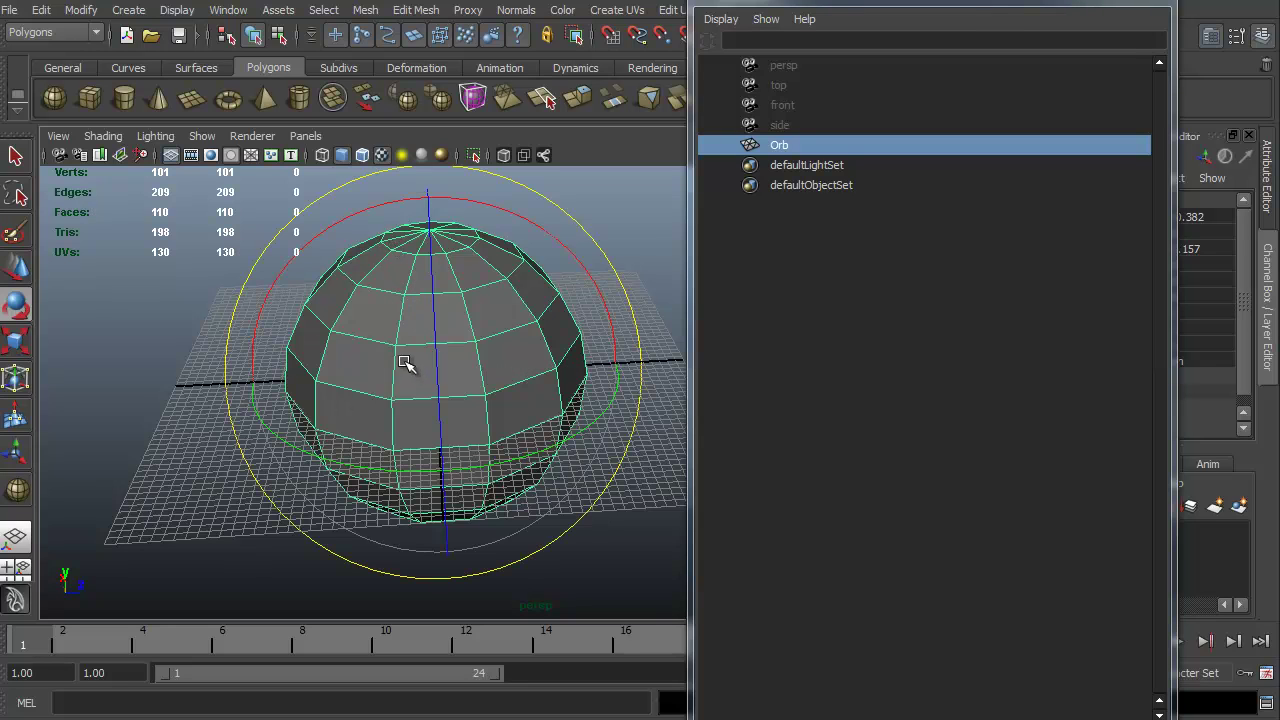
drag(440, 357, 391, 311)
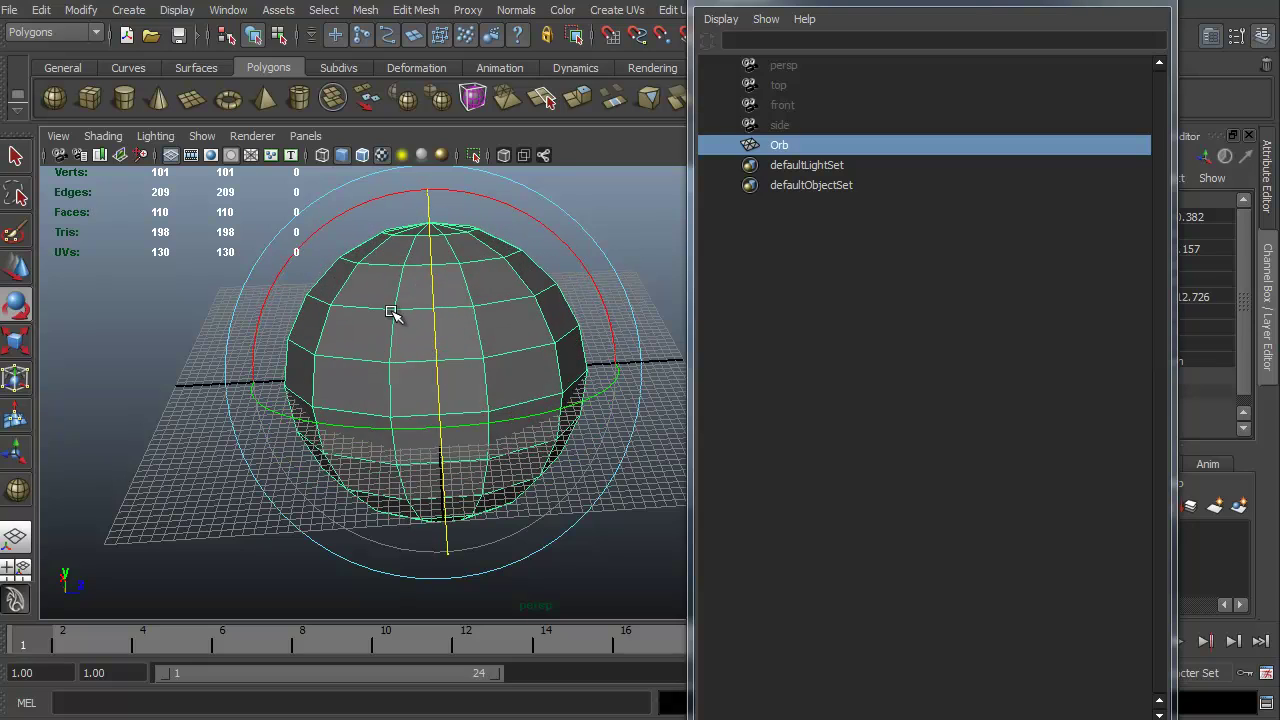
key(ctrl+z)
key(w)
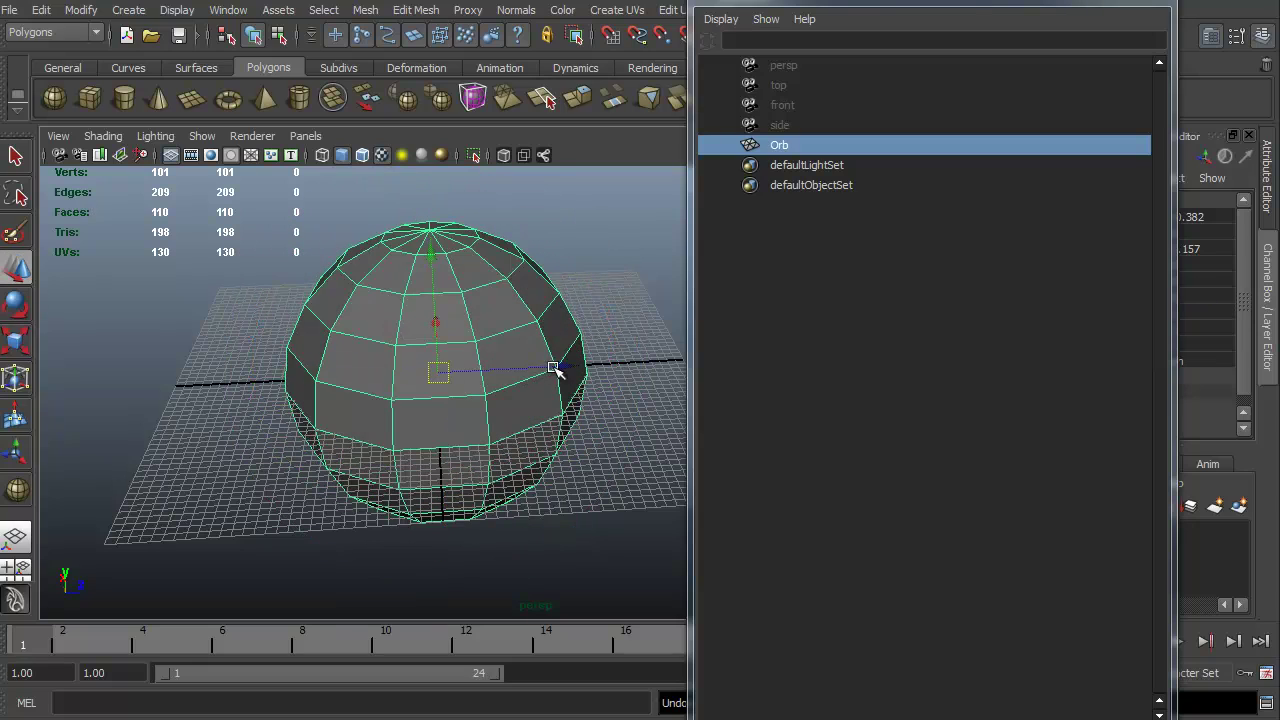
mouse_move(557, 370)
mouse_down()
mouse_move(300, 371)
mouse_move(574, 367)
mouse_up()
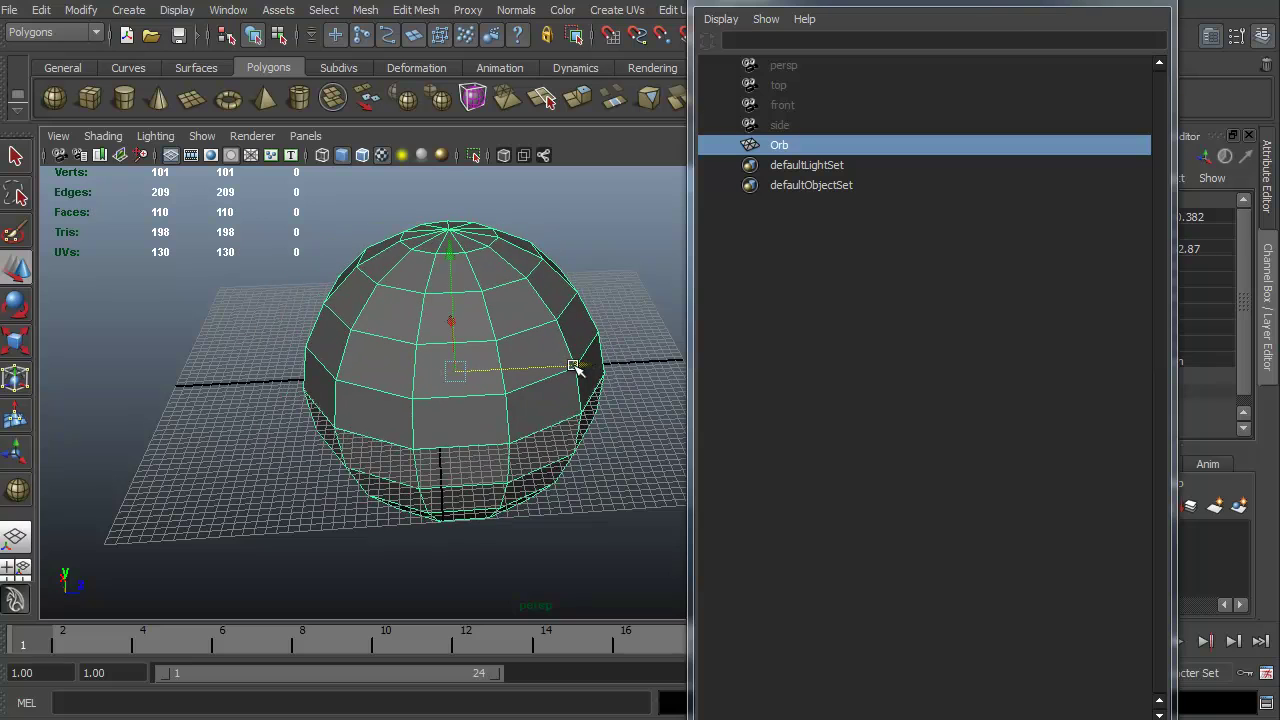
key(ctrl+z)
Step: Shift the Outliner window slightly left and orbit around the sphere
alt+drag(289, 531, 330, 511)
drag(787, 12, 773, 0)
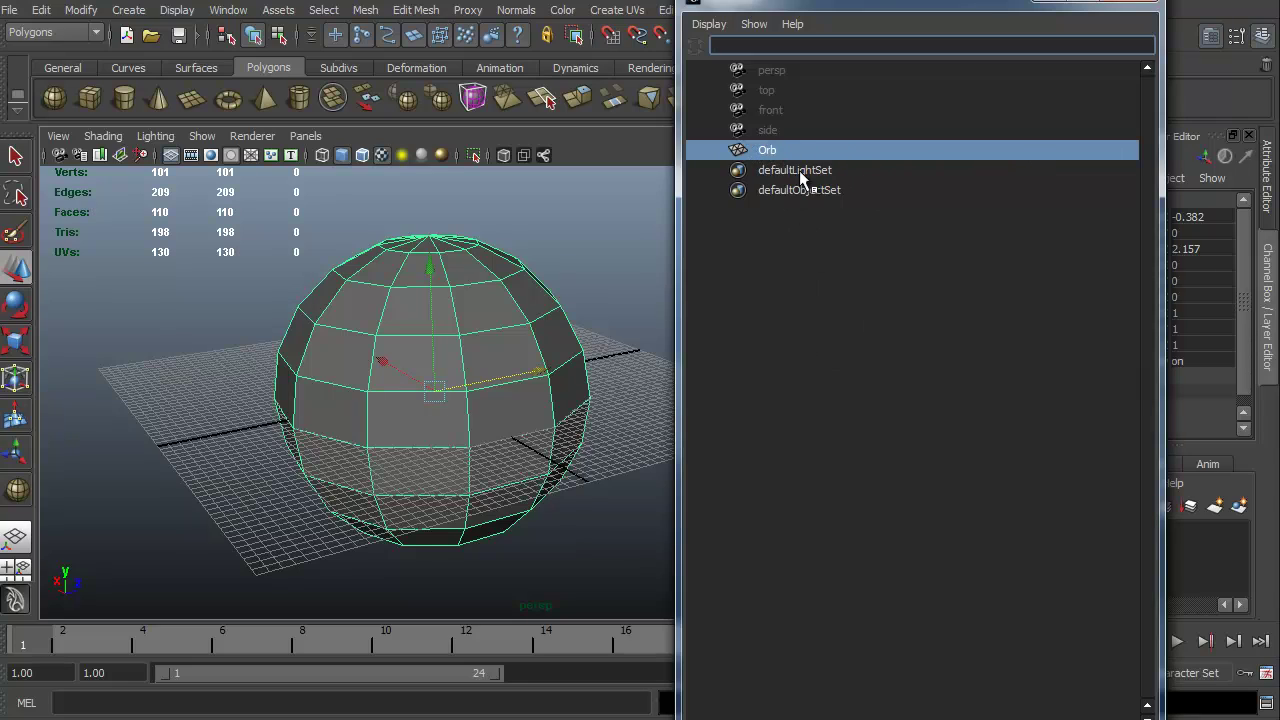
alt+drag(429, 509, 440, 430)
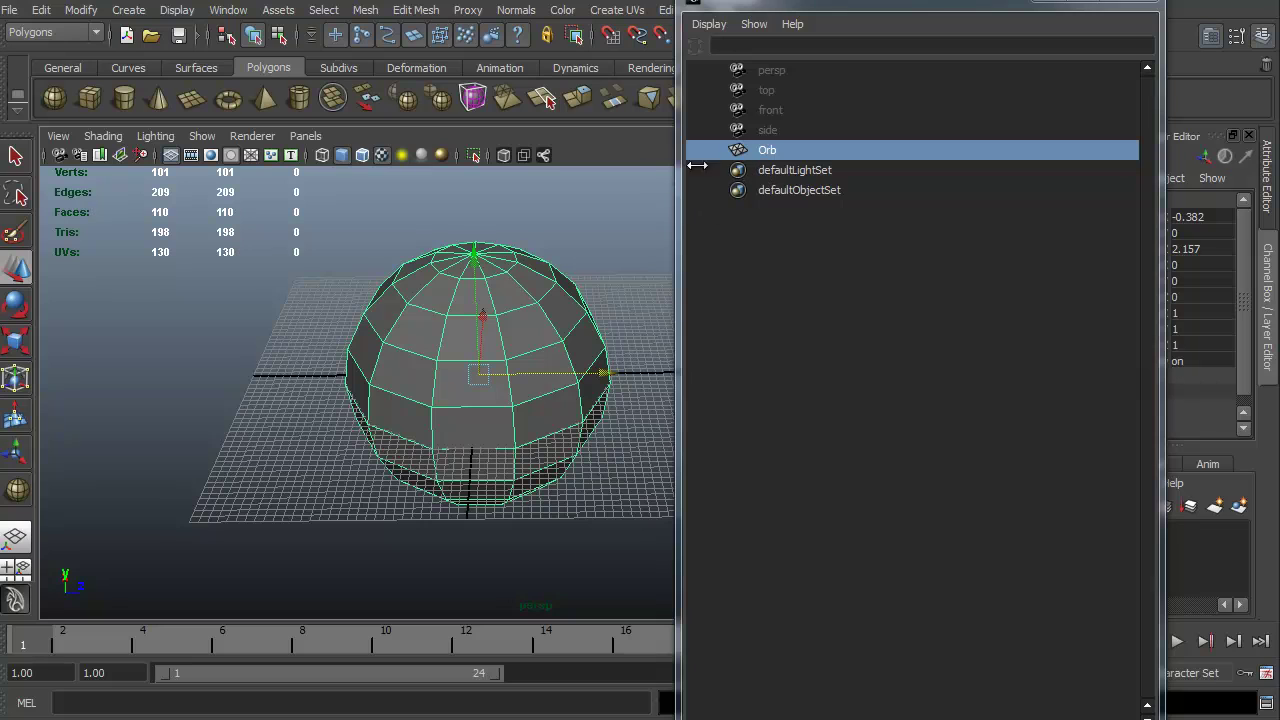
Step: Duplicate Orb as Orb1, move it left to Z -353.67 and scale it down to 0.504
key(ctrl+d)
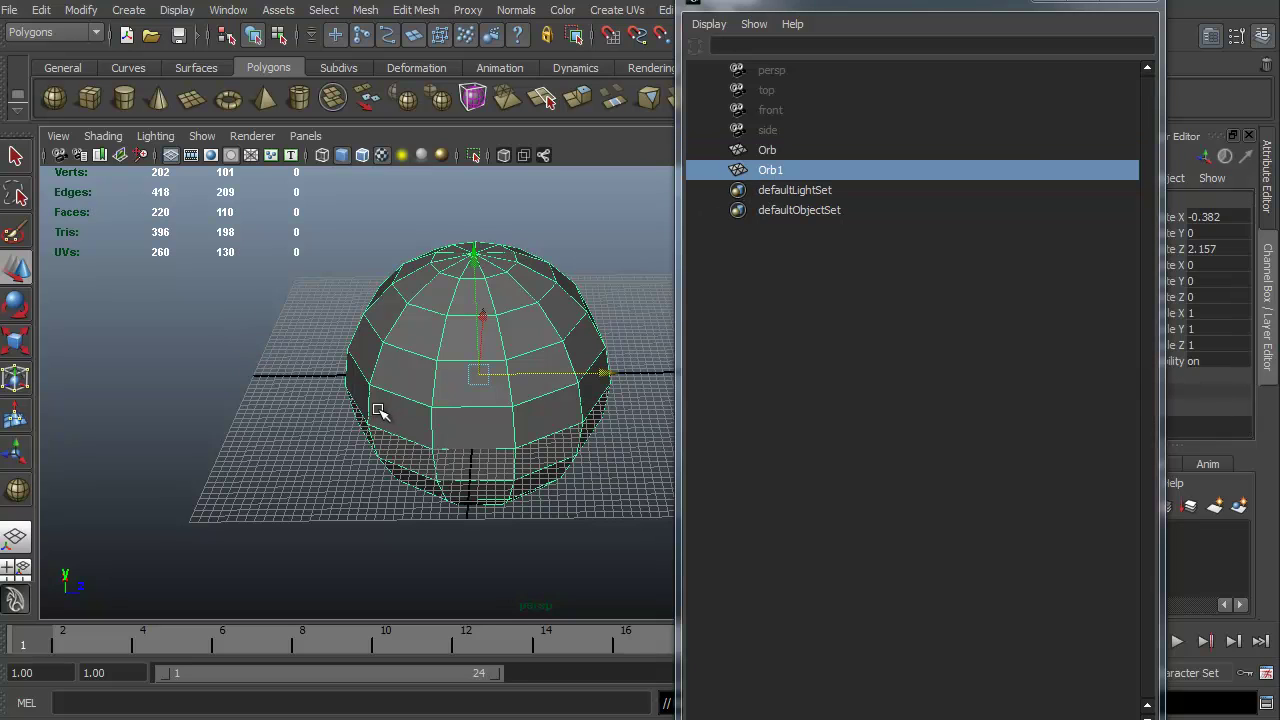
drag(603, 373, 340, 377)
alt+drag(208, 512, 208, 469)
key(r)
drag(212, 386, 248, 536)
Step: Select Orb and Orb1 in turn, first in the viewport and then in the Outliner
click(458, 345)
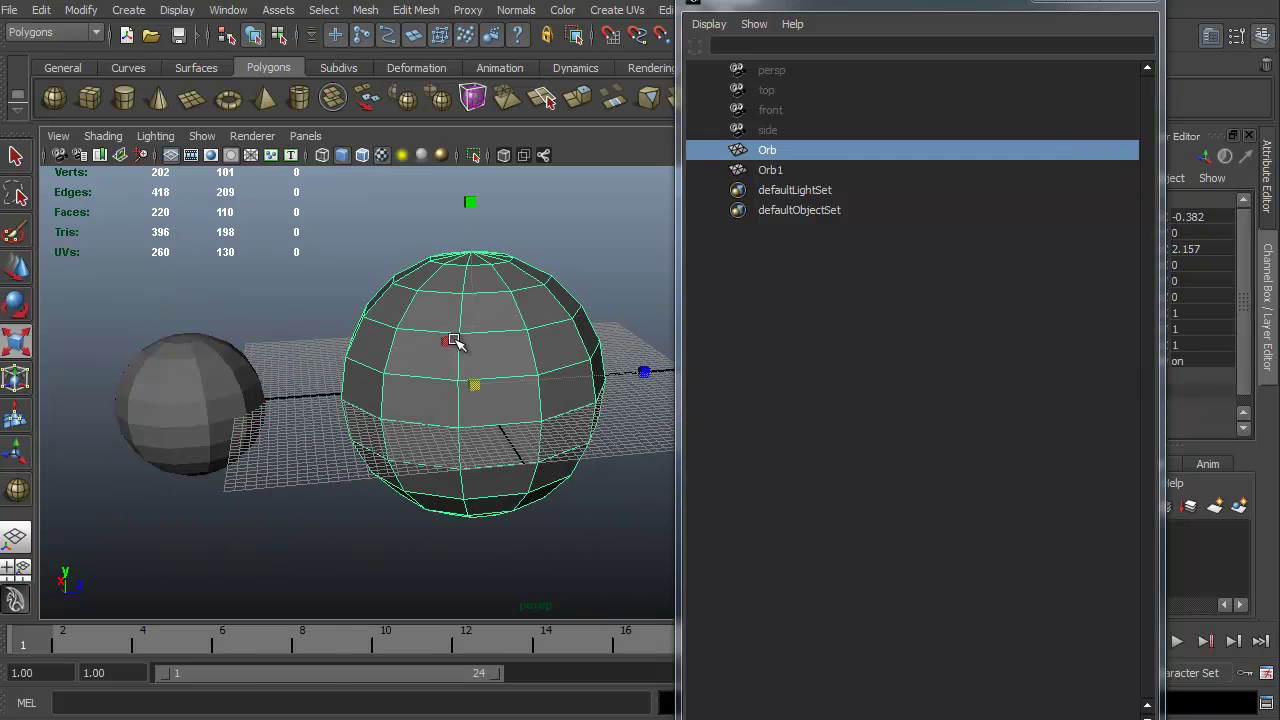
click(193, 393)
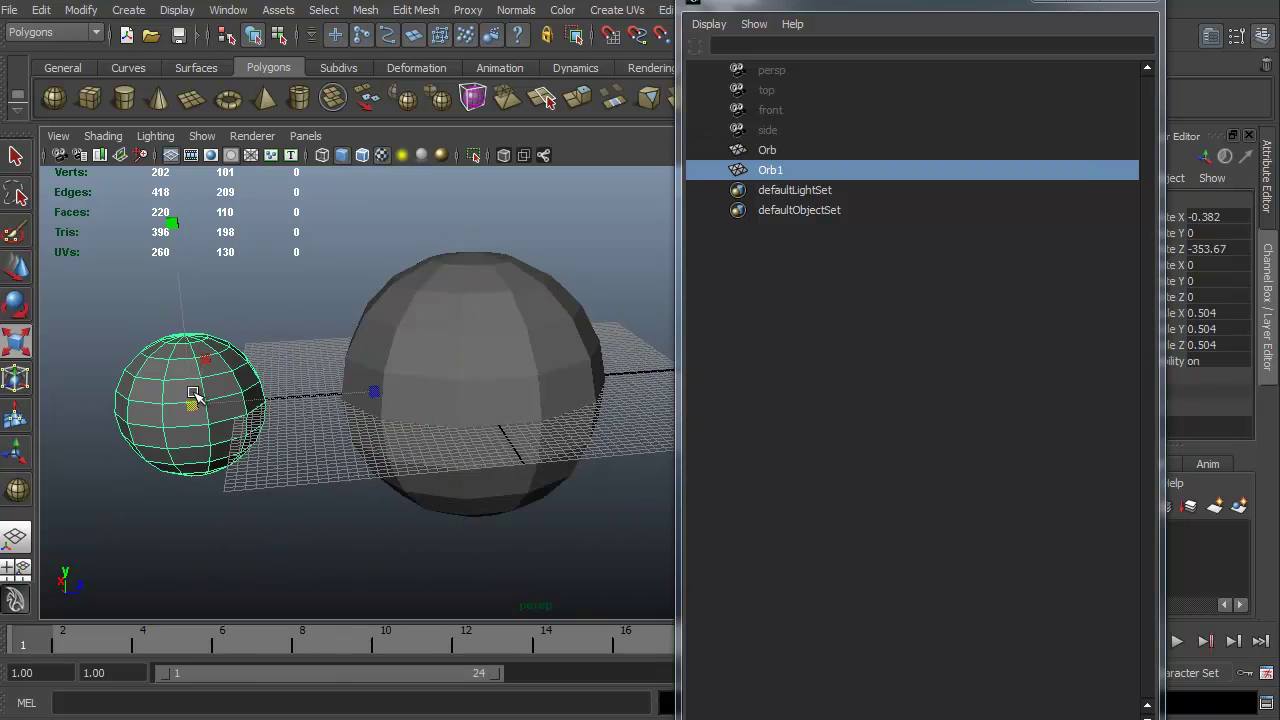
click(773, 150)
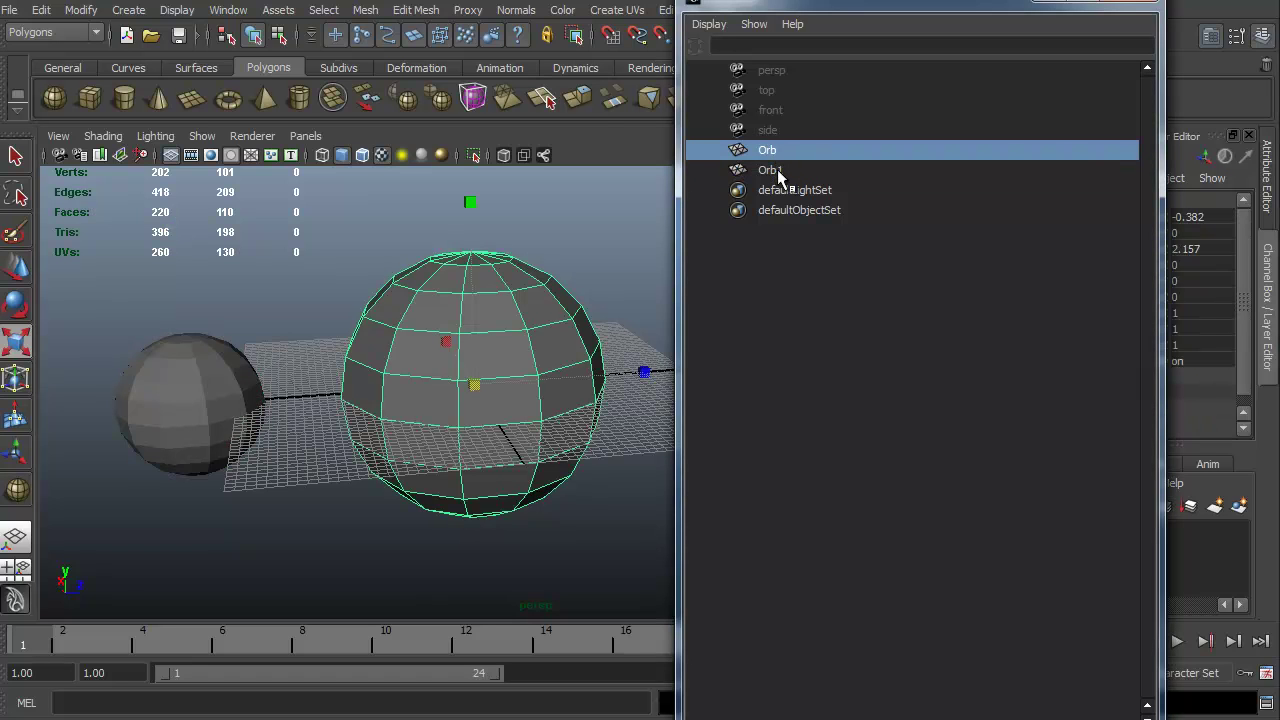
click(777, 169)
alt+drag(345, 528, 314, 534)
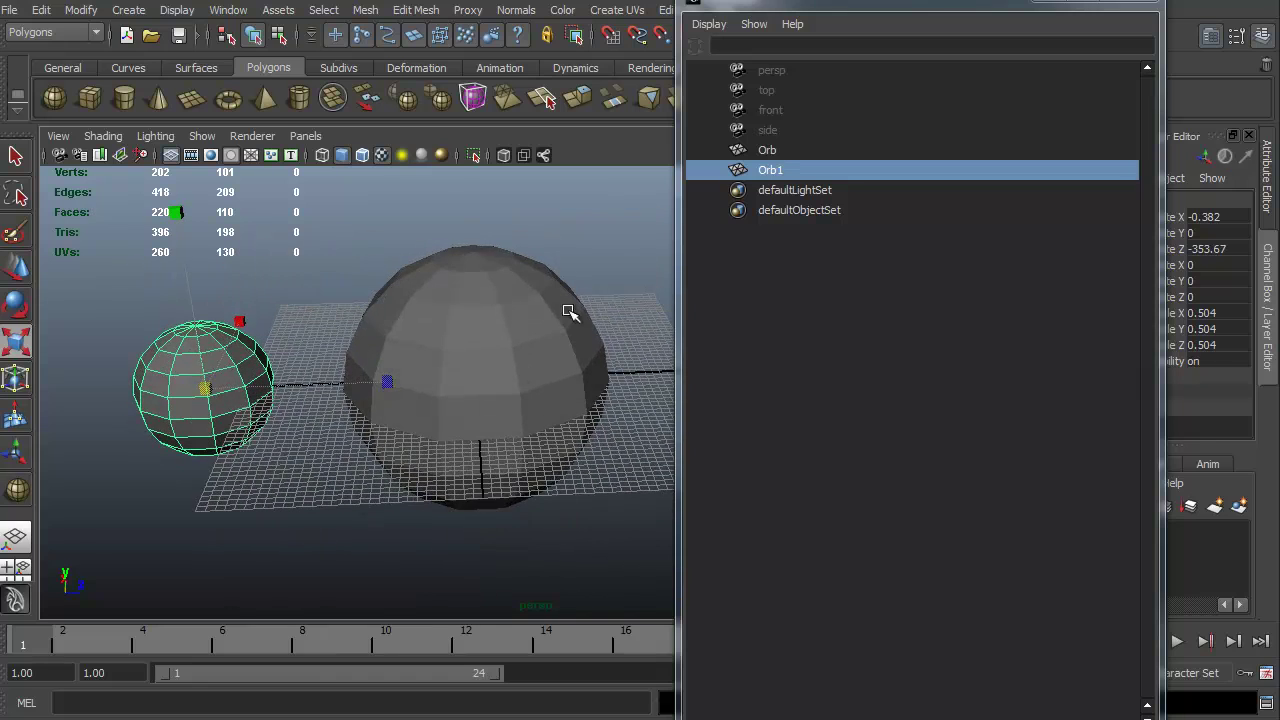
Step: Select Orb and then Orb1 to compare them, clear the selection, and bring up the viewport Shading menu
click(744, 295)
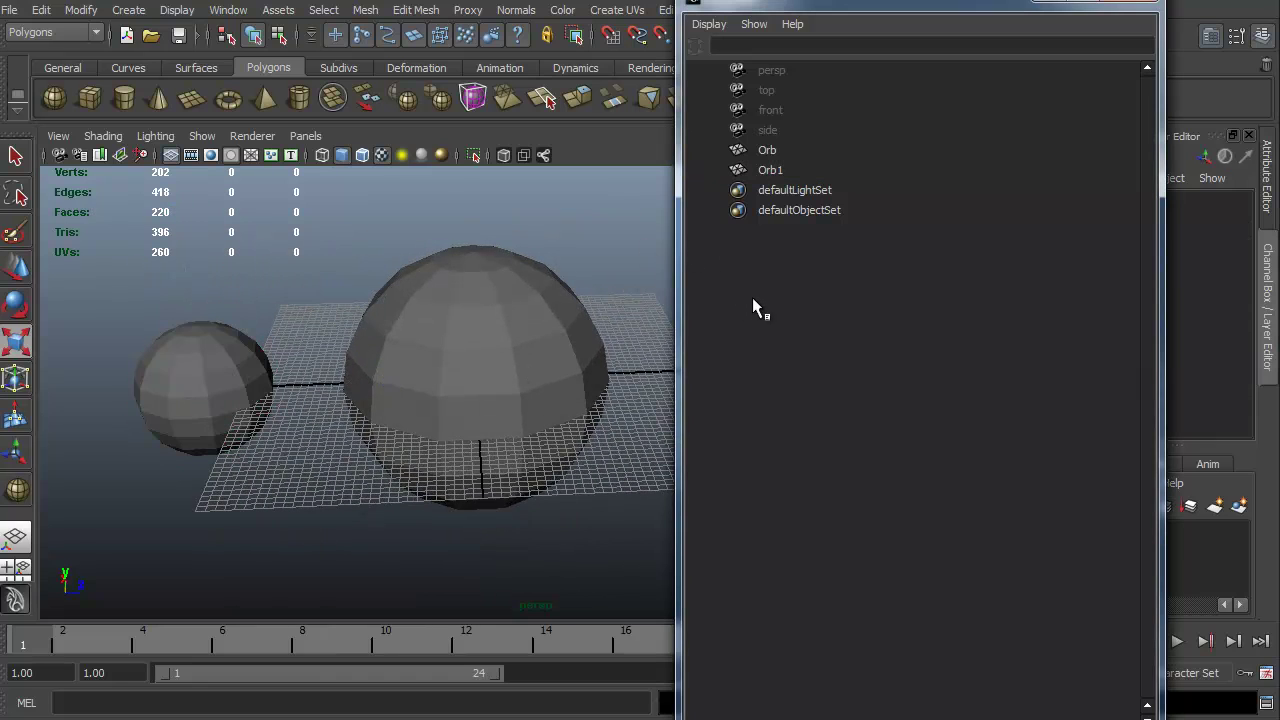
click(772, 155)
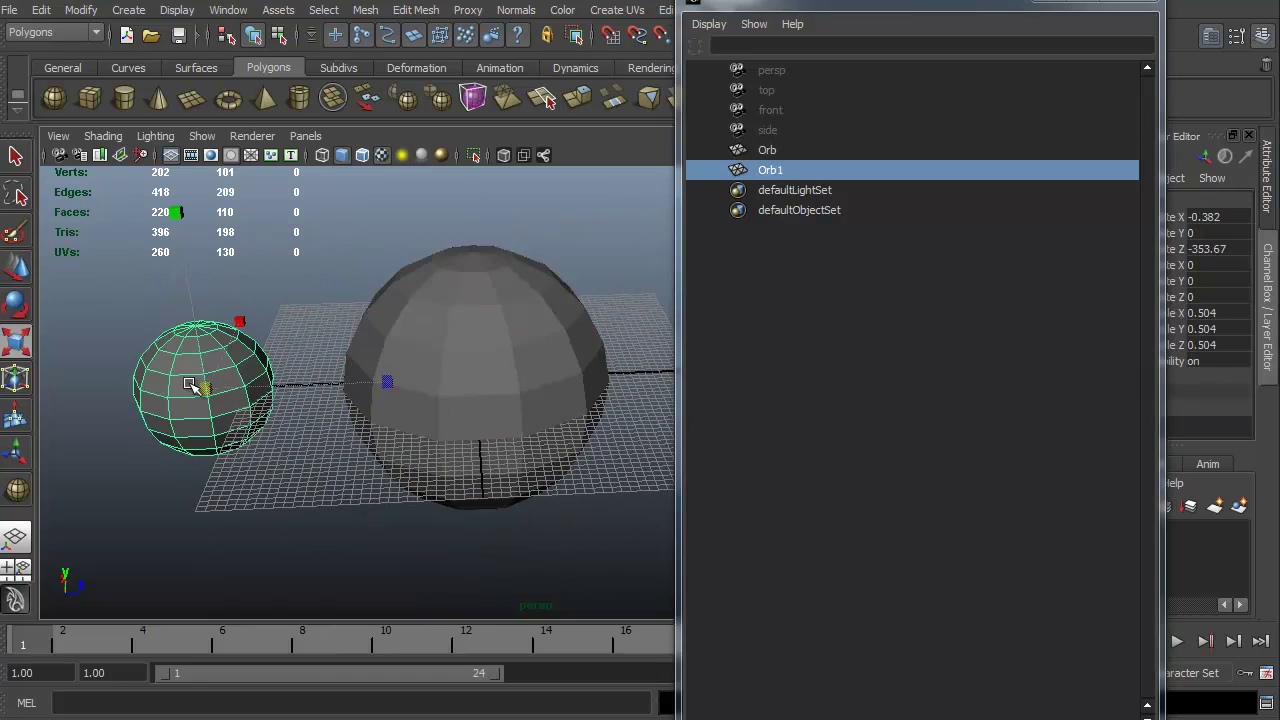
alt+drag(190, 385, 343, 429)
click(443, 346)
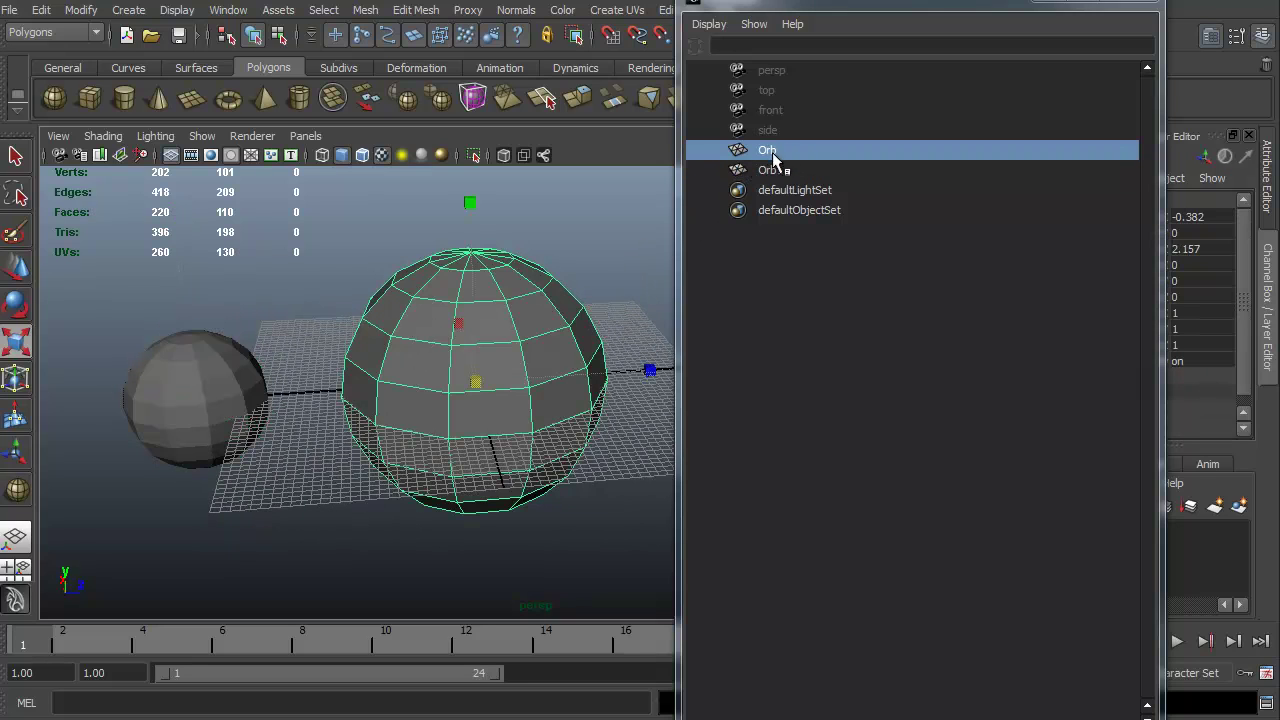
alt+drag(234, 569, 217, 543)
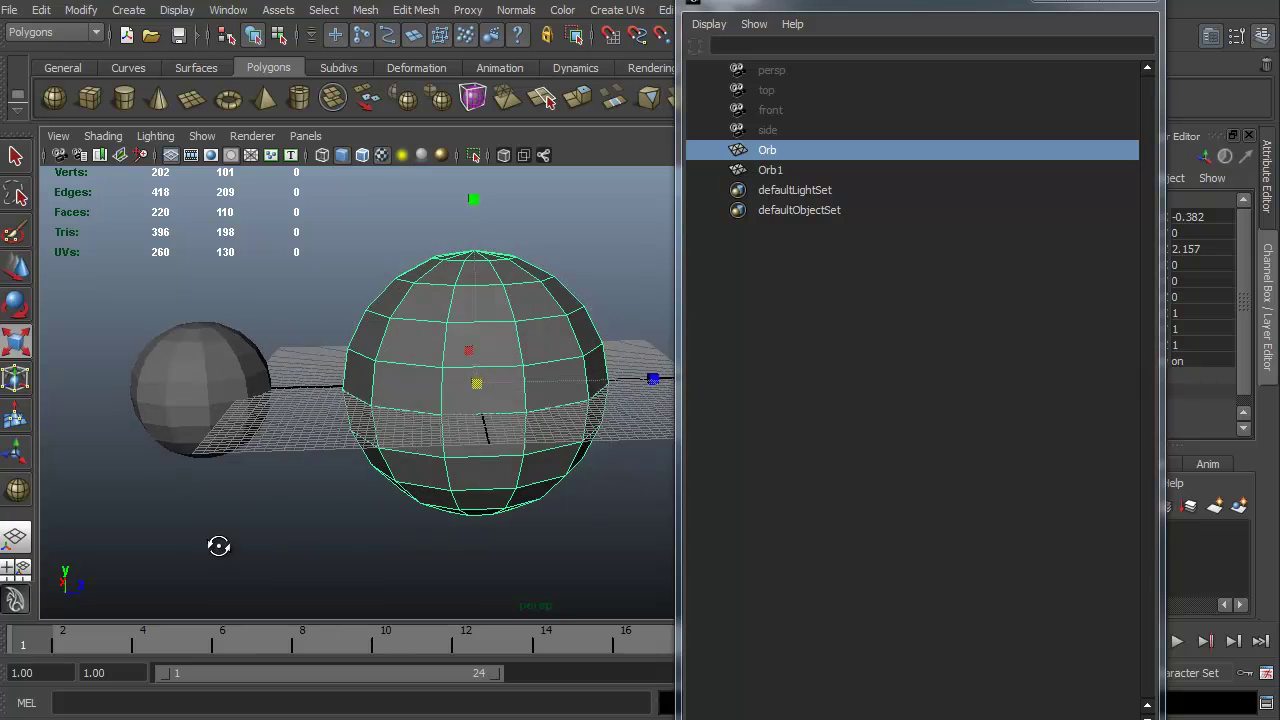
click(200, 432)
alt+drag(313, 520, 308, 550)
click(345, 492)
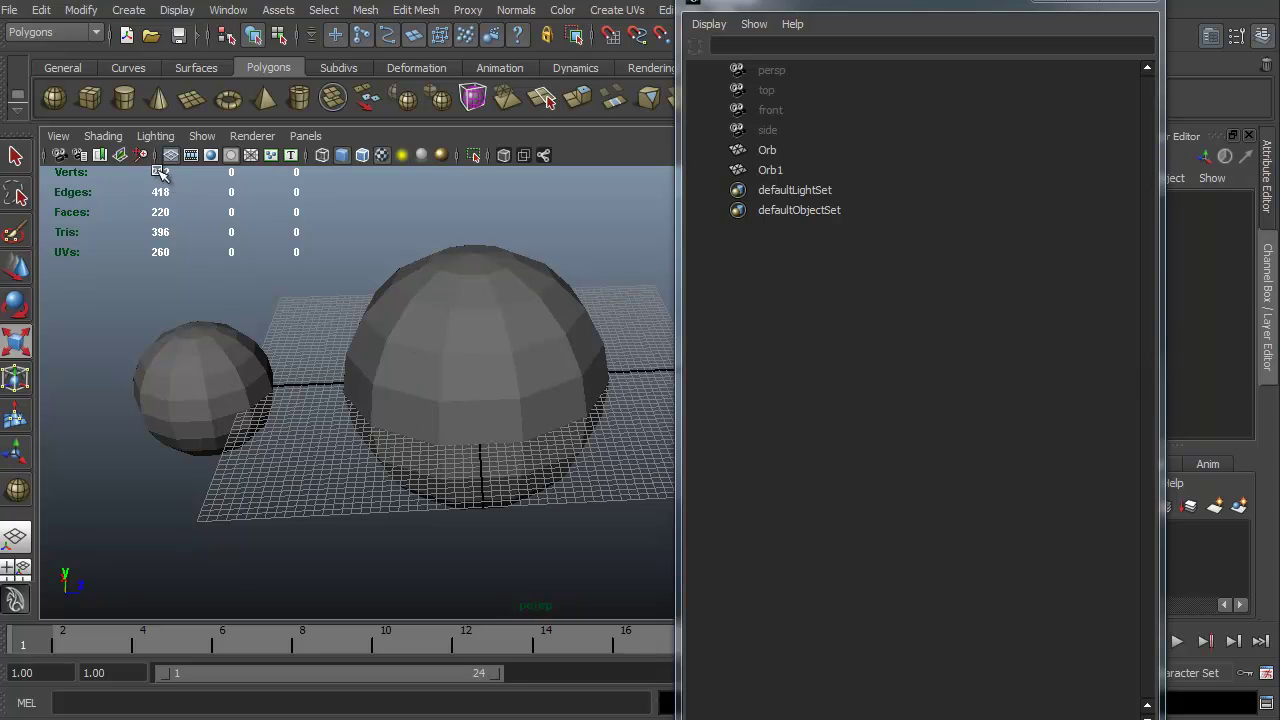
click(106, 137)
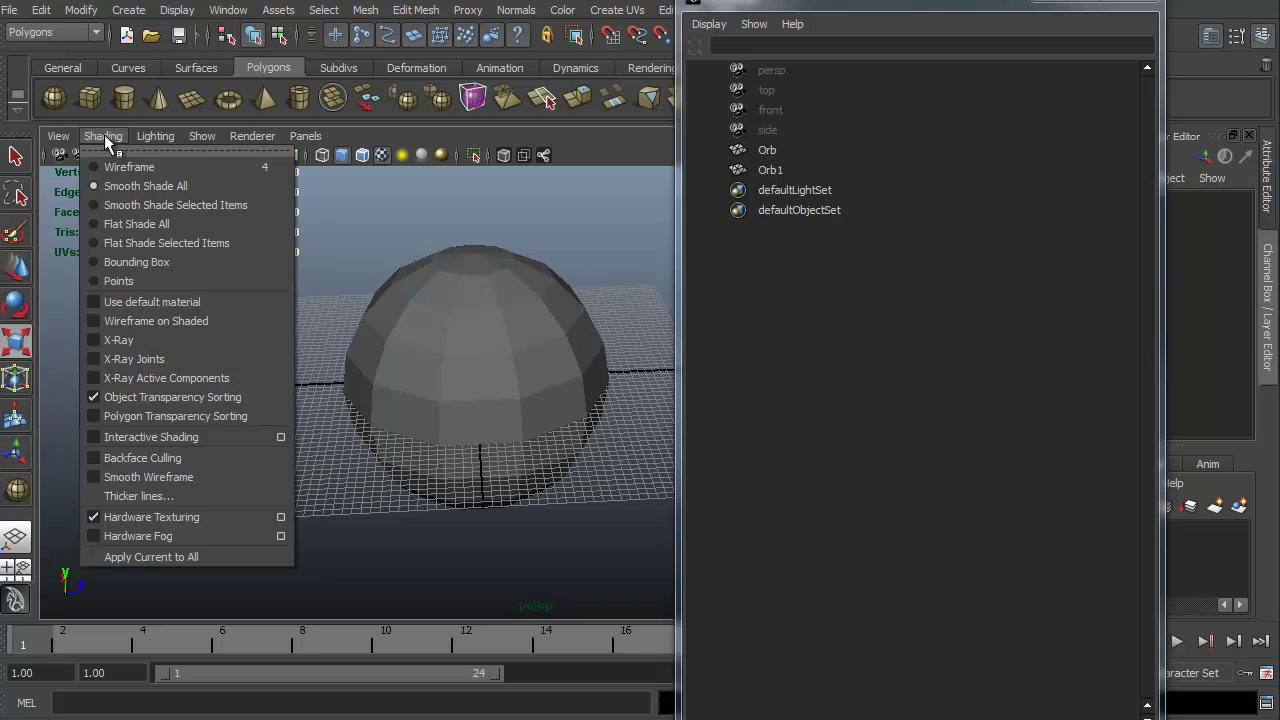
Step: Turn on Wireframe on Shaded, then select Orb and then Orb1
click(95, 321)
mouse_move(275, 503)
alt+mouse_down()
mouse_move(395, 479)
mouse_move(411, 434)
mouse_move(306, 417)
mouse_move(234, 497)
mouse_move(234, 557)
mouse_move(289, 486)
mouse_move(272, 482)
alt+mouse_up()
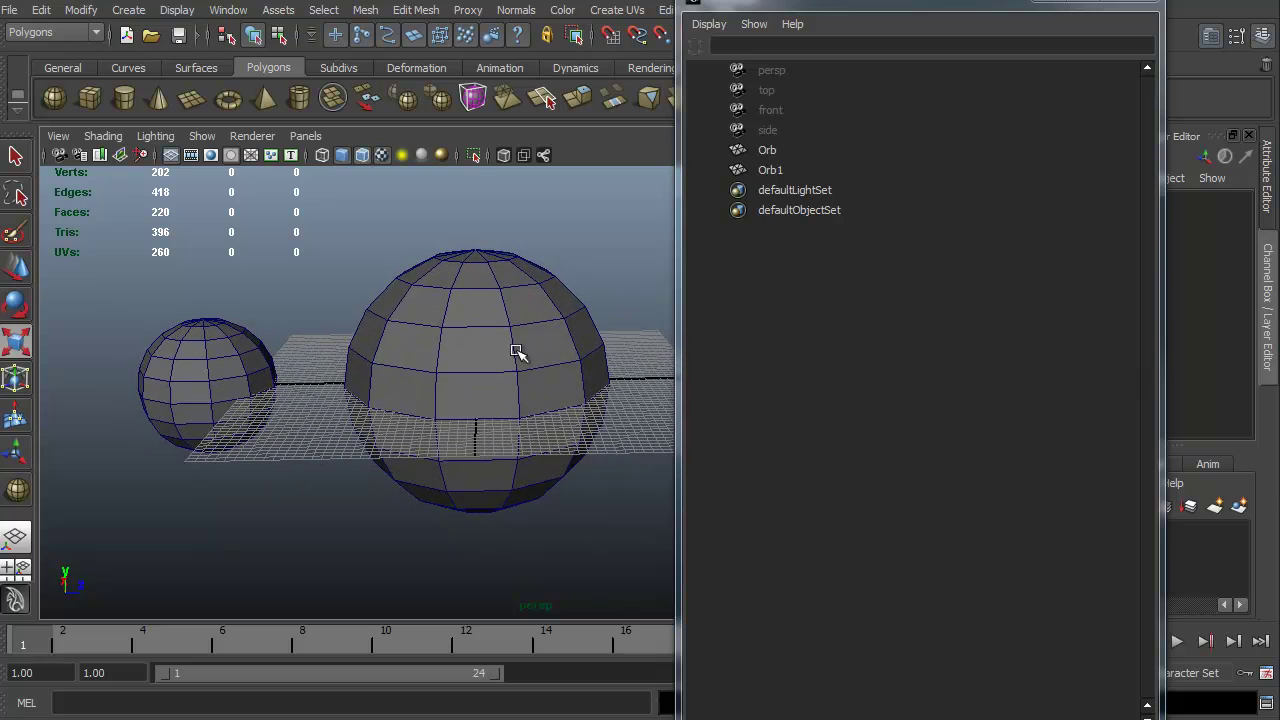
click(766, 150)
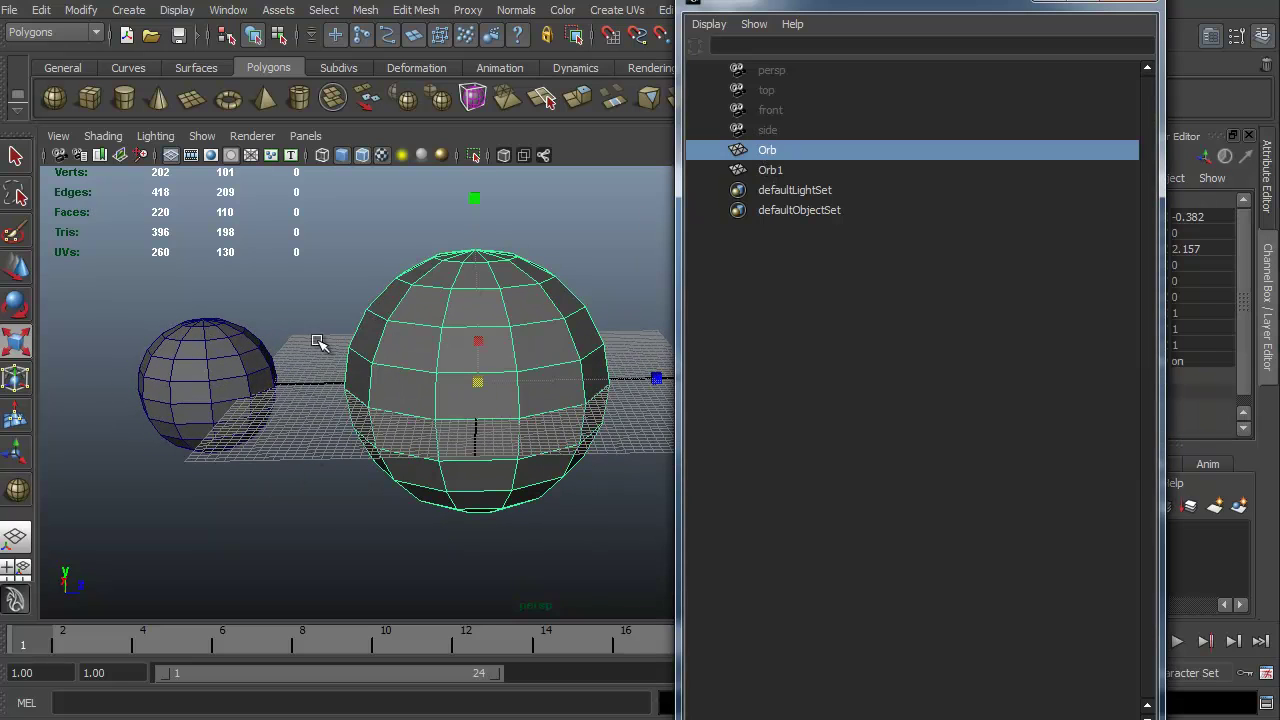
click(223, 366)
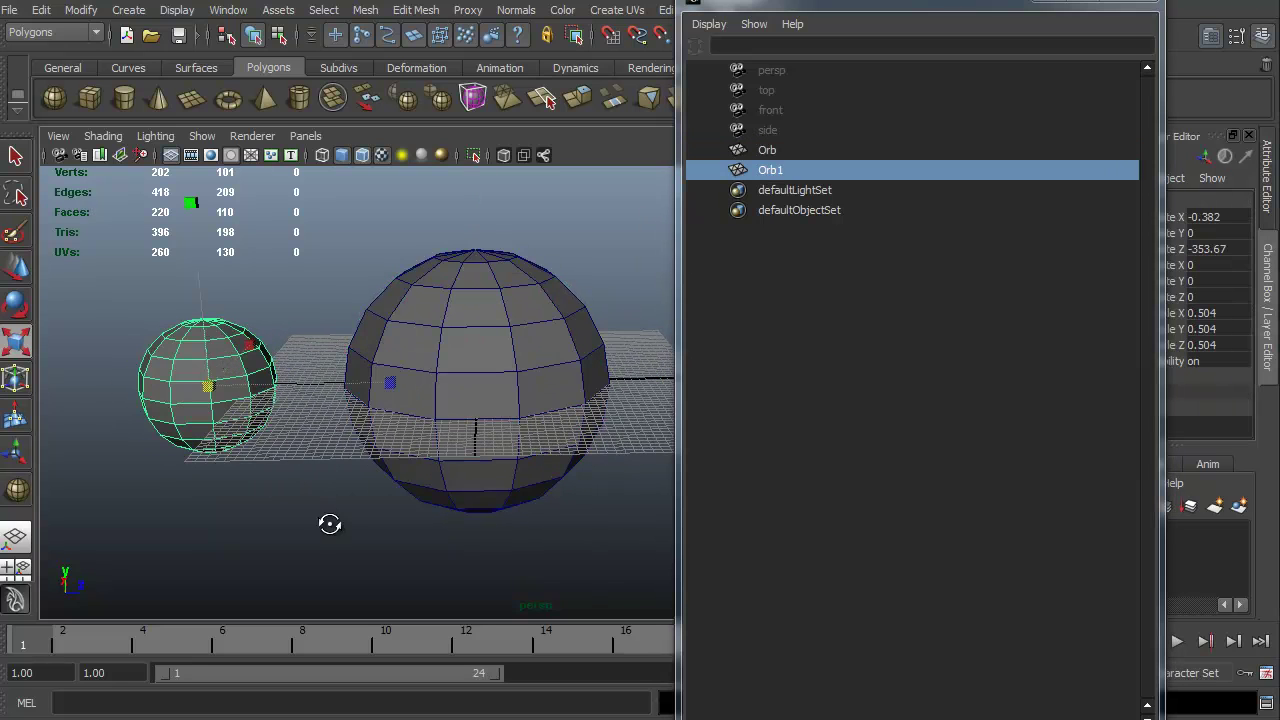
alt+drag(331, 523, 336, 530)
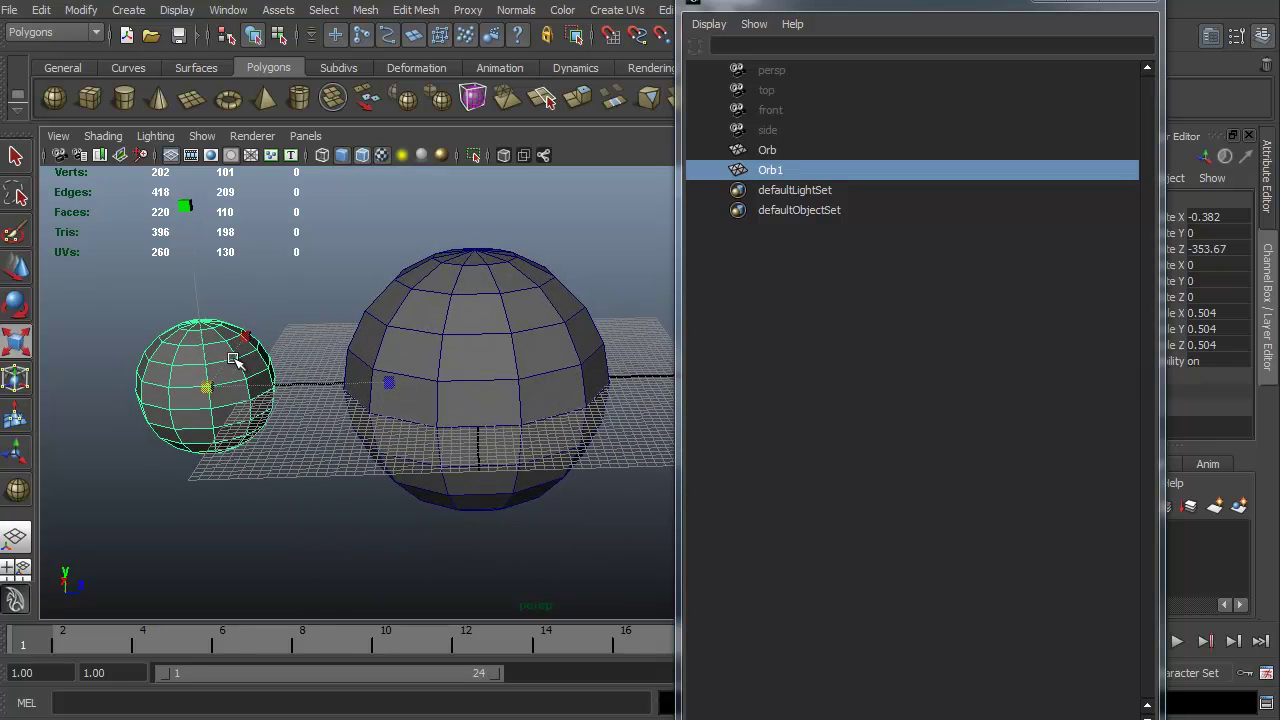
key(ctrl+h)
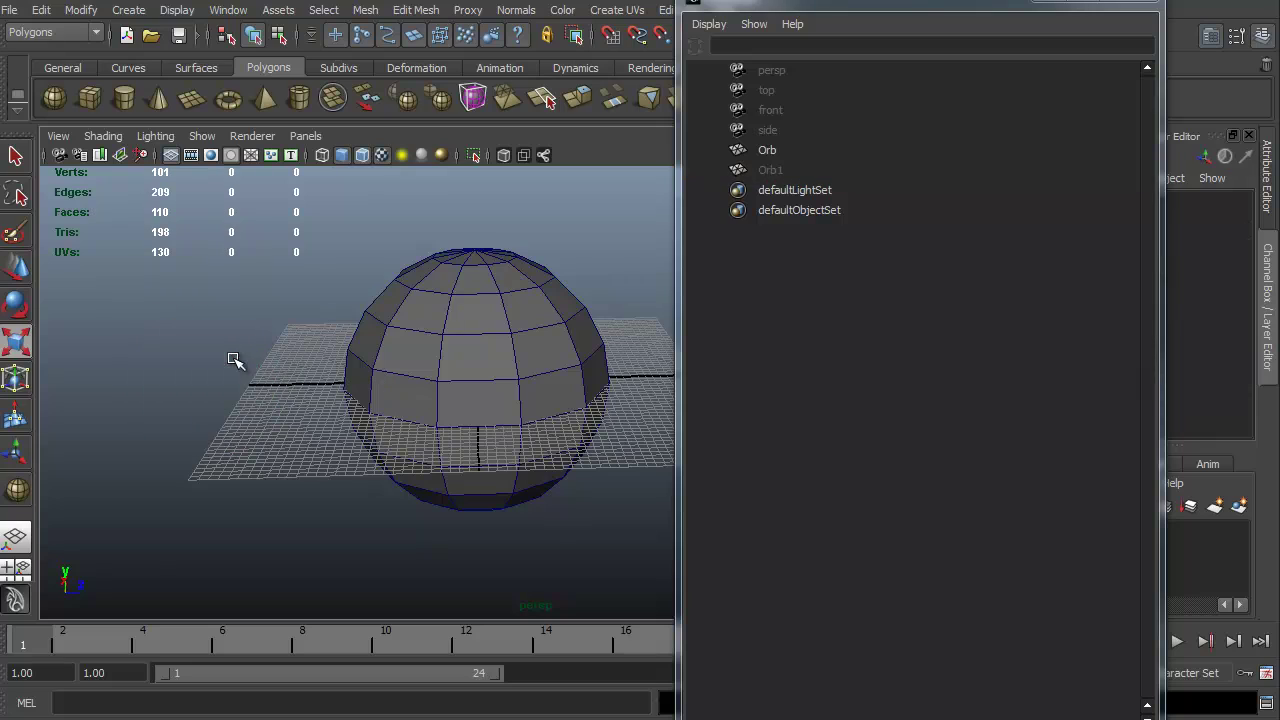
mouse_move(308, 488)
alt+mouse_down()
mouse_move(329, 394)
mouse_move(437, 497)
mouse_move(314, 505)
alt+mouse_up()
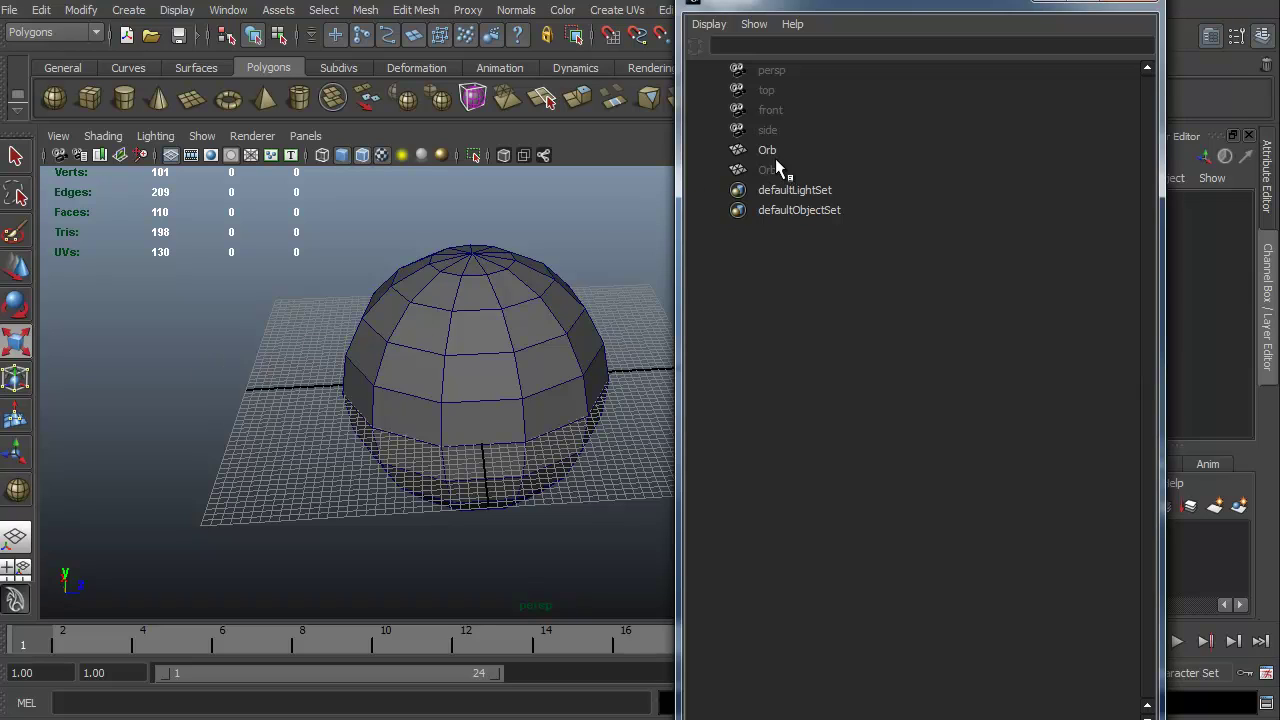
click(776, 175)
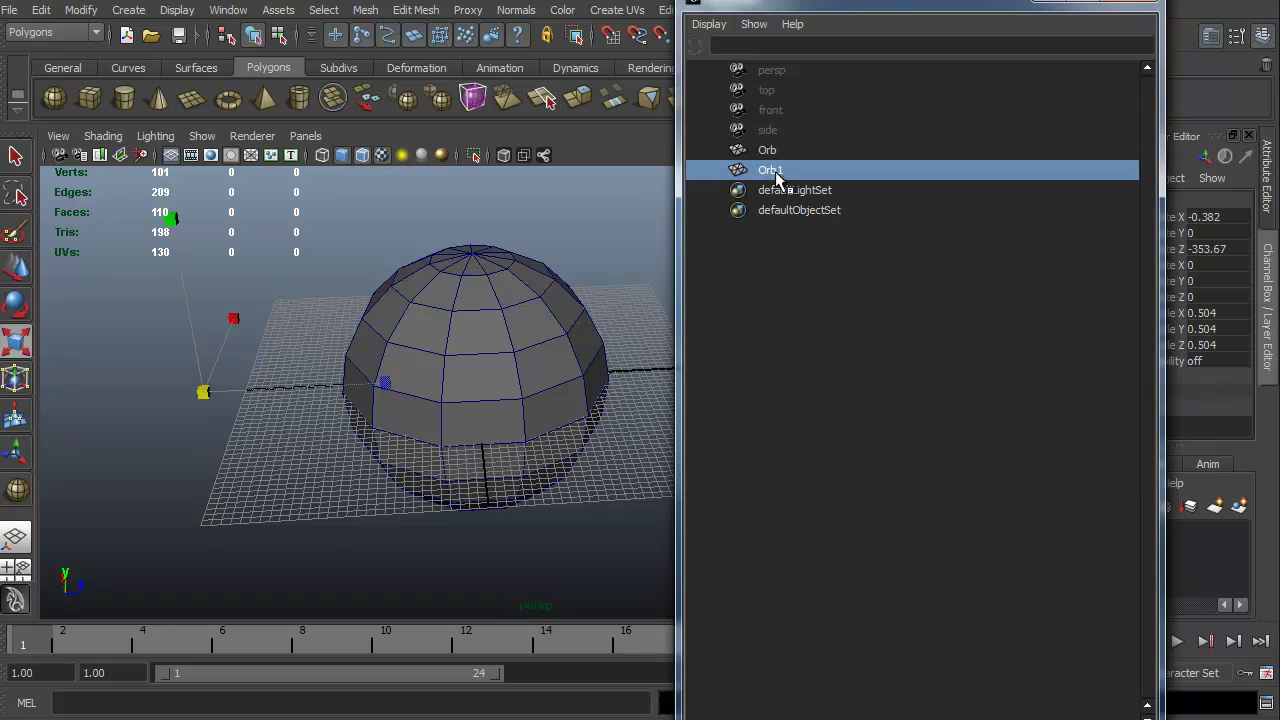
key(shift+h)
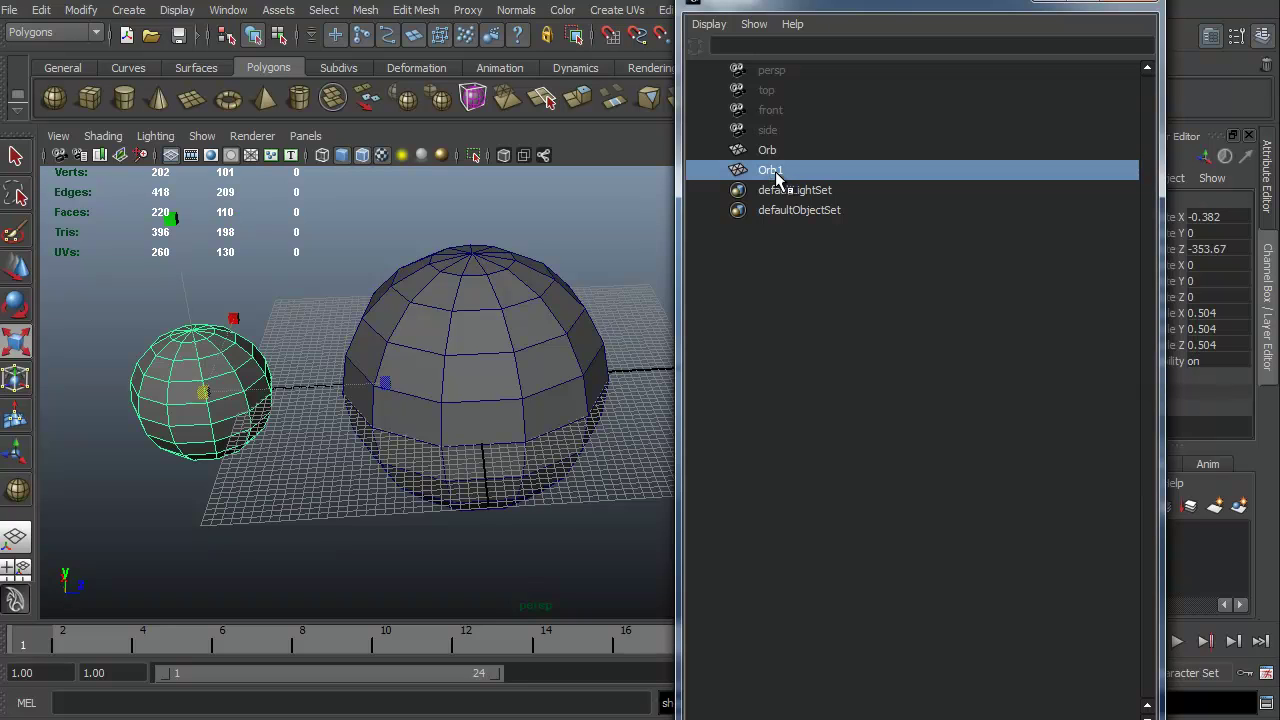
alt+drag(360, 457, 320, 463)
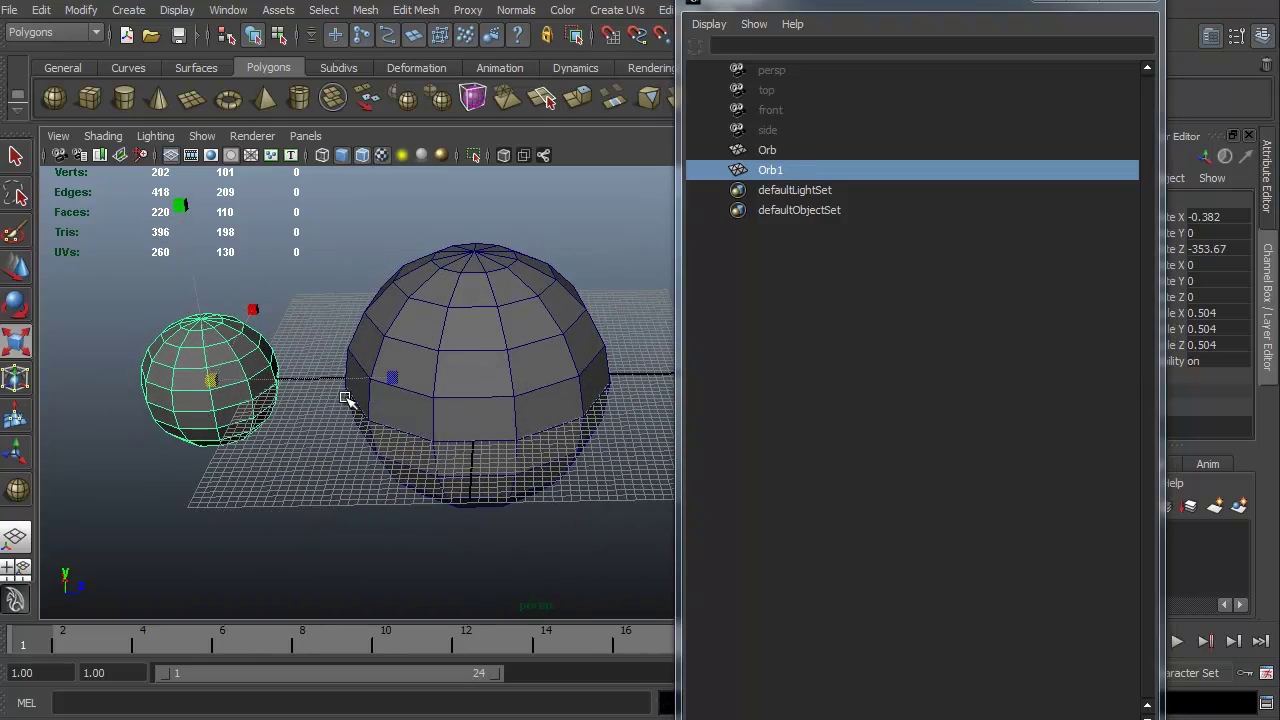
key(ctrl+h)
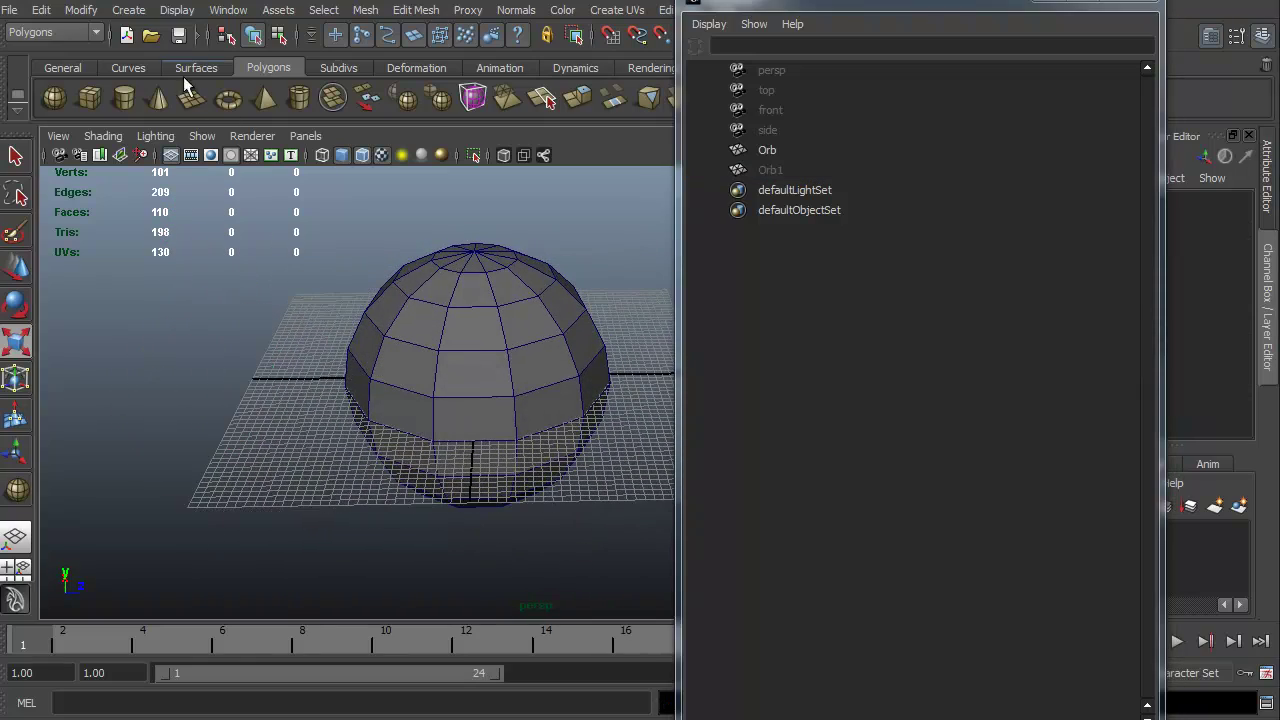
click(169, 10)
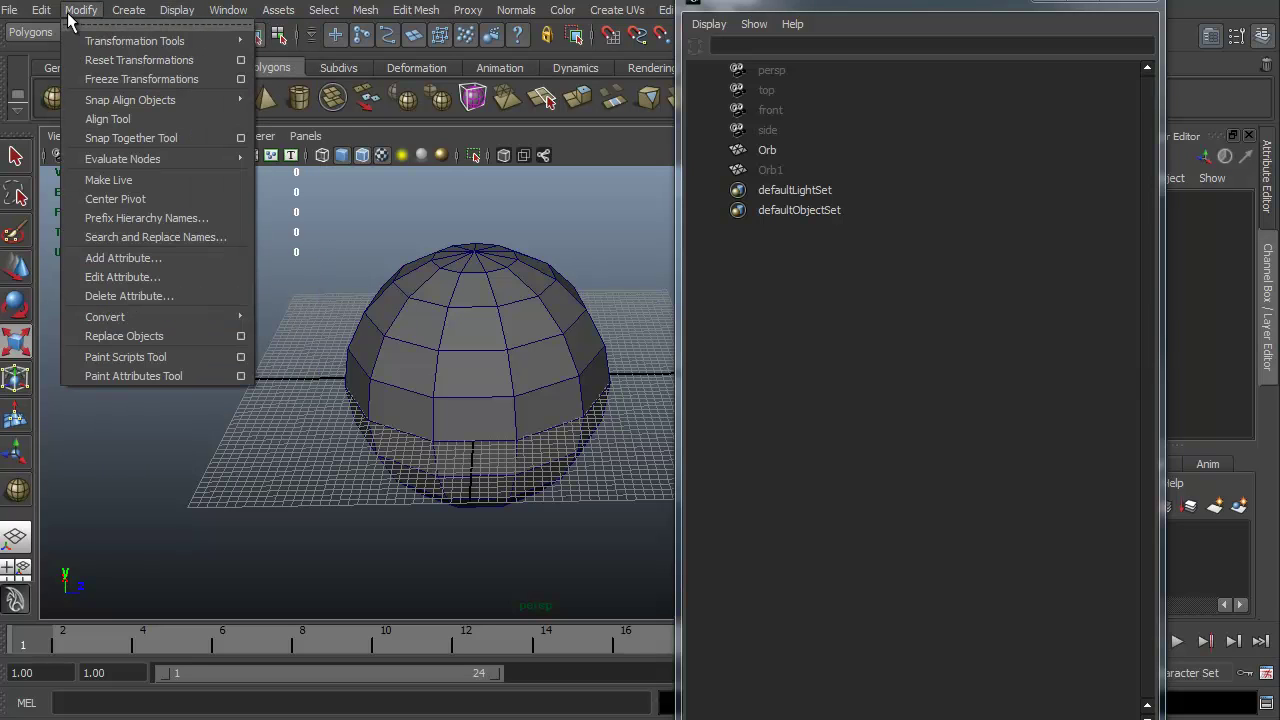
mouse_move(120, 14)
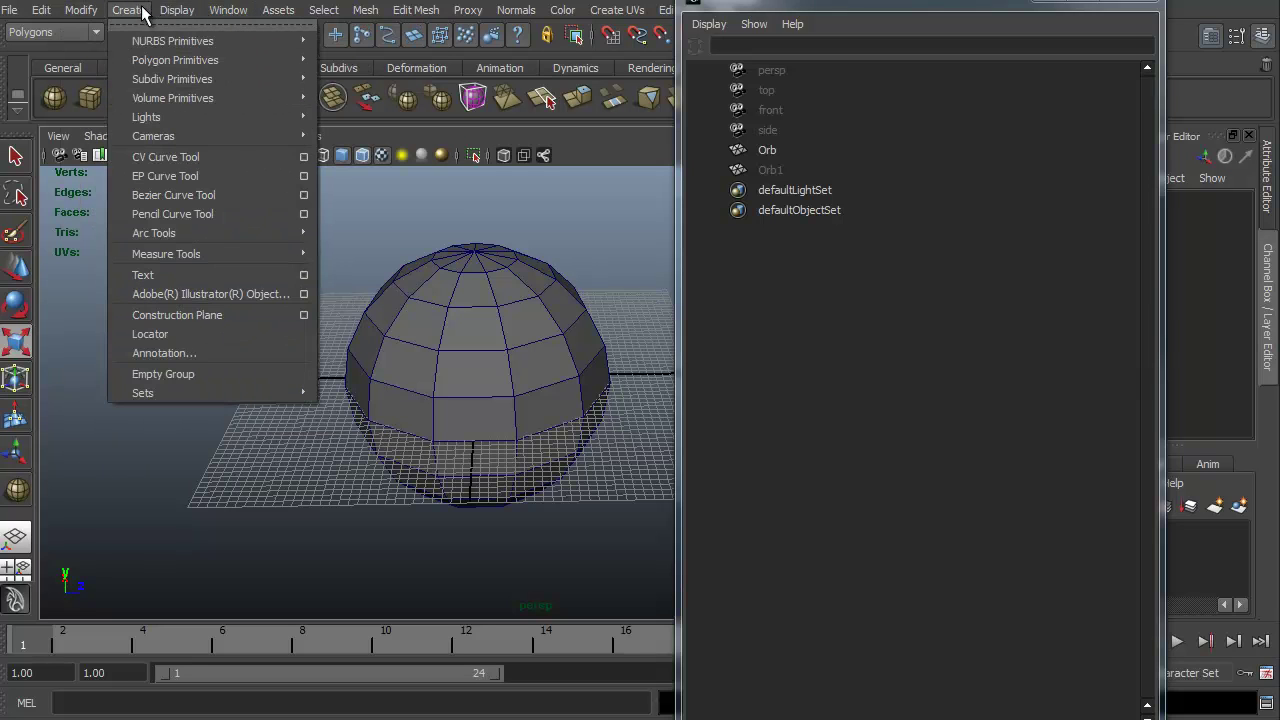
mouse_move(164, 14)
mouse_move(55, 14)
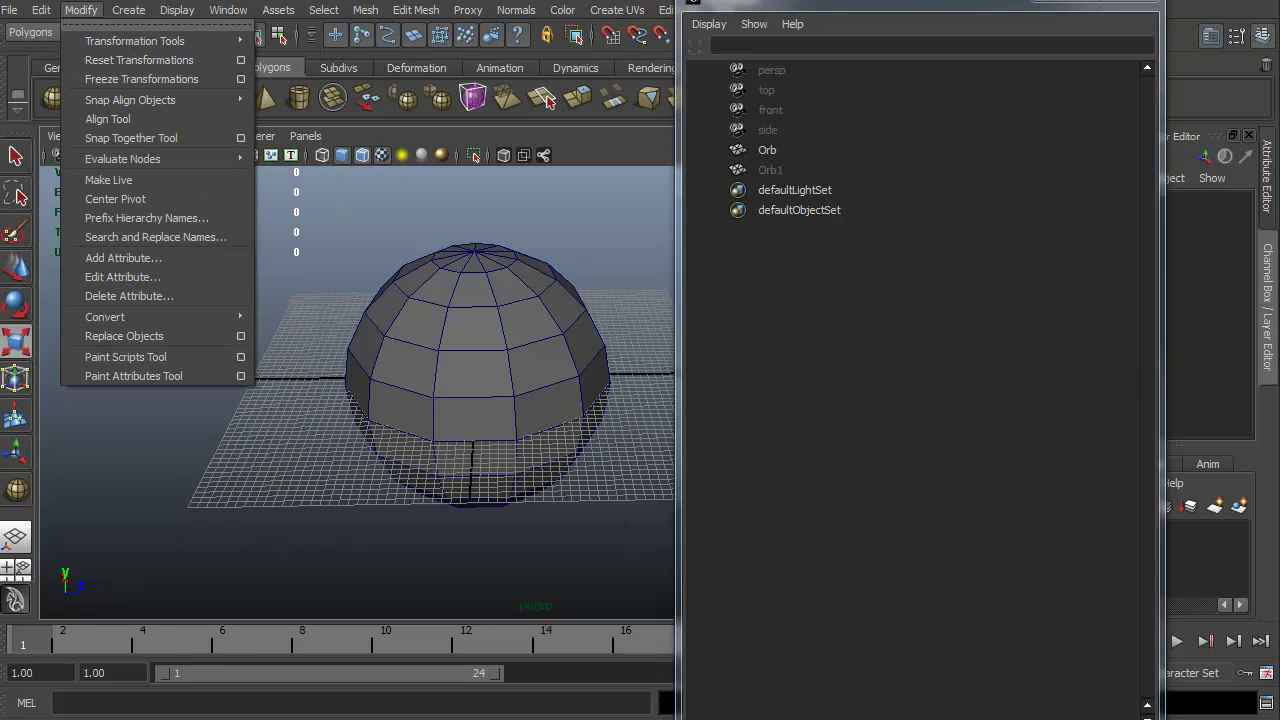
key(Escape)
click(189, 10)
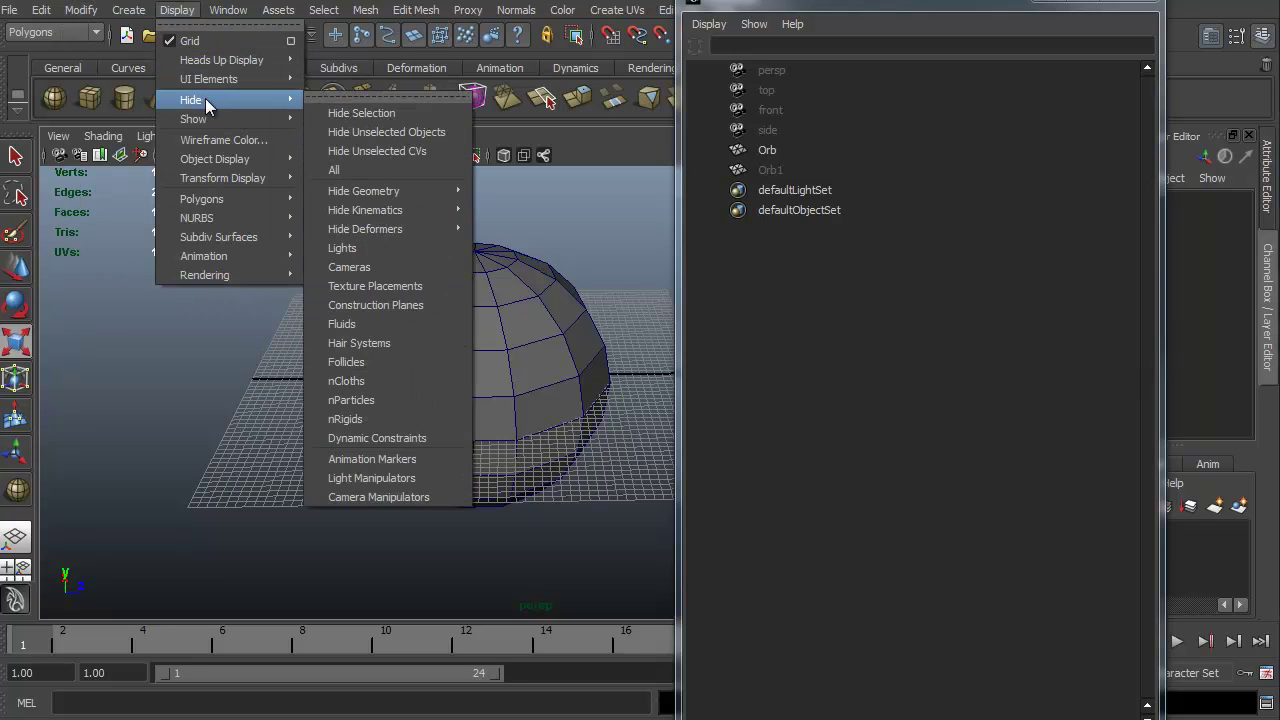
mouse_move(212, 120)
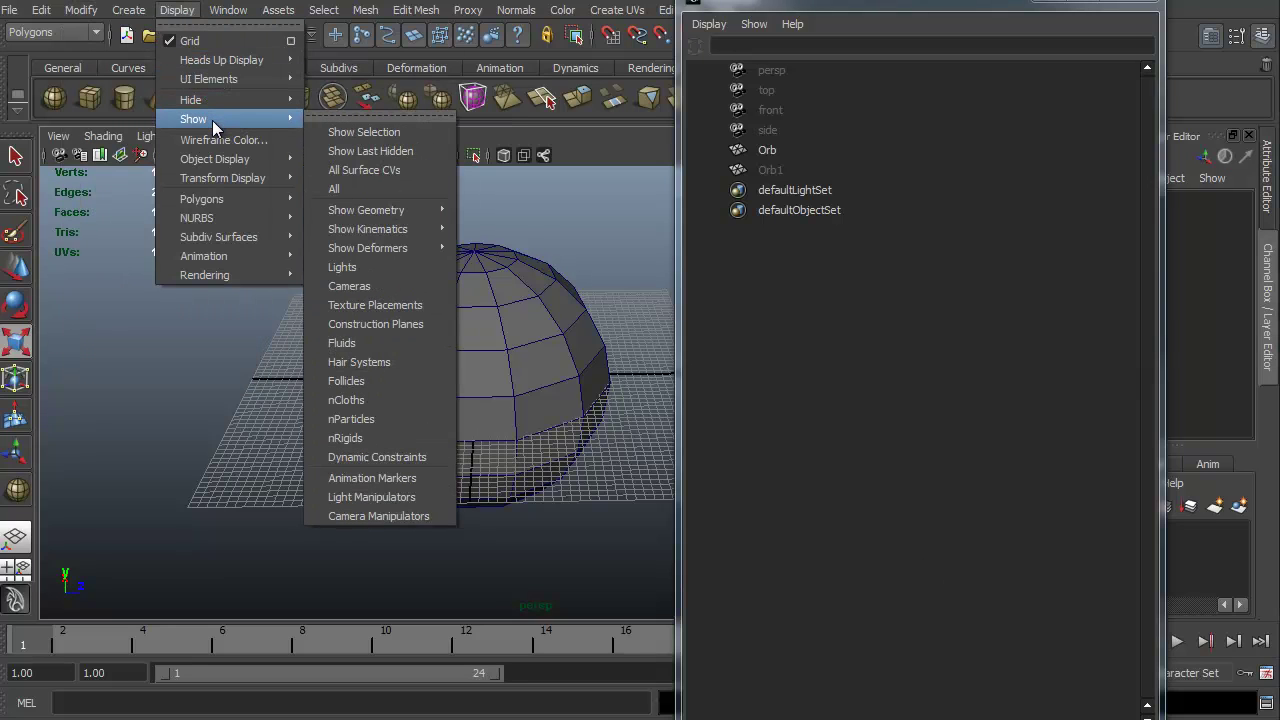
click(345, 189)
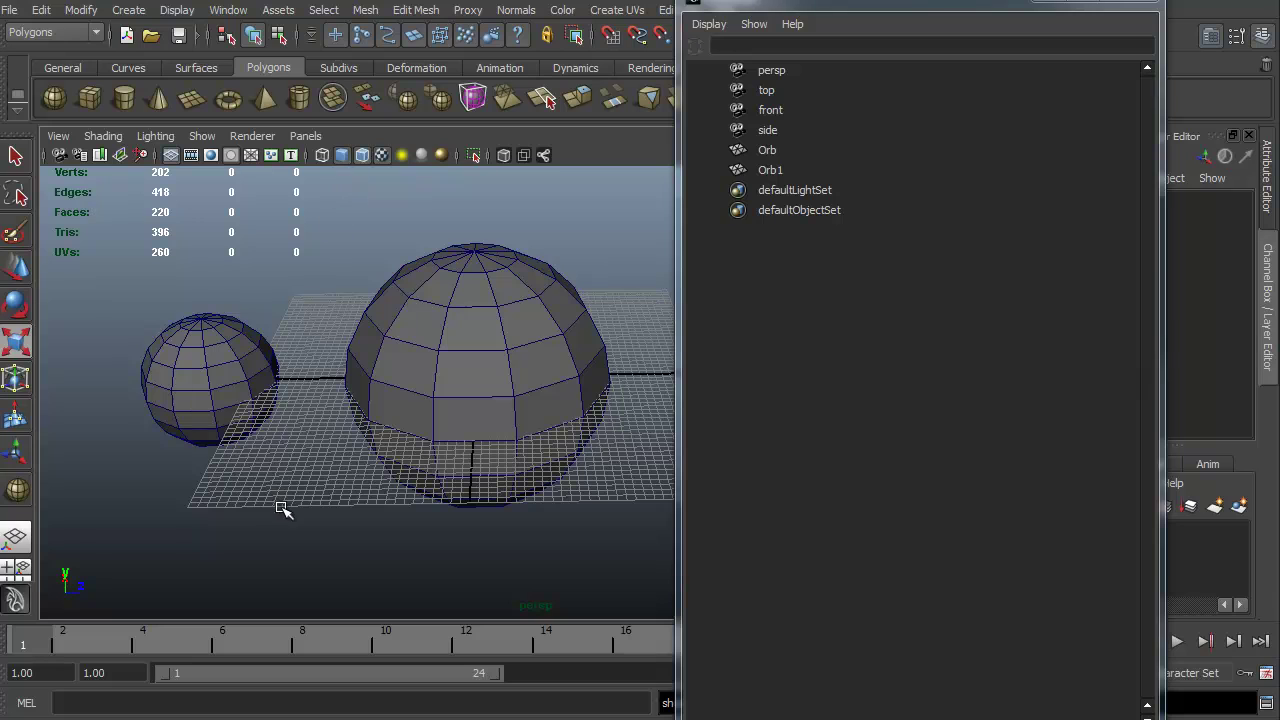
alt+drag(277, 496, 309, 466)
click(210, 372)
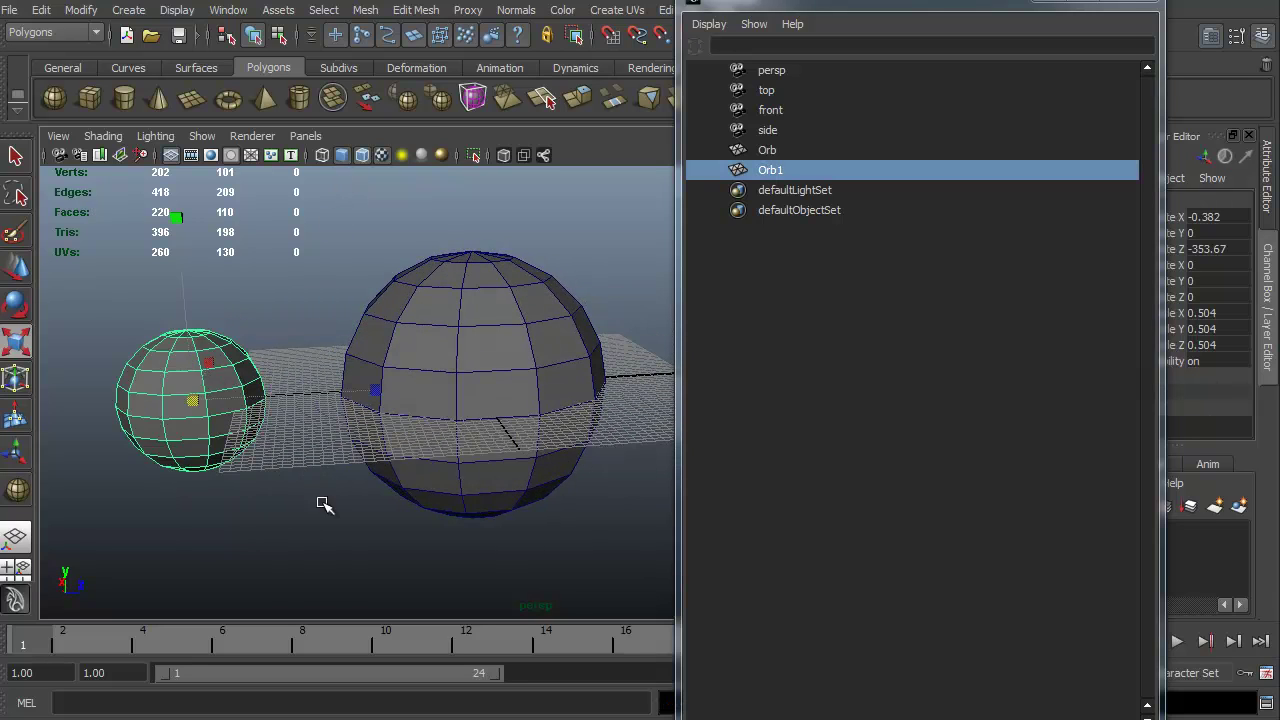
alt+drag(337, 509, 314, 523)
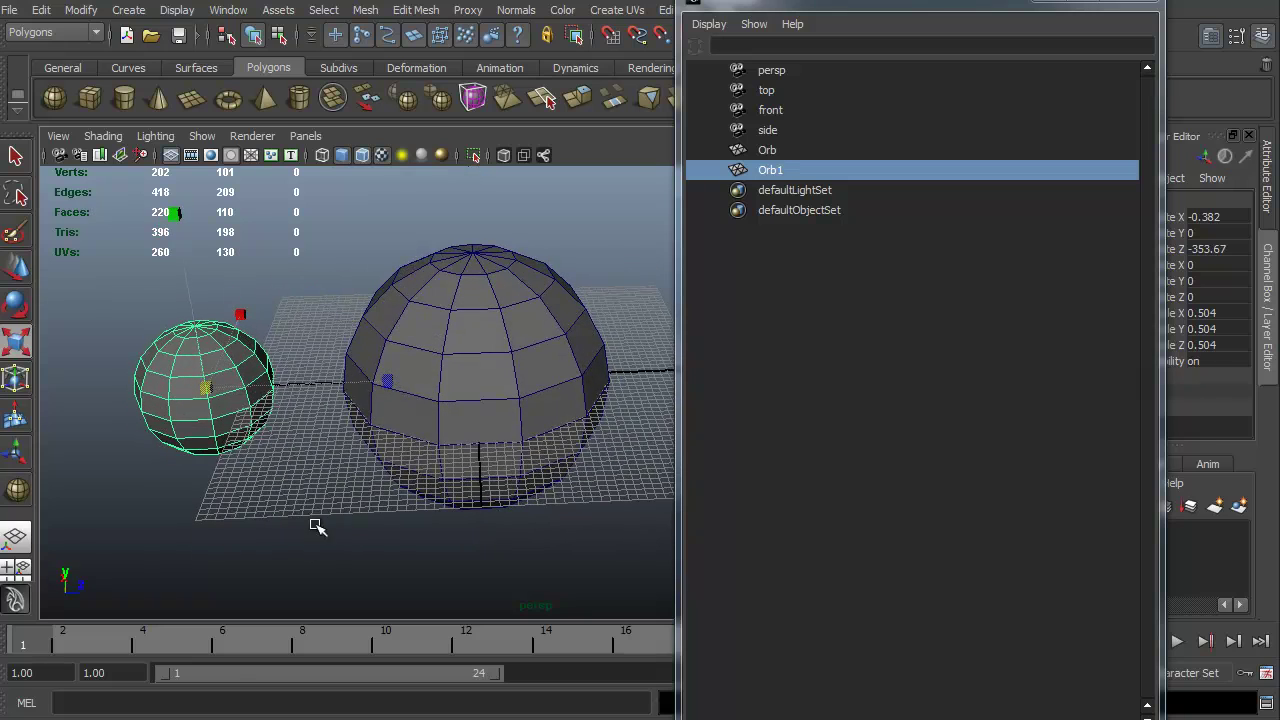
click(769, 151)
click(771, 172)
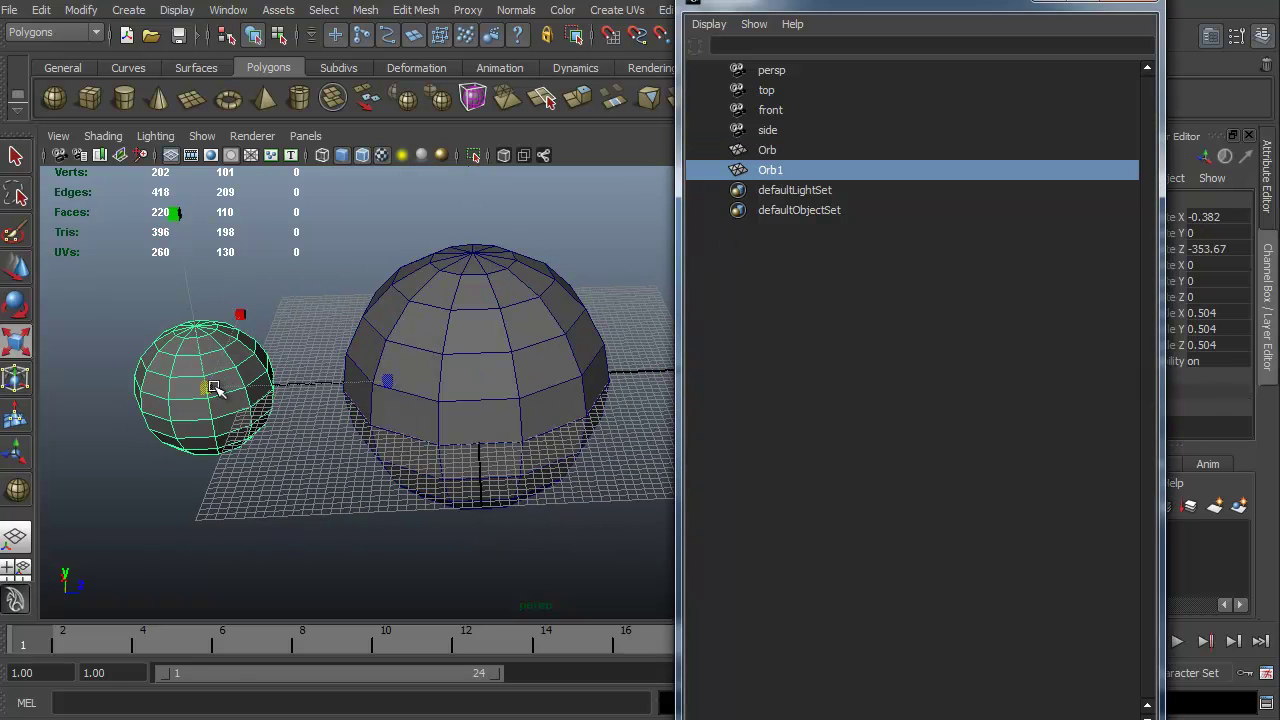
key(ctrl+h)
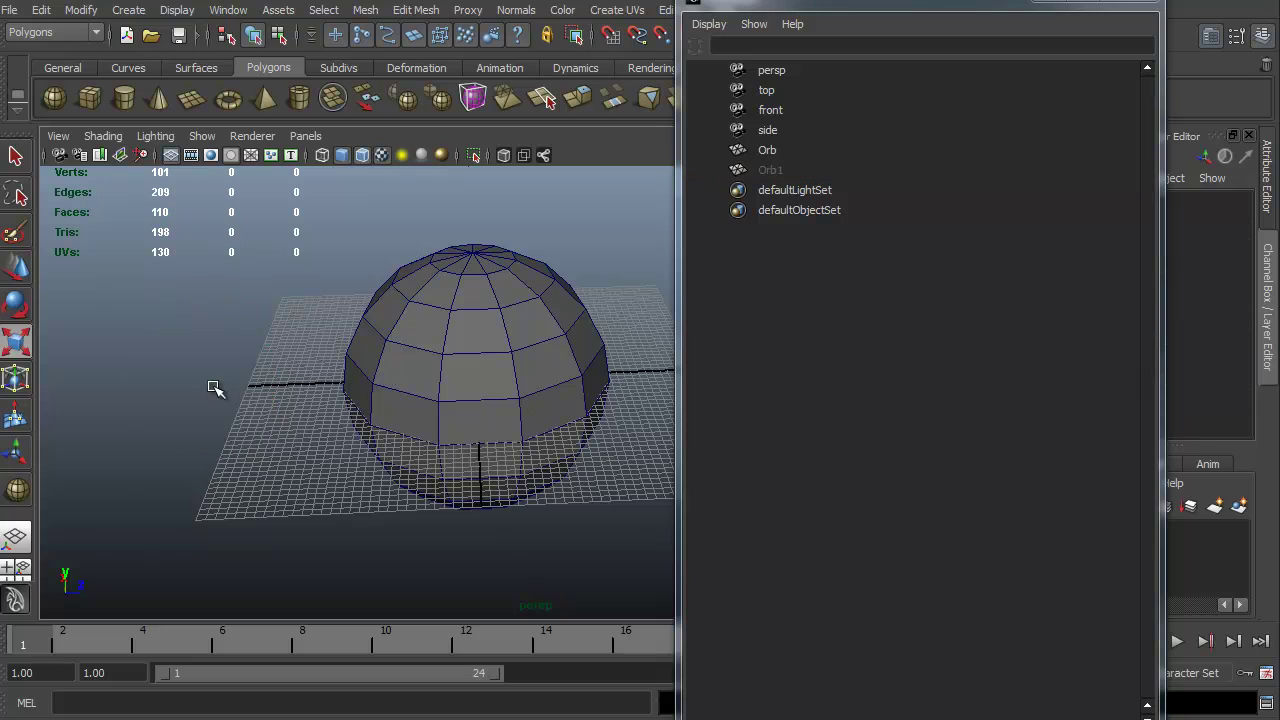
alt+drag(266, 494, 244, 468)
click(177, 11)
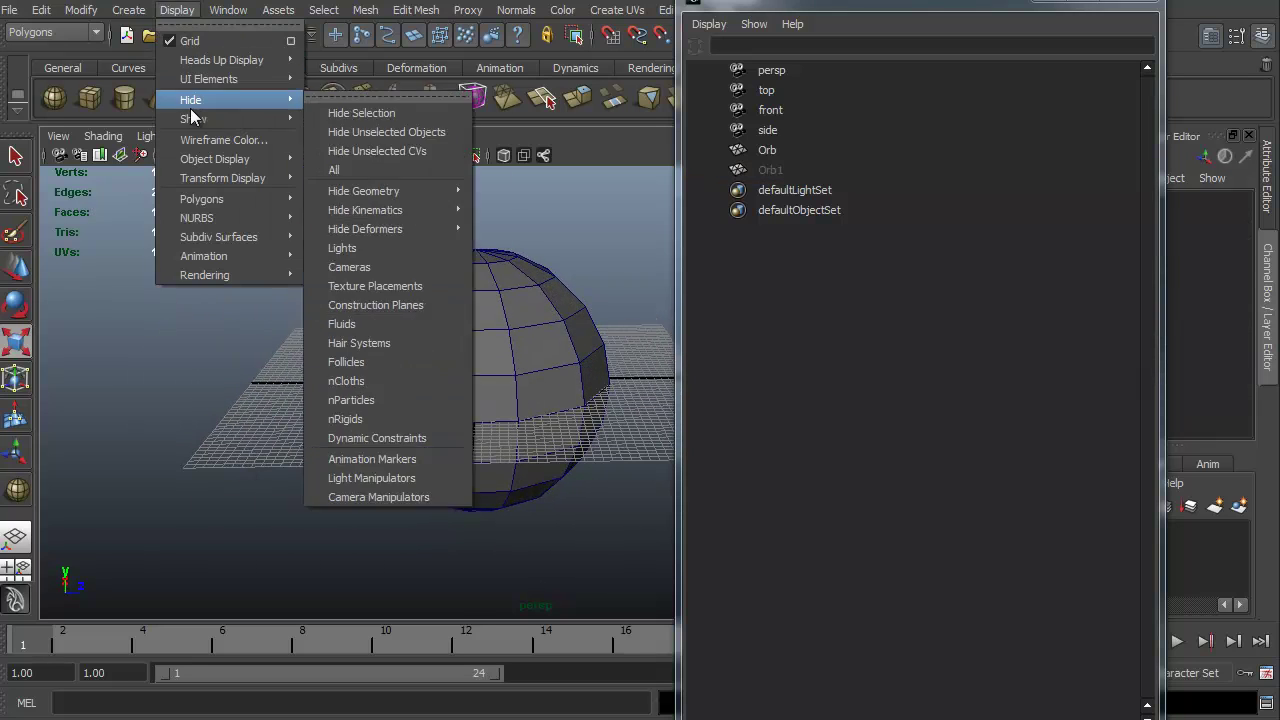
mouse_move(237, 120)
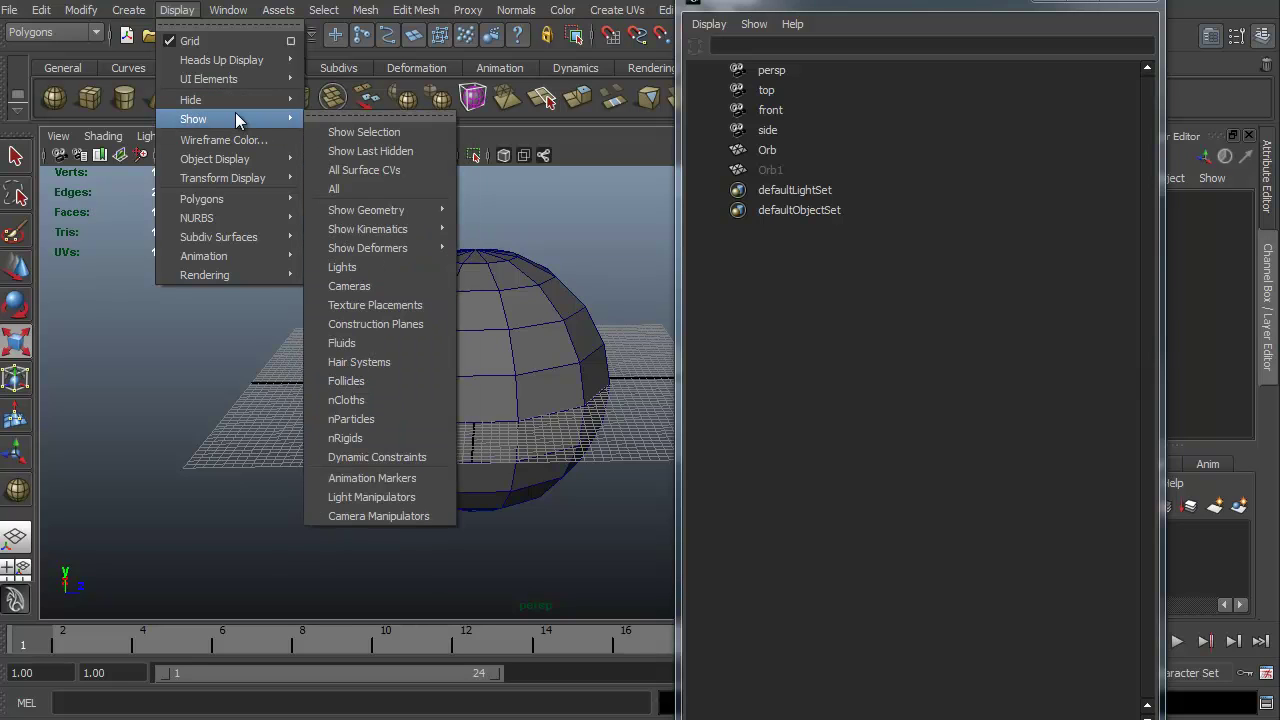
click(333, 187)
alt+drag(265, 537, 407, 461)
Step: Hide the persp, top, front and side cameras with Ctrl+H, selecting them in the Outliner
click(448, 194)
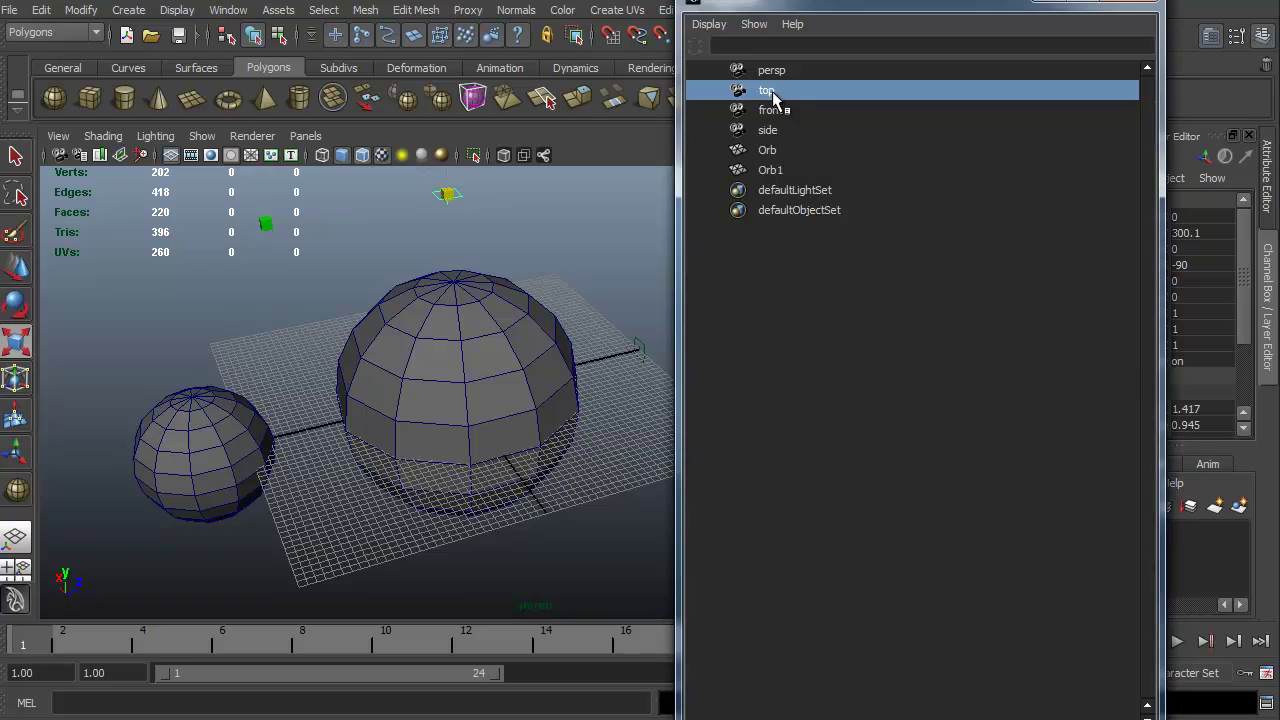
alt+drag(277, 337, 254, 366)
click(316, 339)
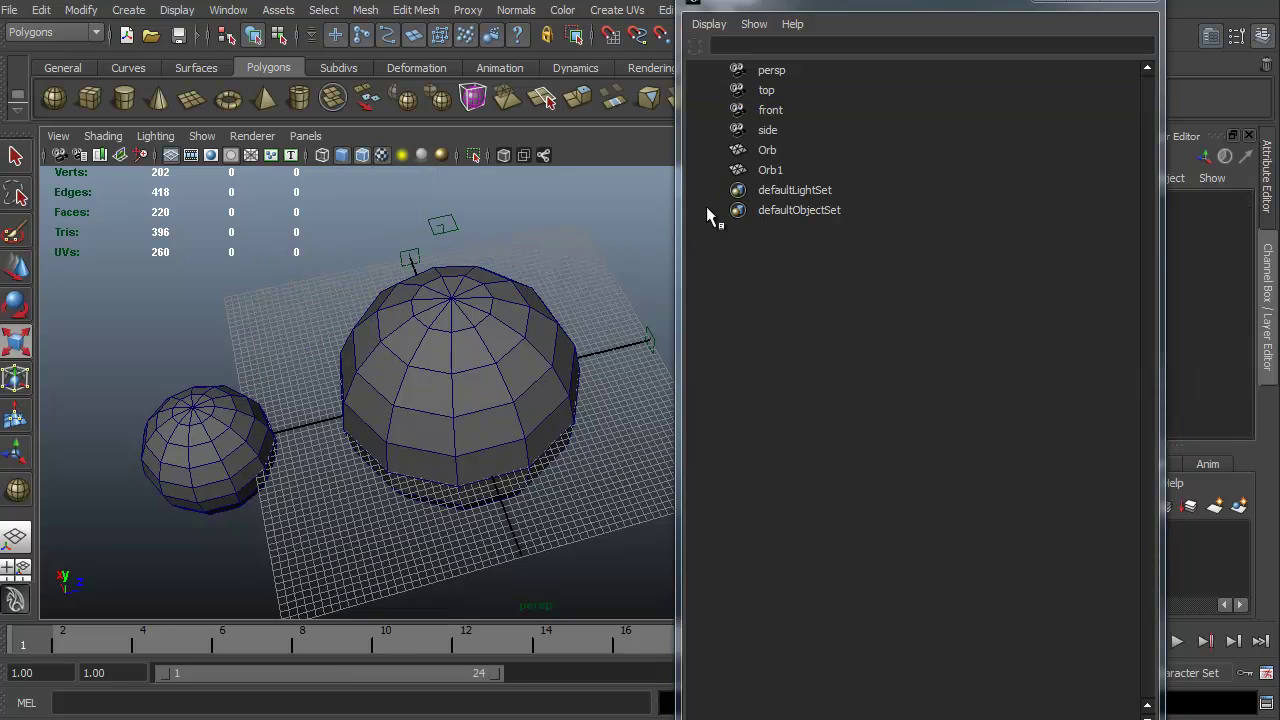
click(765, 72)
shift+click(773, 128)
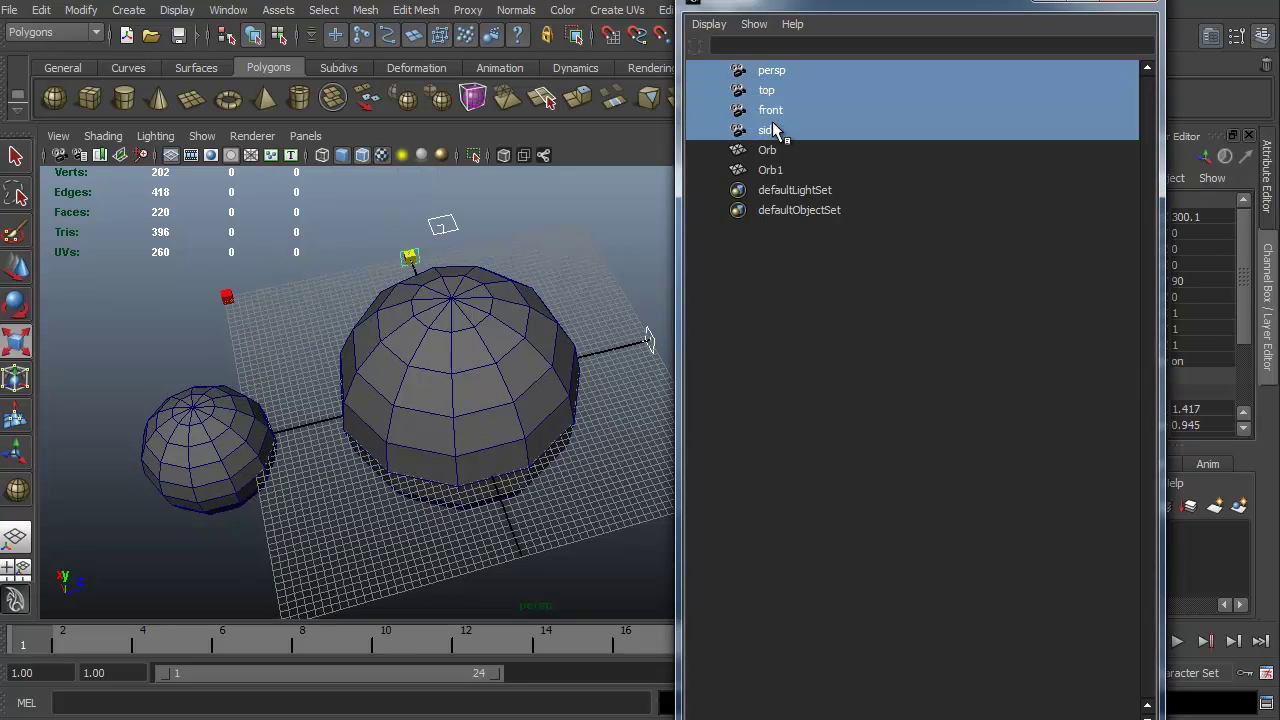
key(ctrl+h)
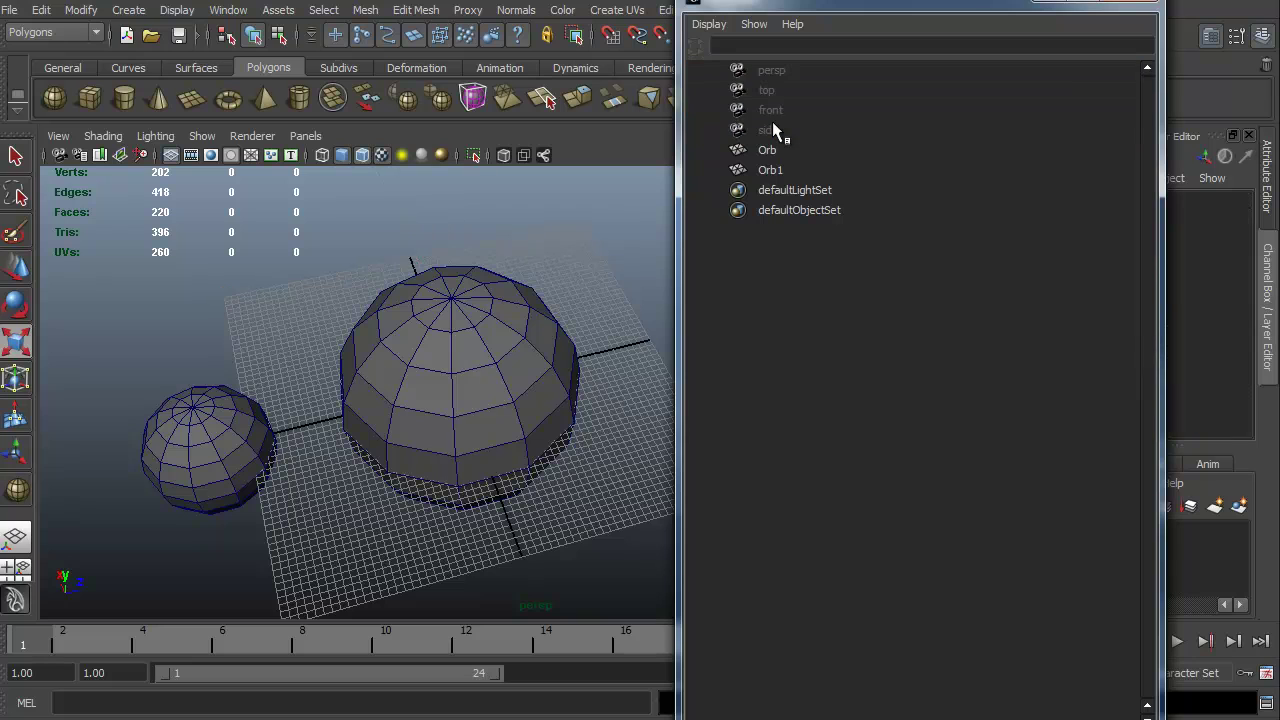
alt+drag(343, 517, 296, 494)
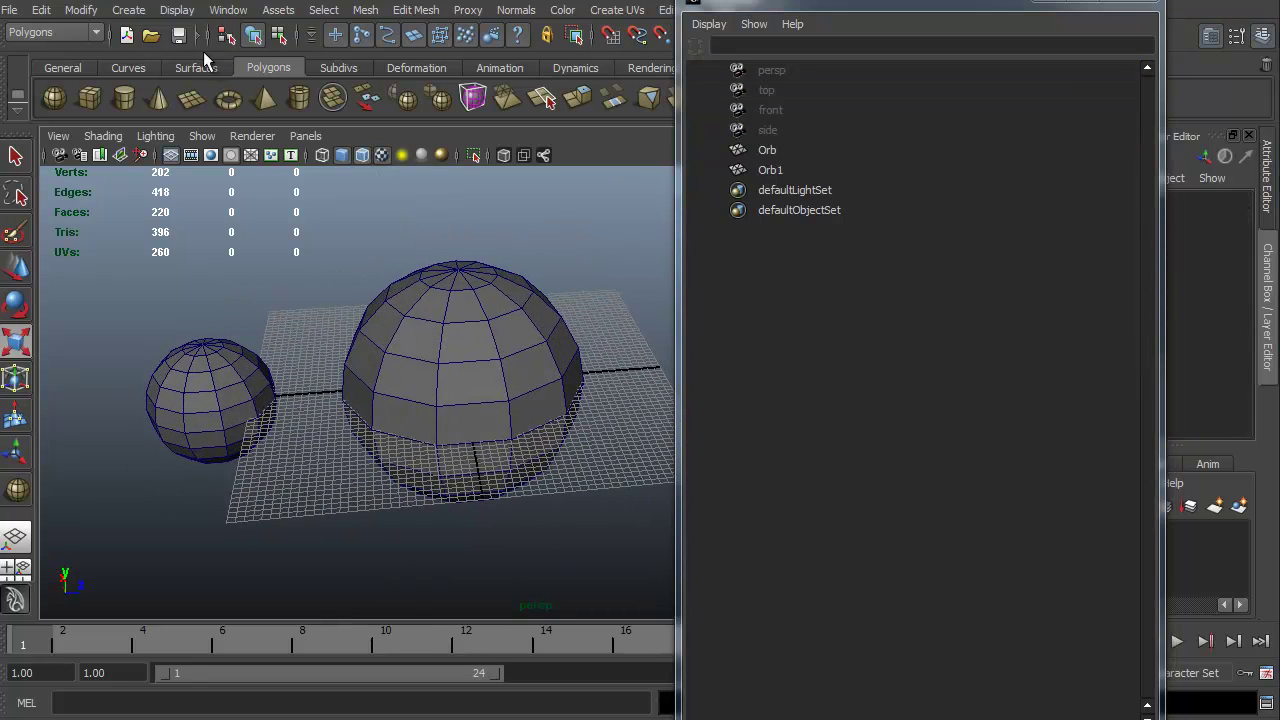
Step: Check the display visibility options without changing anything, then orbit around the spheres
click(176, 10)
mouse_move(185, 120)
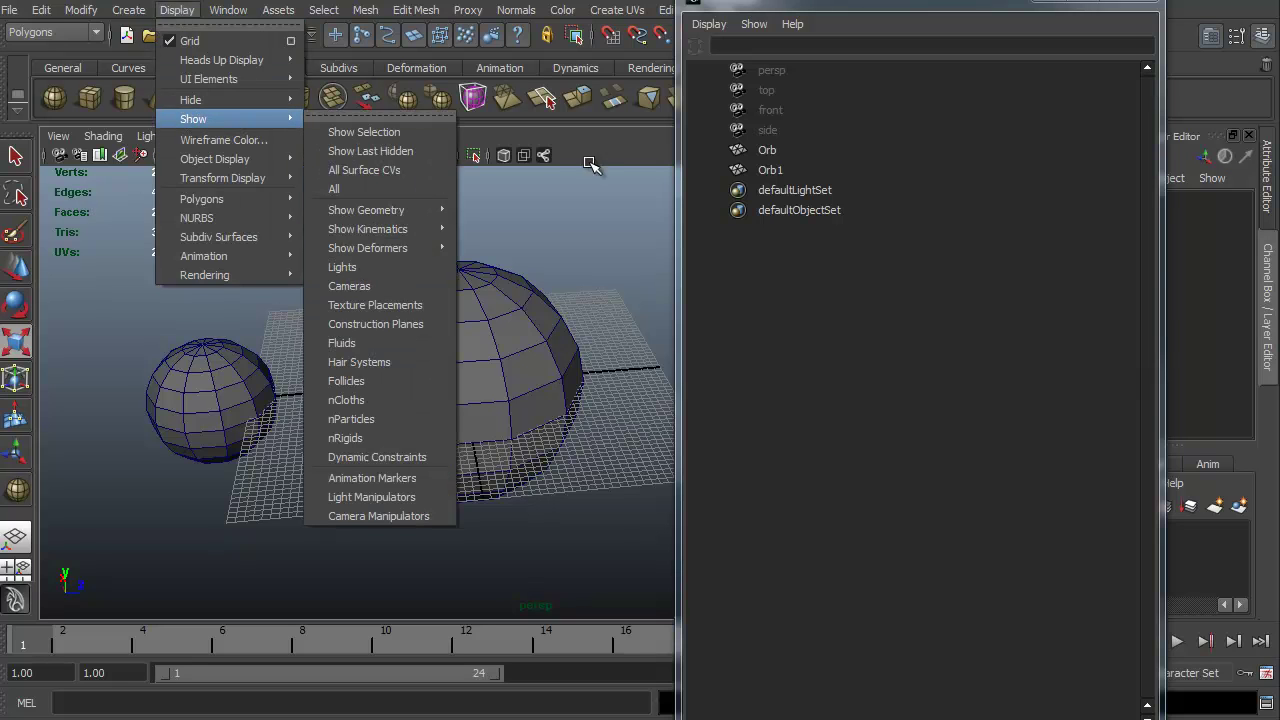
click(618, 320)
alt+drag(322, 535, 320, 571)
alt+middle_drag(320, 571, 308, 503)
alt+drag(308, 503, 338, 450)
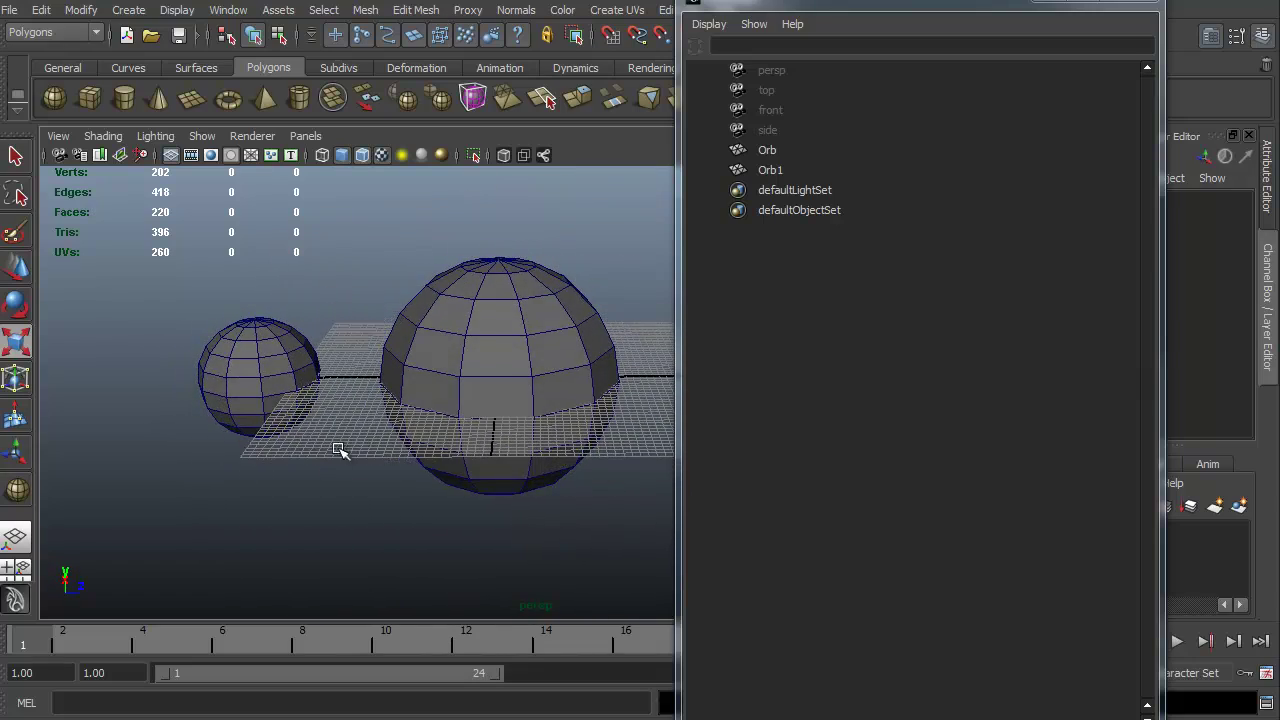
Step: Select Orb and Orb1 together and group them with Ctrl+G
click(450, 366)
click(263, 358)
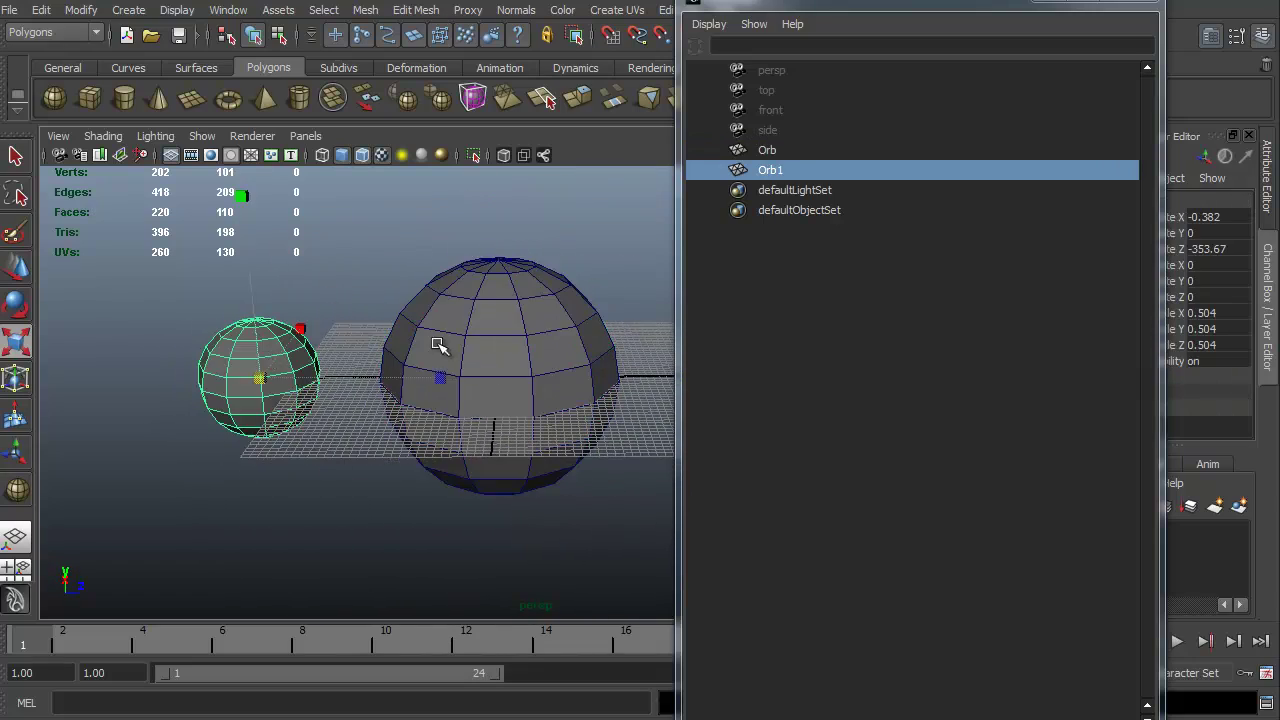
click(442, 345)
click(266, 358)
click(767, 151)
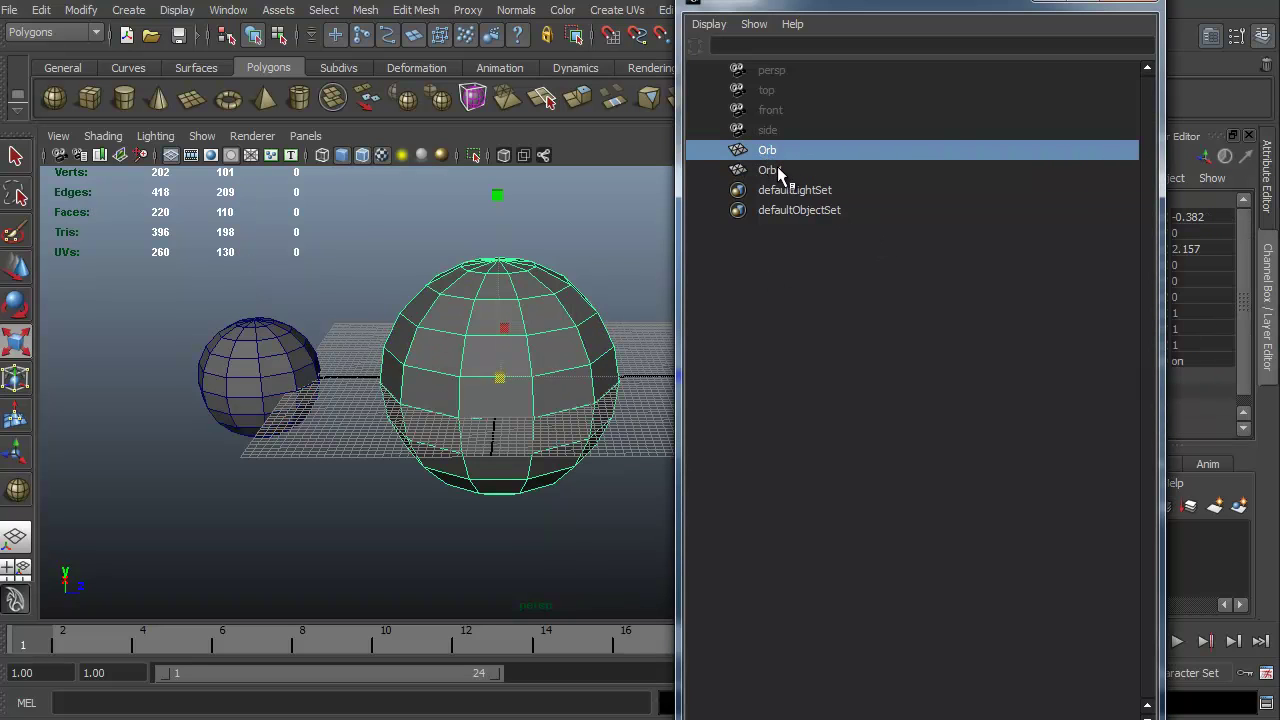
click(777, 167)
click(774, 150)
click(776, 168)
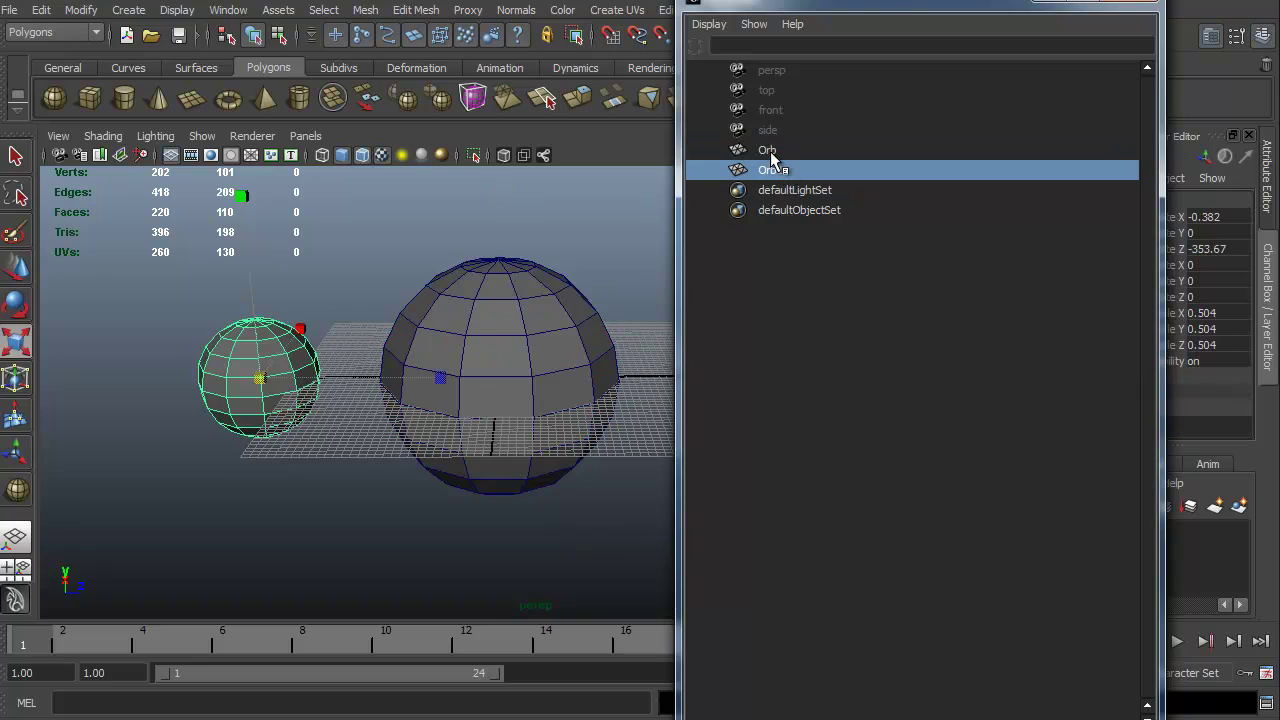
ctrl+click(770, 151)
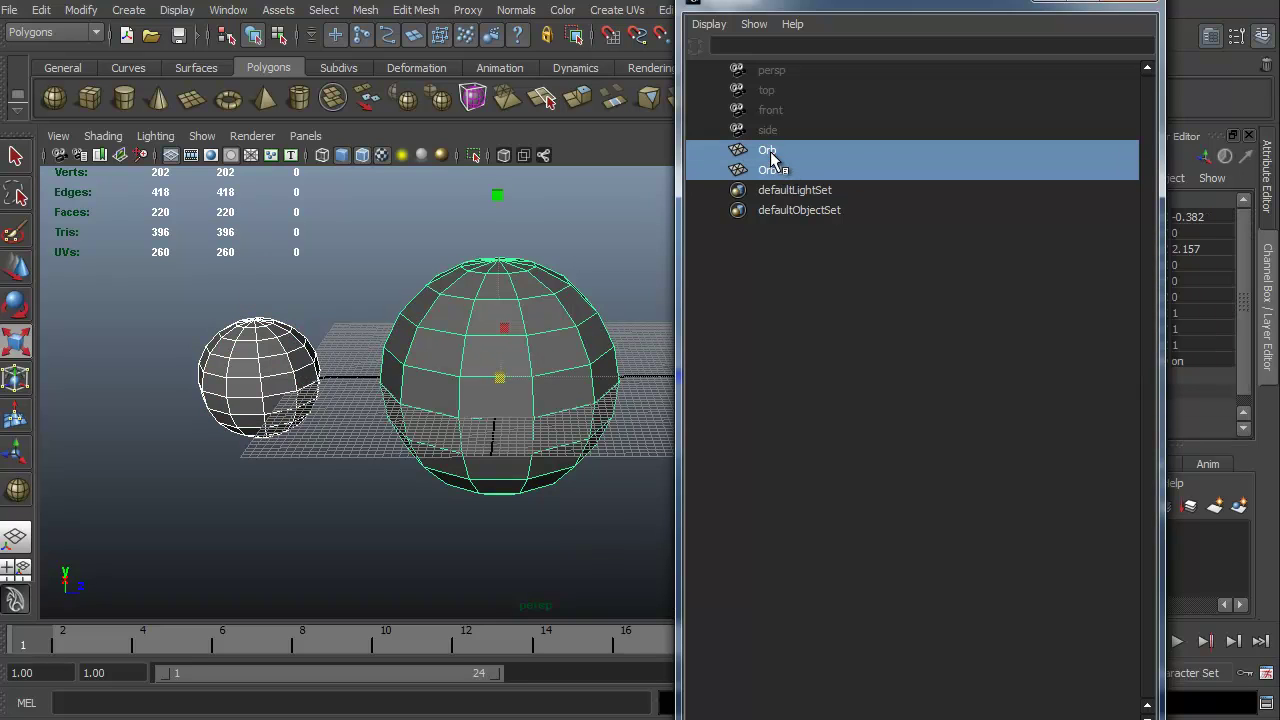
key(ctrl+g)
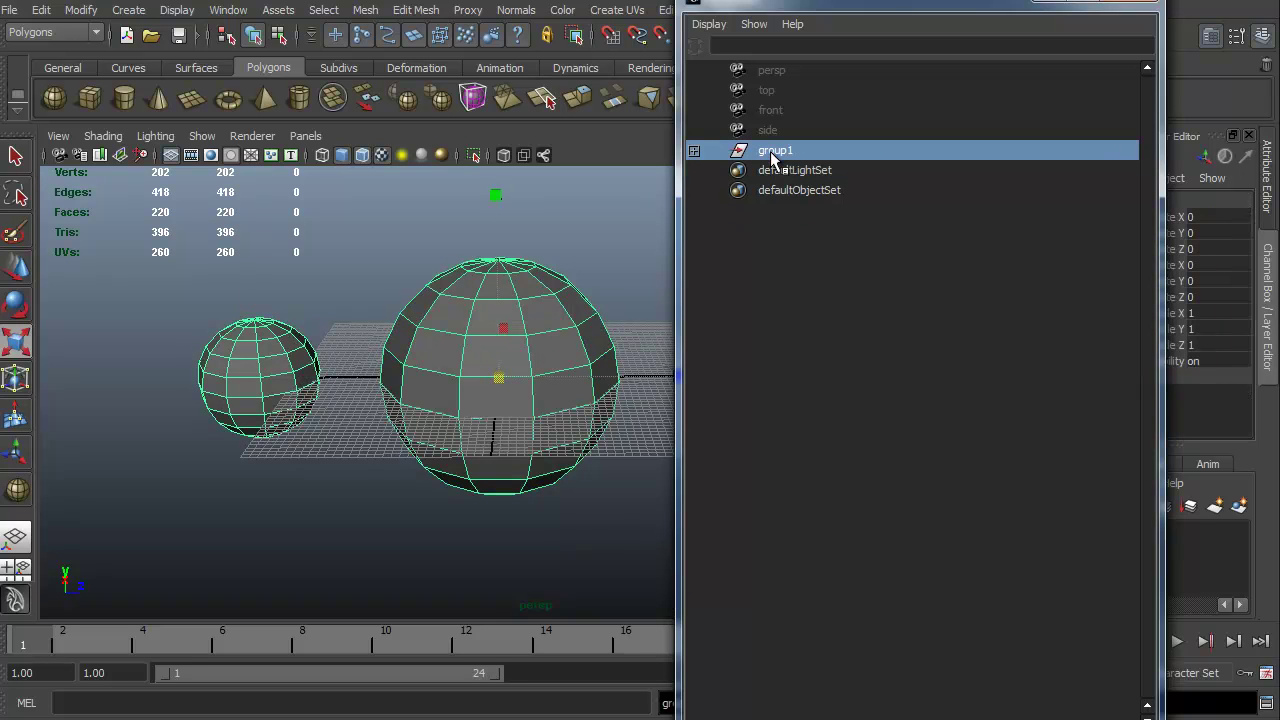
Step: Rename group1 to Spheres
double_click(782, 156)
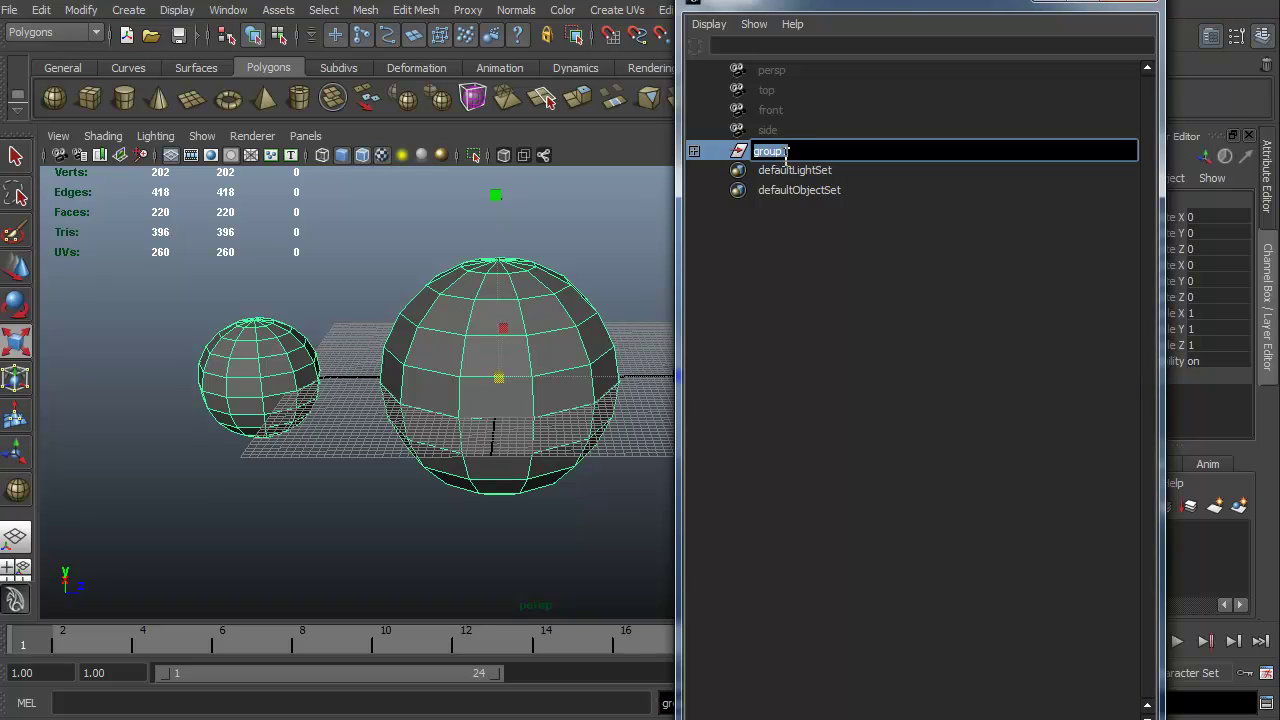
text(Spheres)
key(Return)
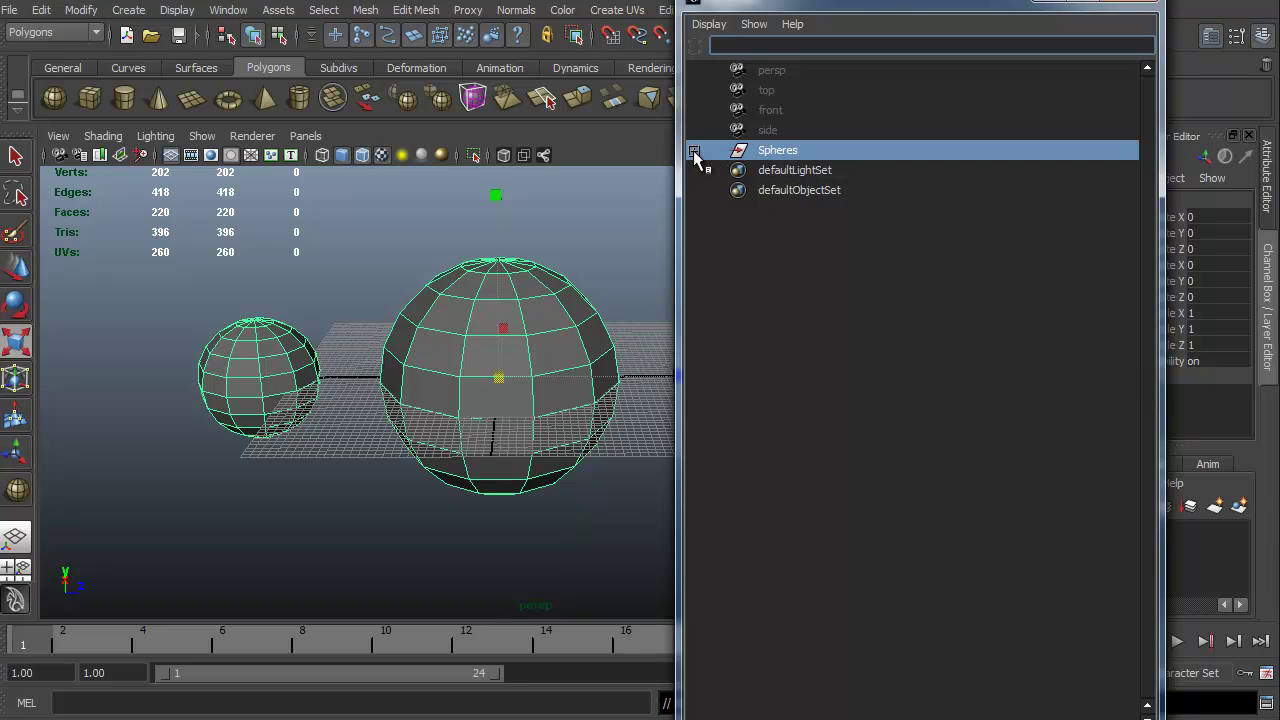
Step: Expand the Spheres group and drag Orb out of it to the top level
click(693, 150)
click(785, 169)
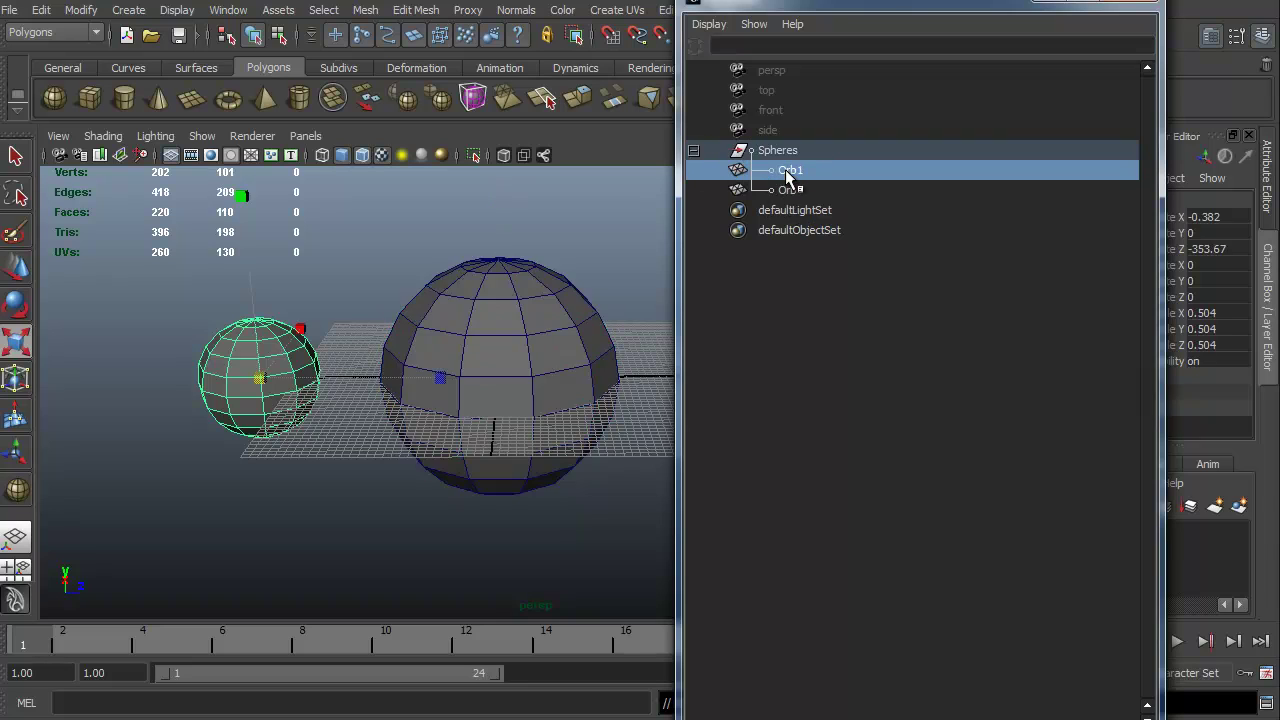
click(787, 190)
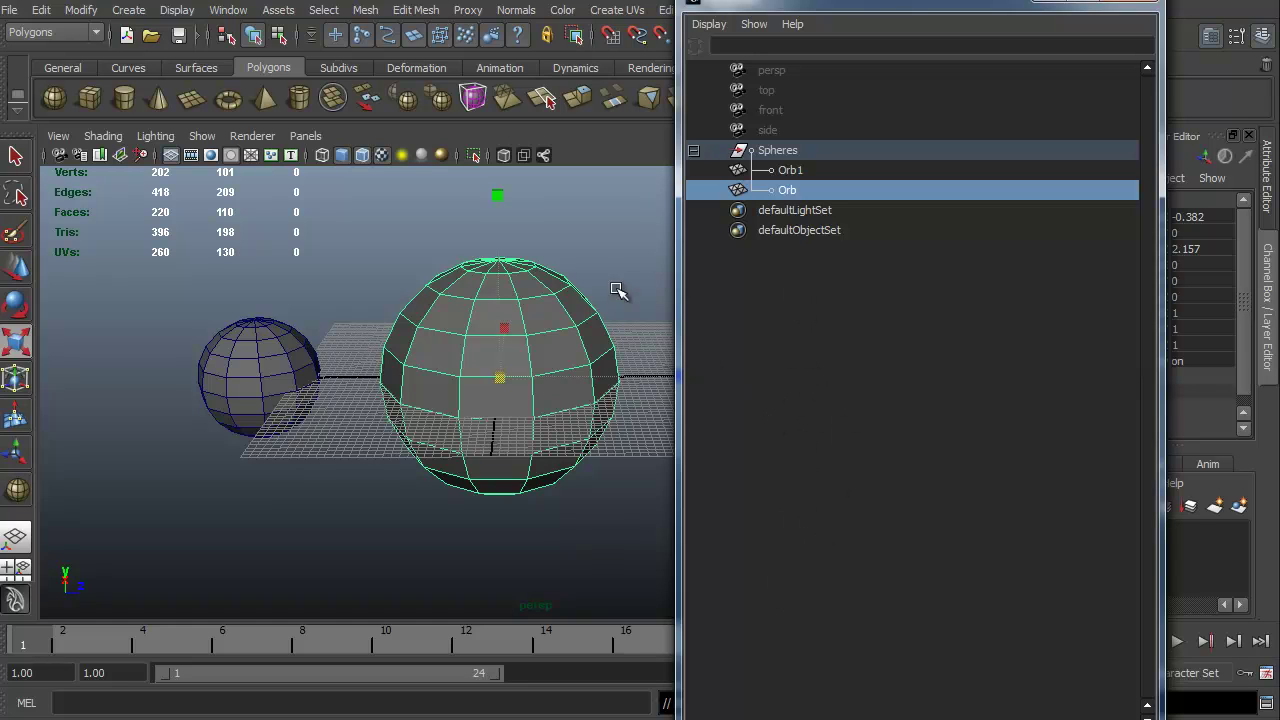
click(594, 236)
click(787, 189)
middle_drag(787, 188, 788, 136)
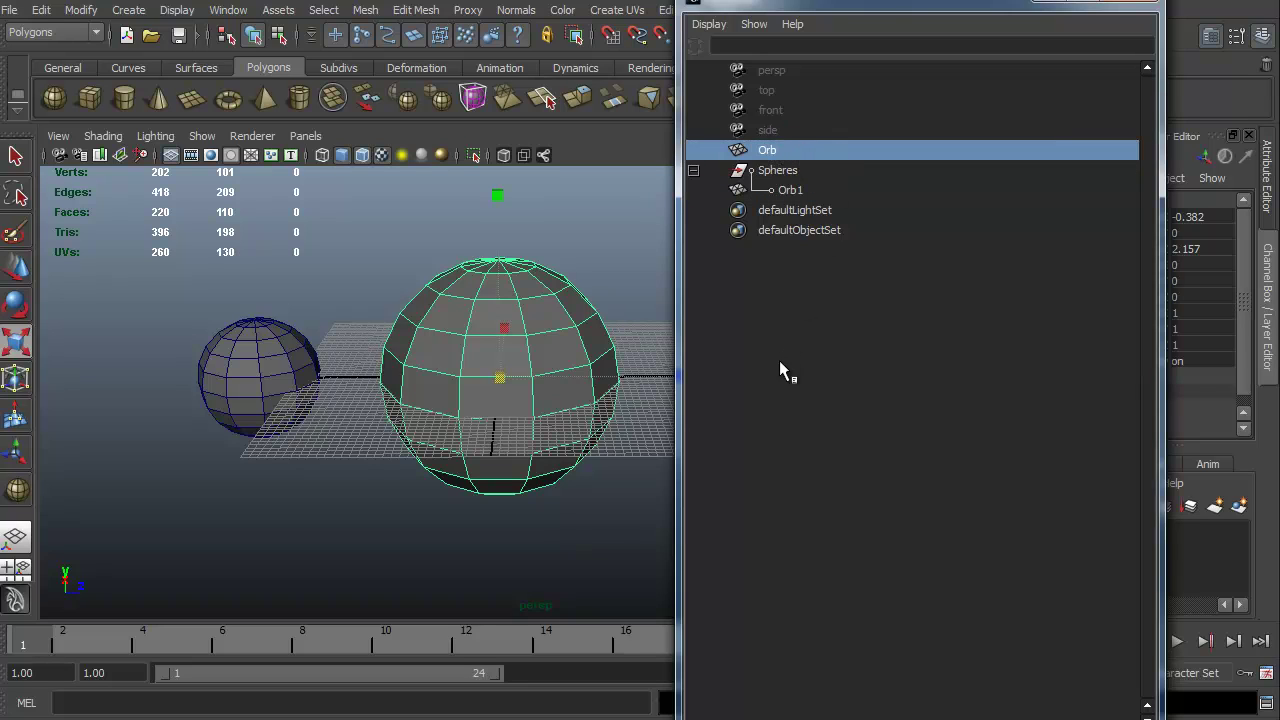
Step: Drag Orb back onto the Spheres group to reparent it under Spheres
click(693, 170)
click(772, 172)
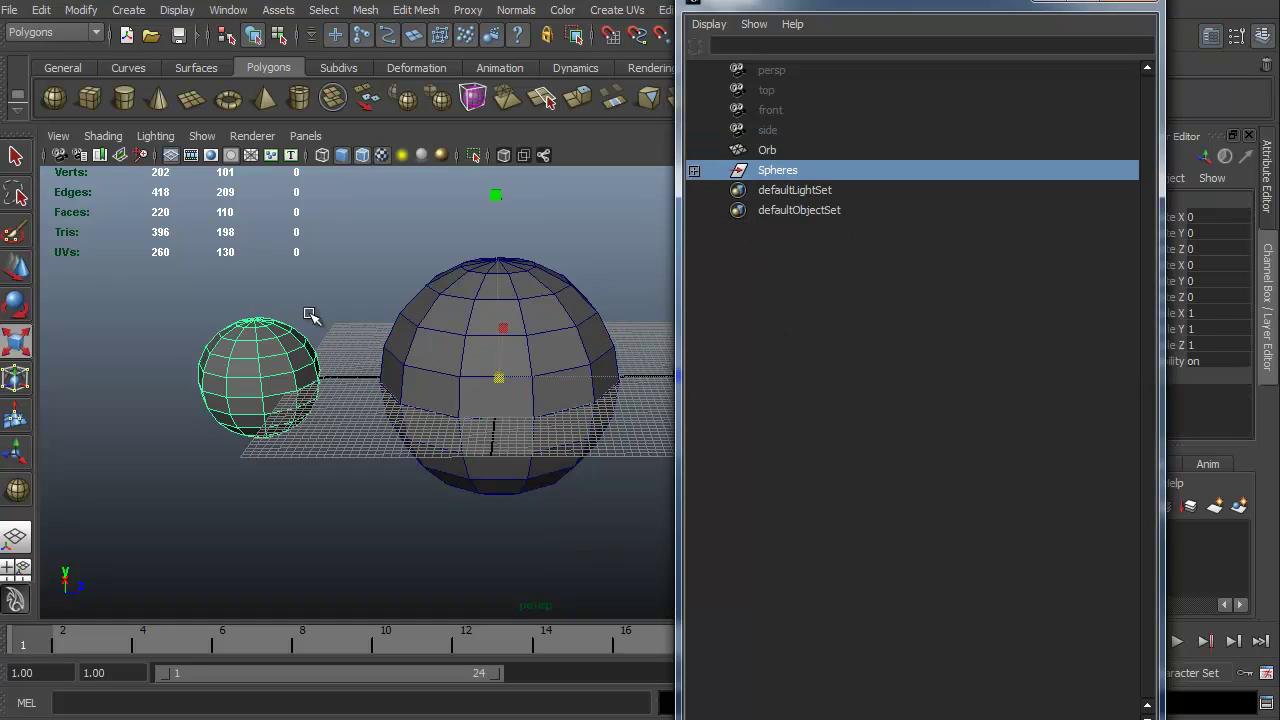
click(694, 171)
click(768, 150)
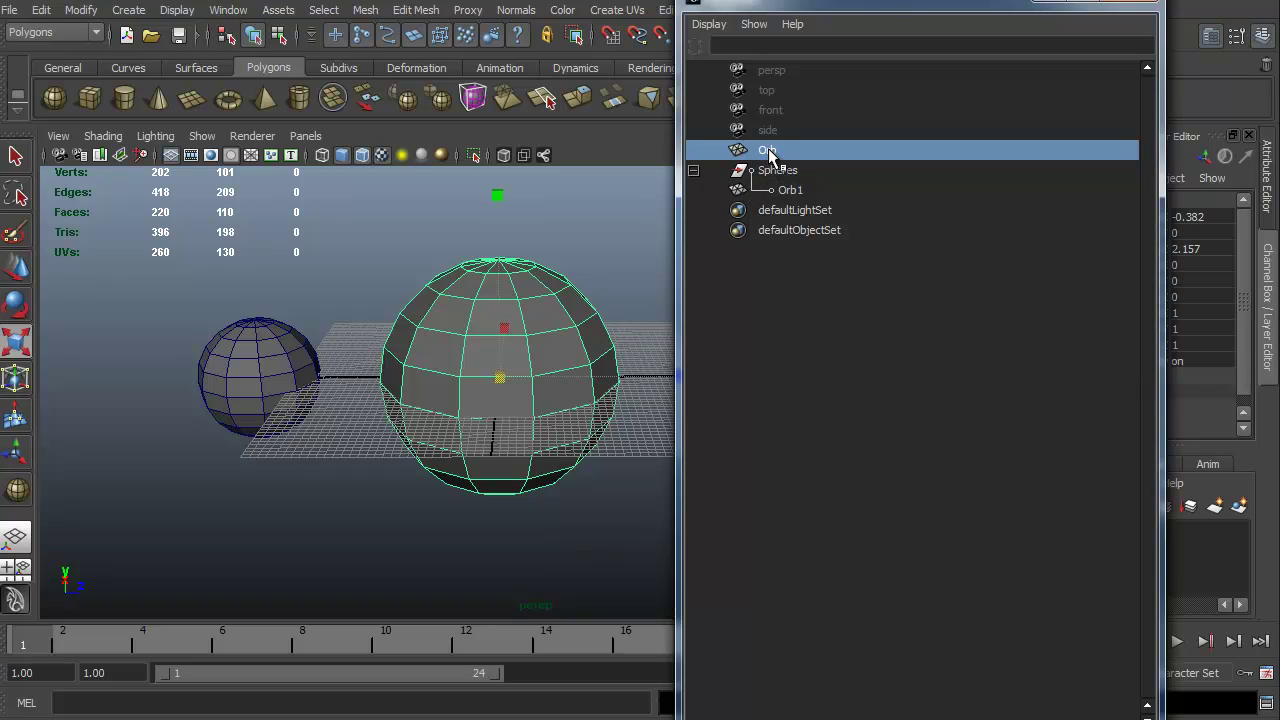
mouse_move(770, 155)
mouse_down()
mouse_move(762, 187)
mouse_move(776, 177)
mouse_up()
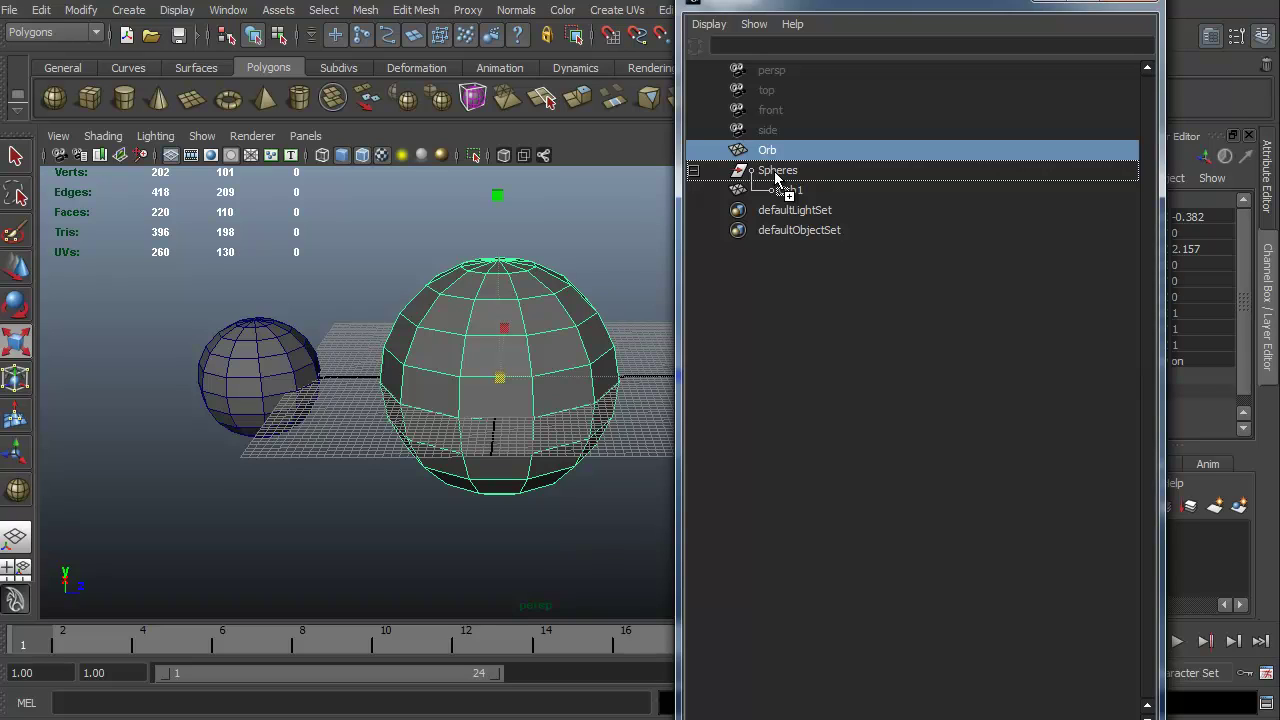
drag(776, 178, 775, 177)
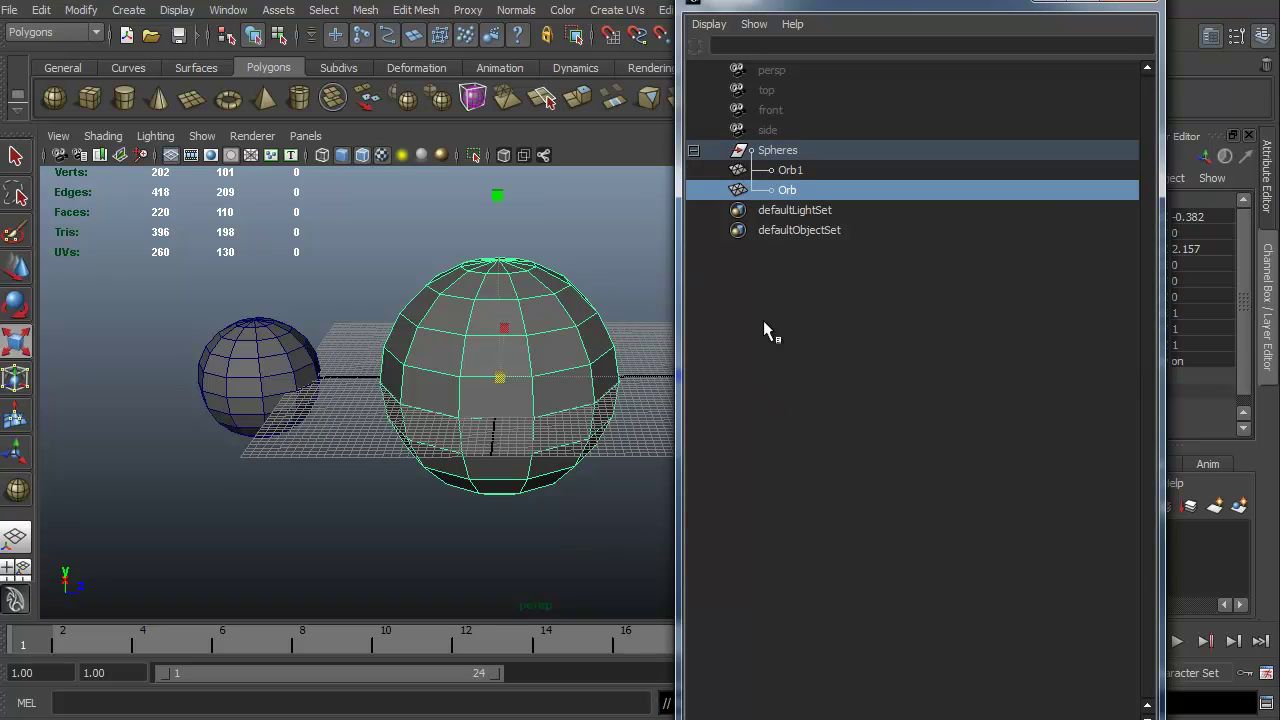
mouse_move(432, 530)
alt+mouse_down()
mouse_move(397, 514)
mouse_move(386, 537)
mouse_move(443, 514)
alt+mouse_up()
Step: Put the selected Orb sphere on a new display layer, layer1, using Create Layer from Selected
click(1050, 6)
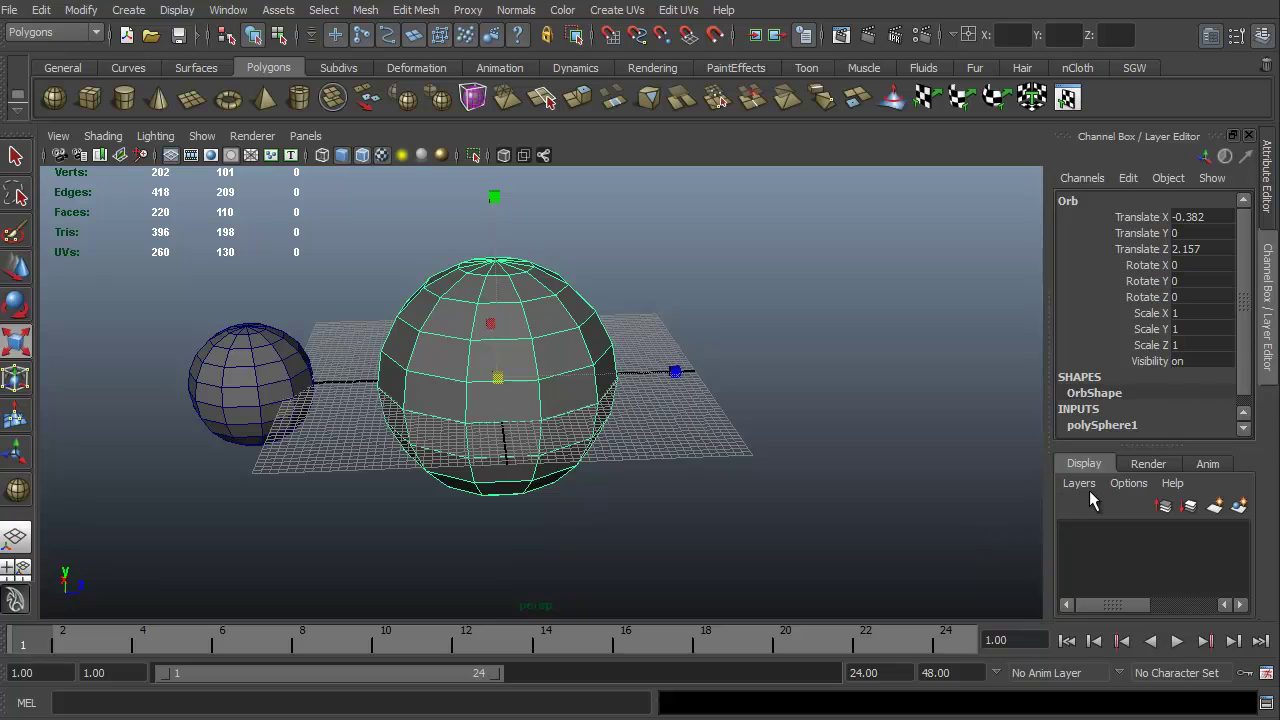
mouse_move(605, 563)
alt+mouse_down()
mouse_move(620, 558)
mouse_move(580, 543)
mouse_move(643, 557)
mouse_move(623, 589)
mouse_move(625, 556)
alt+mouse_up()
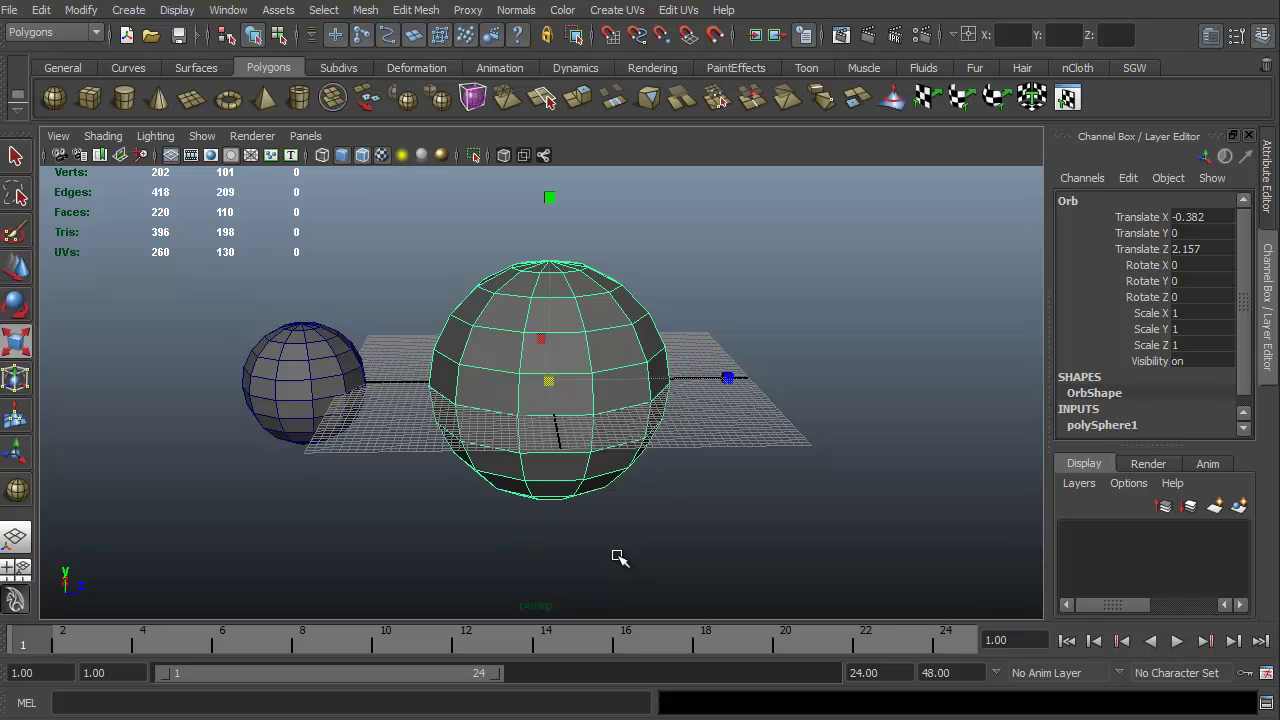
alt+drag(631, 563, 689, 560)
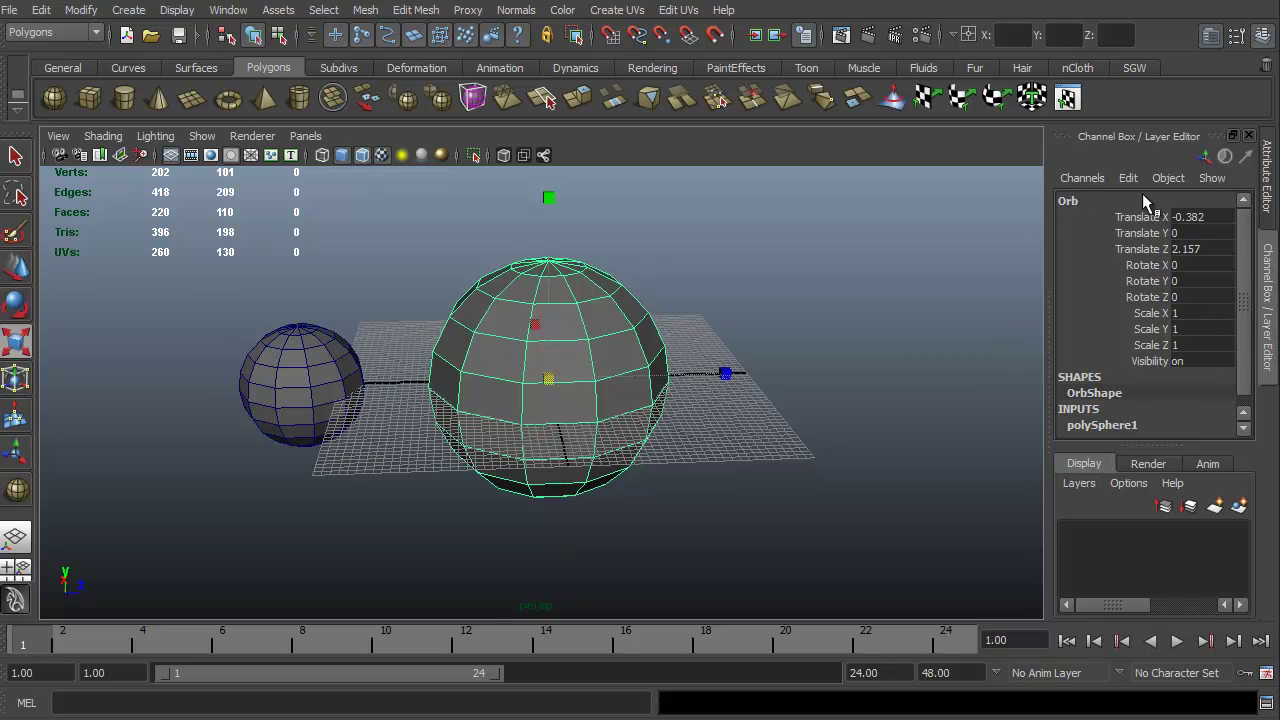
click(1072, 483)
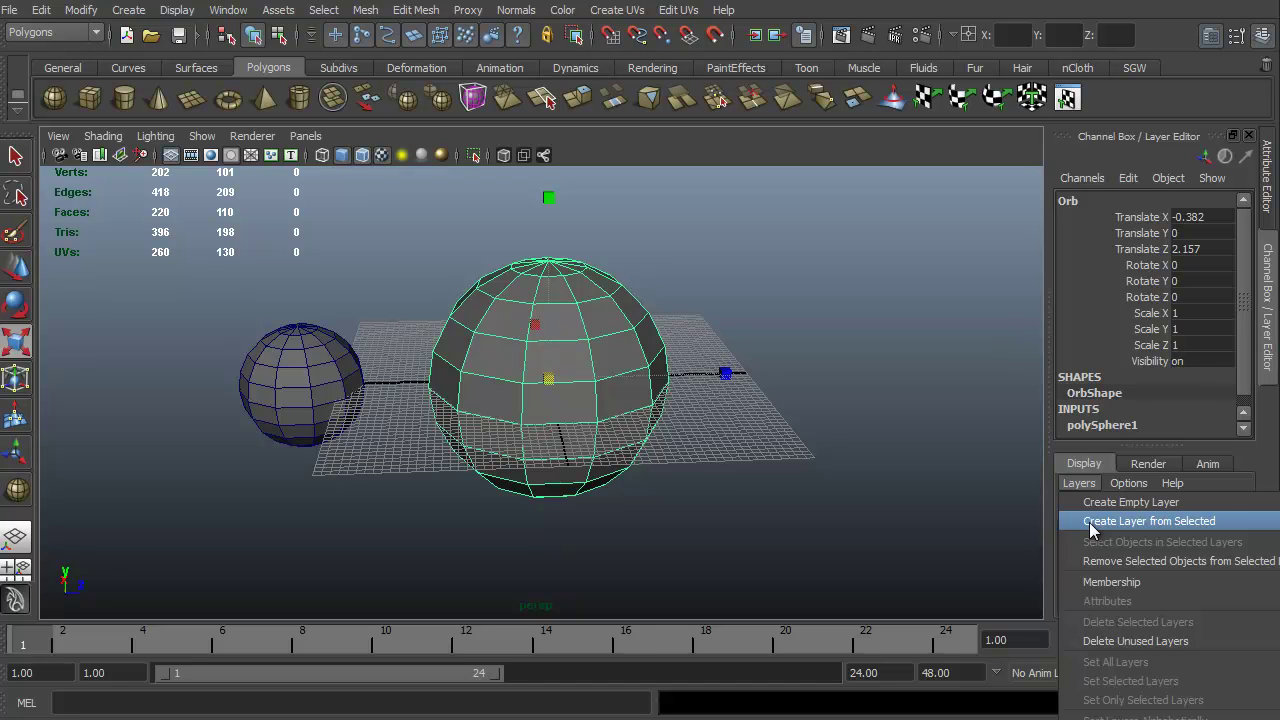
click(1089, 522)
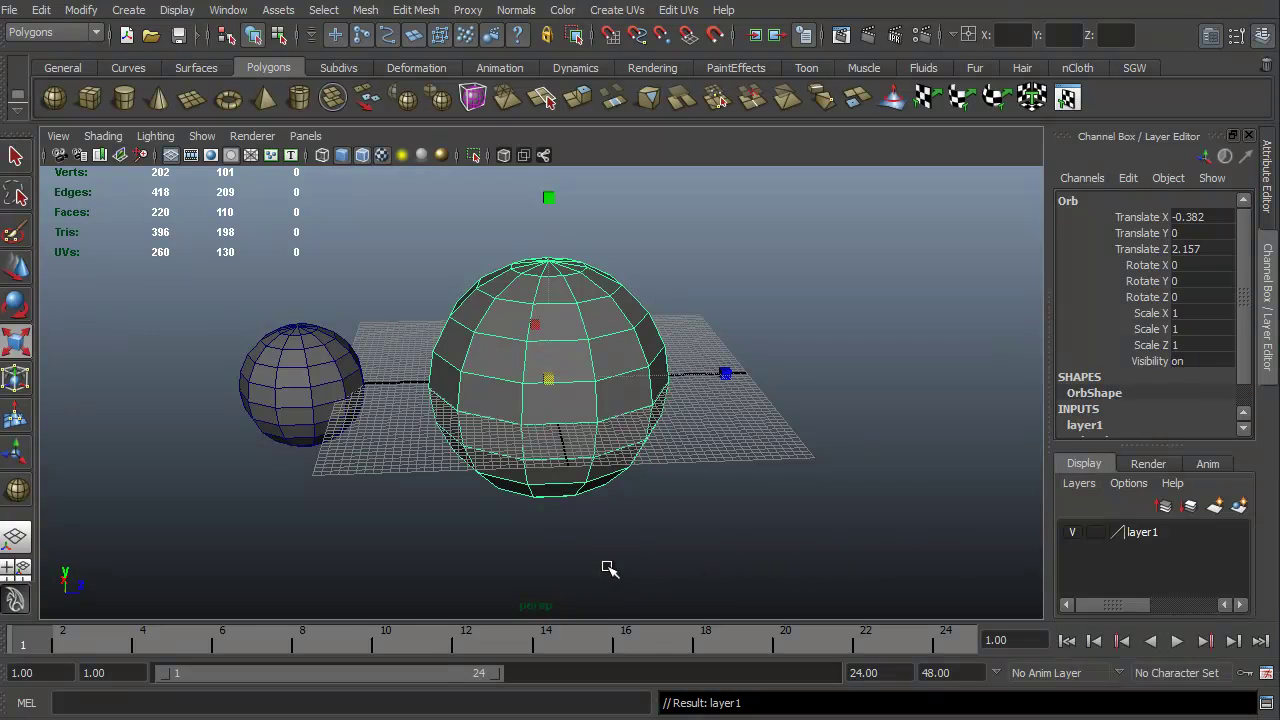
mouse_move(601, 569)
alt+mouse_down()
mouse_move(554, 534)
mouse_move(523, 591)
mouse_move(609, 549)
mouse_move(617, 565)
mouse_move(589, 566)
mouse_move(600, 558)
alt+mouse_up()
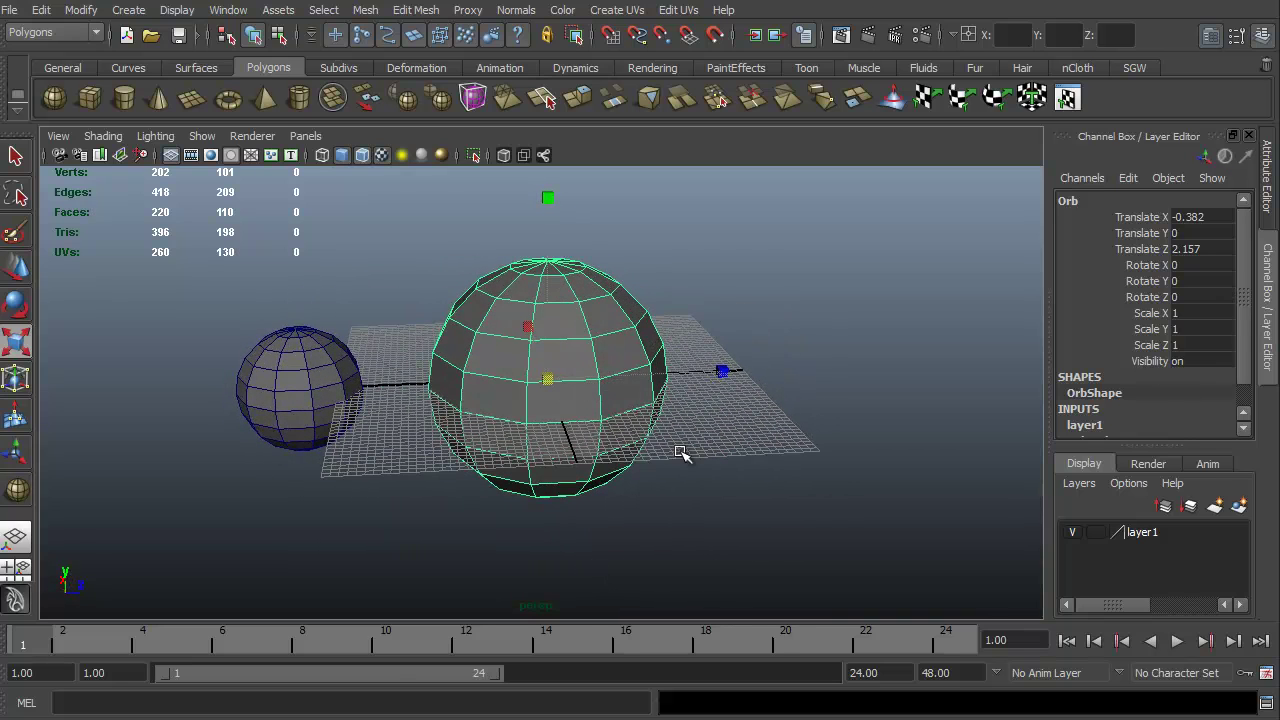
Step: Rename layer1 to Orb_01 after the invalid 'Orb Original' name is rejected
double_click(1146, 536)
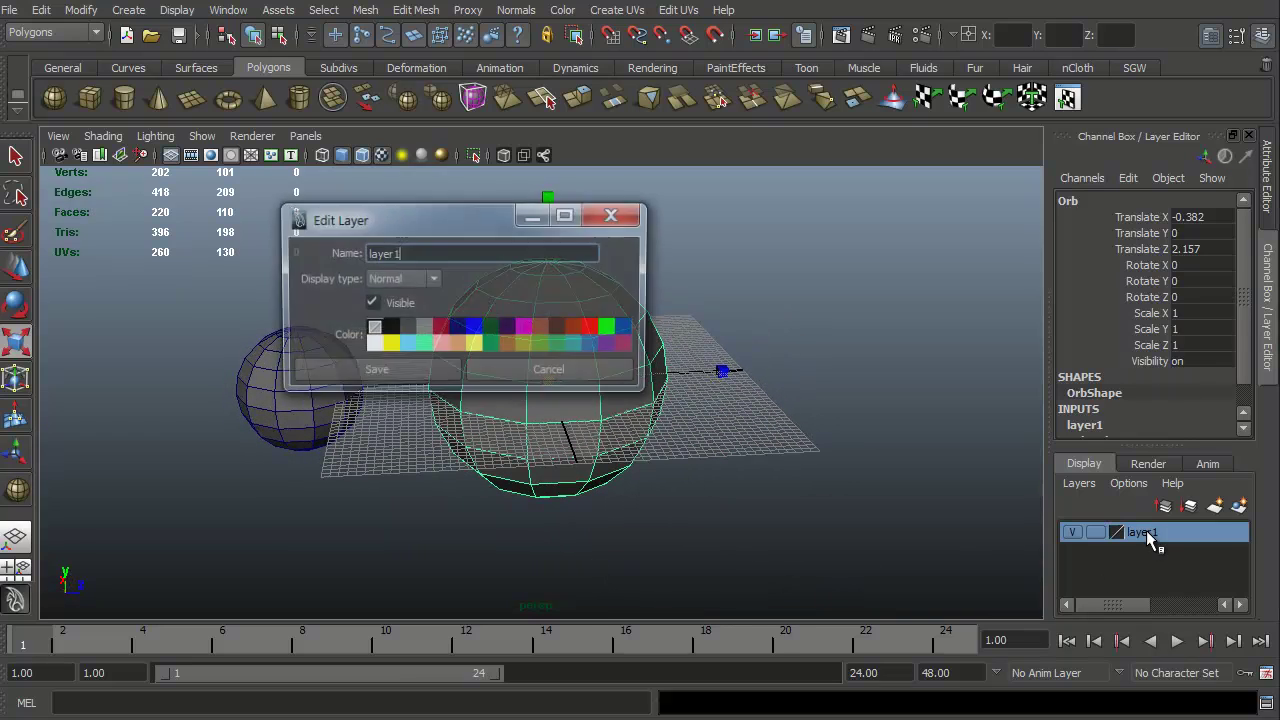
drag(424, 256, 309, 272)
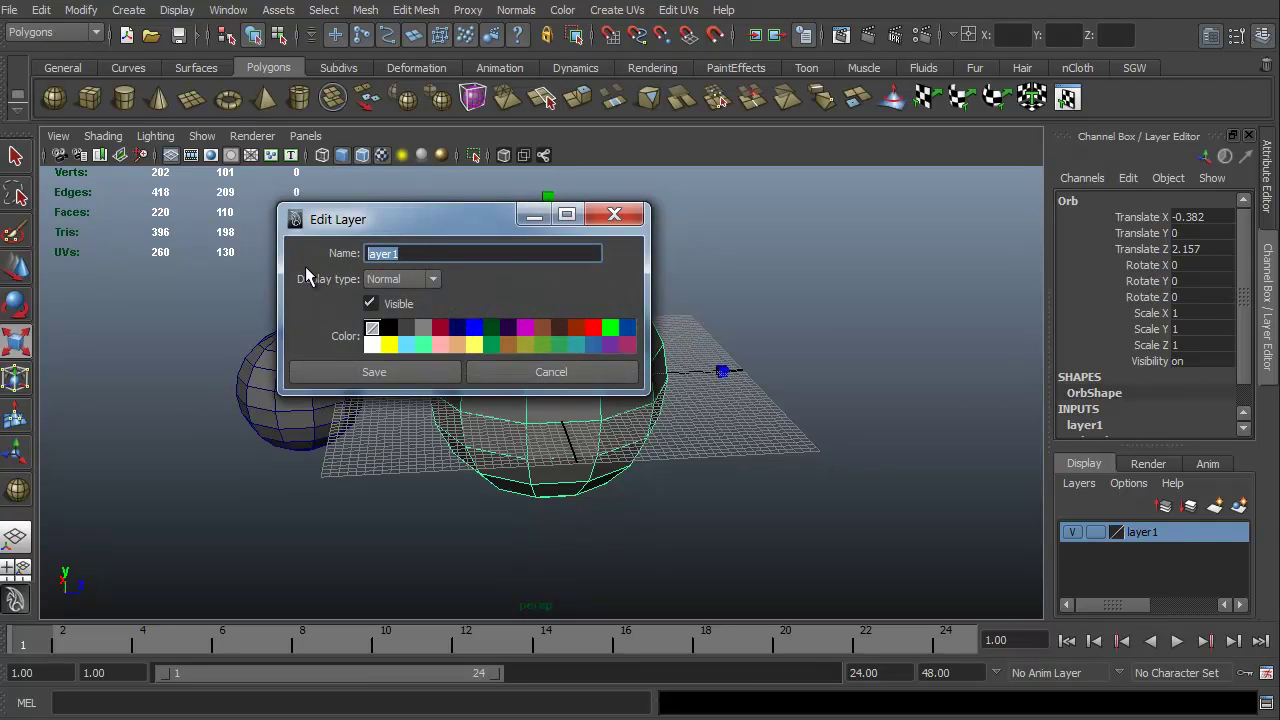
text(Orb Original)
click(380, 377)
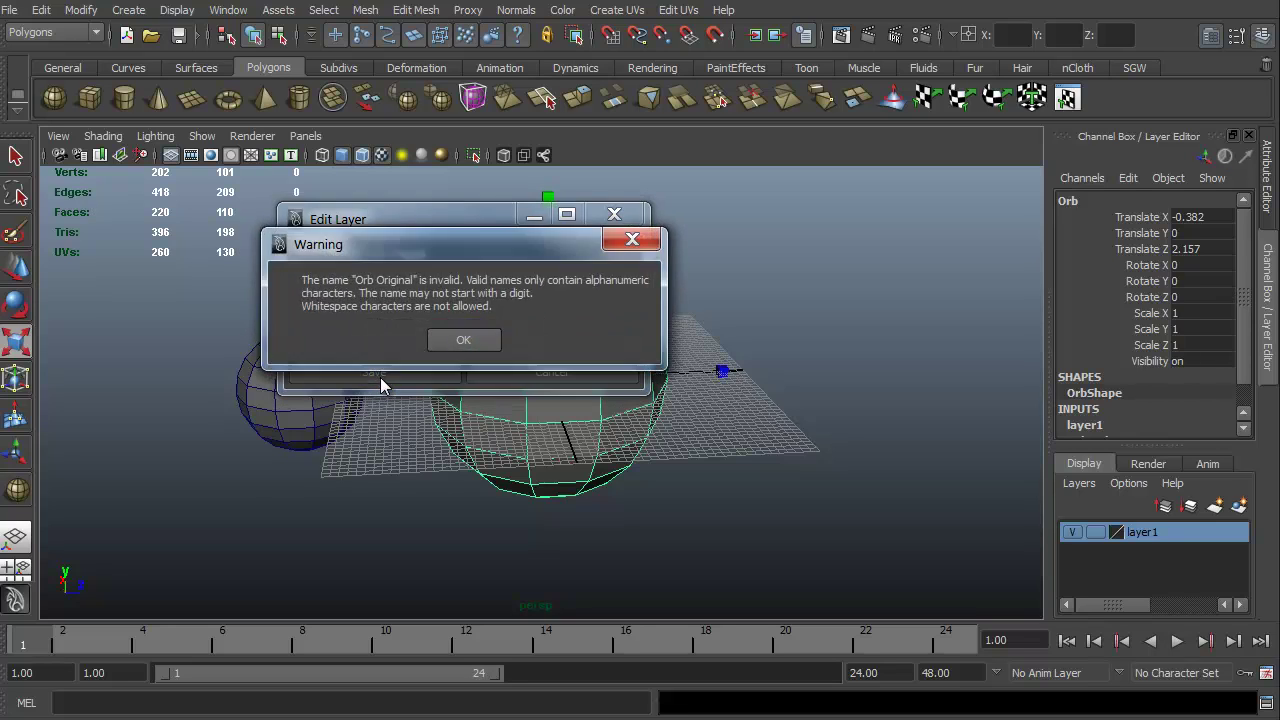
click(449, 340)
drag(435, 254, 392, 256)
key(BackSpace)
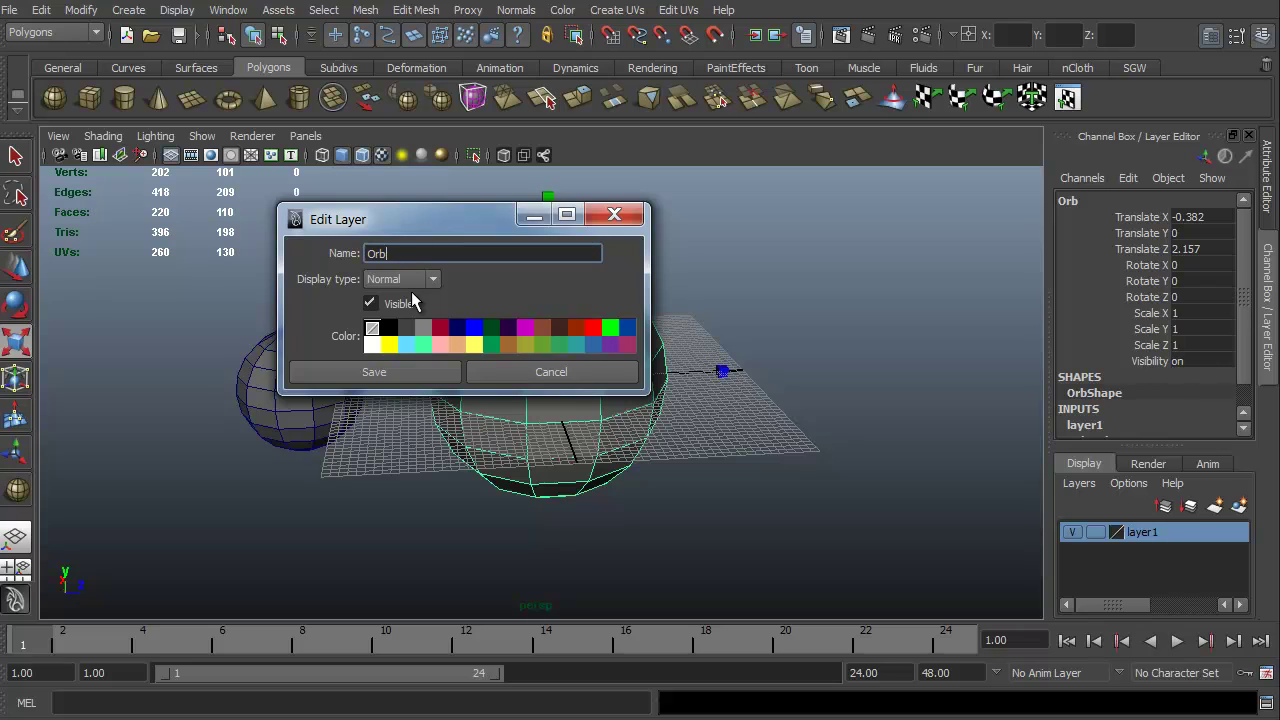
click(407, 370)
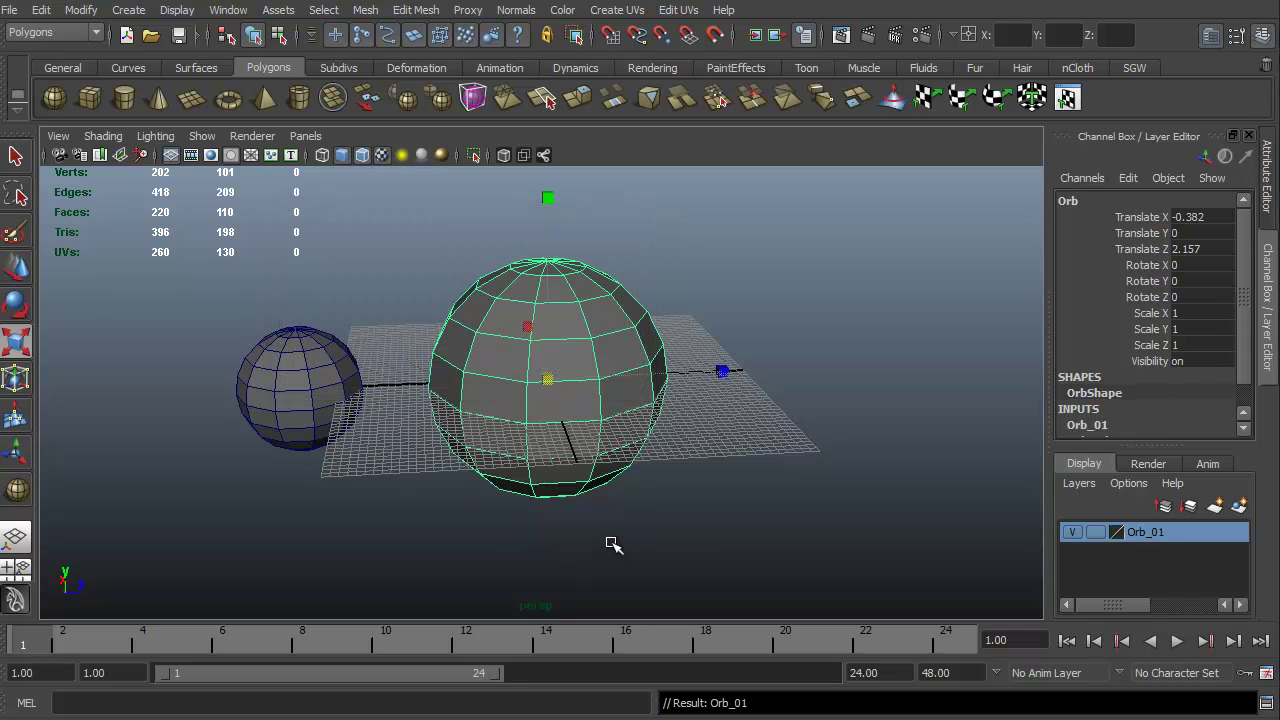
mouse_move(502, 546)
alt+mouse_down()
mouse_move(480, 514)
mouse_move(491, 566)
mouse_move(463, 531)
mouse_move(500, 529)
alt+mouse_up()
click(270, 390)
Step: Create a new empty display layer, layer1, with Create Empty Layer
click(738, 492)
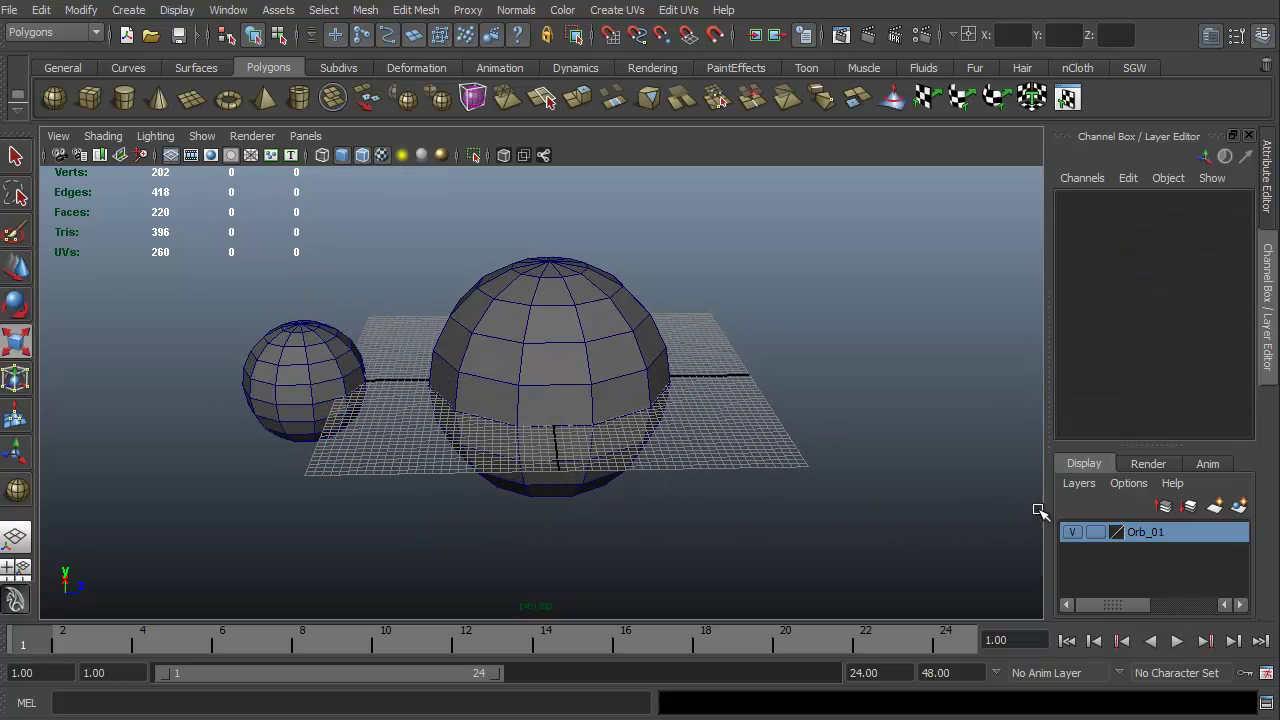
click(317, 370)
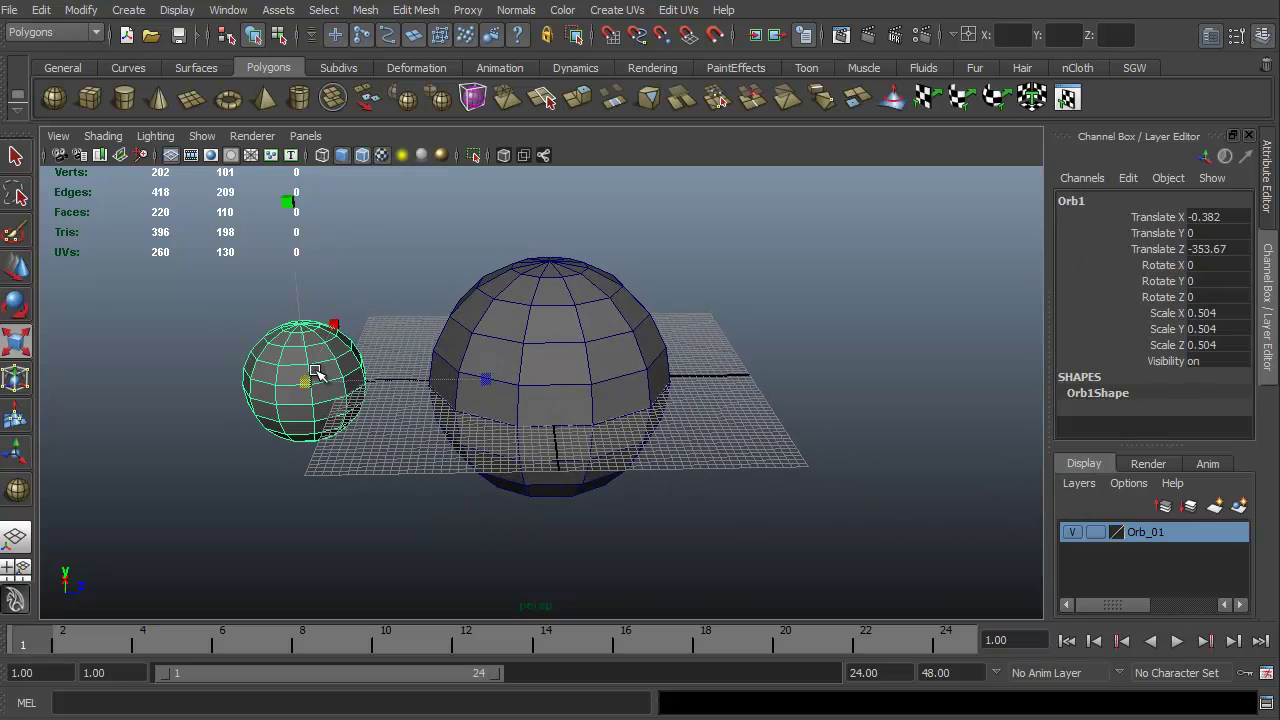
click(1081, 485)
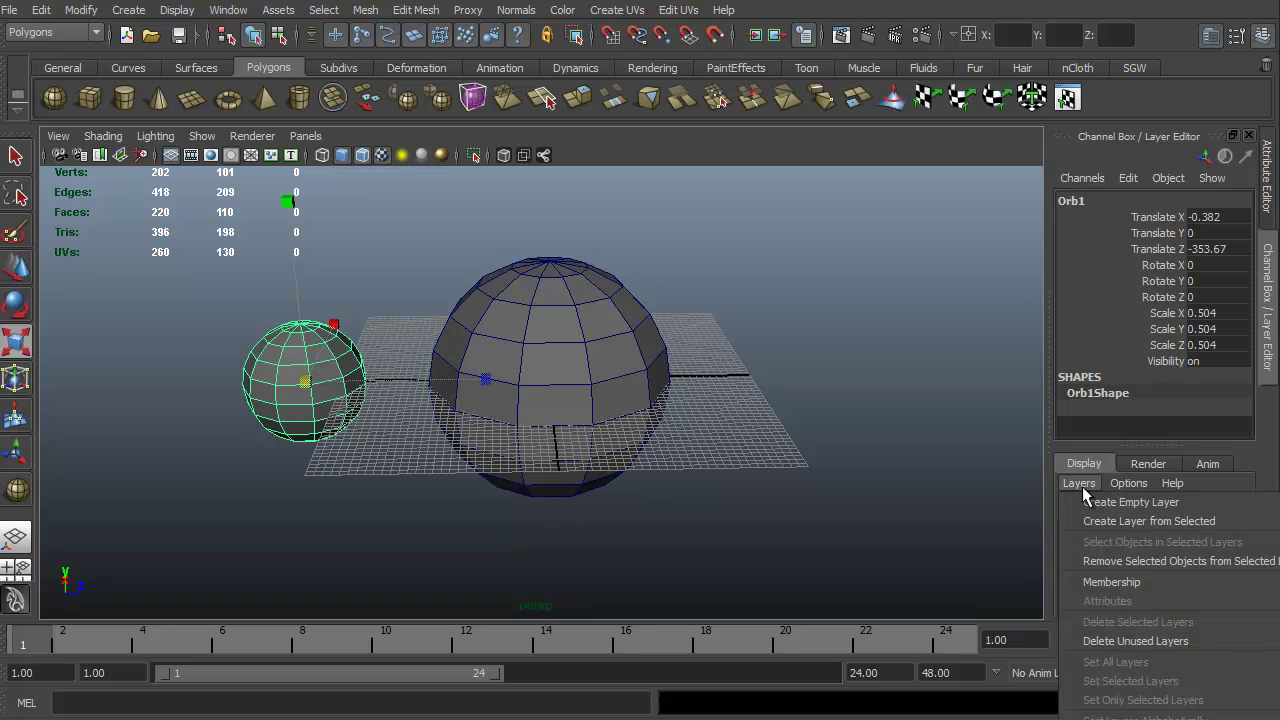
click(1160, 503)
Step: Turn off Orb_01's visibility so the large sphere disappears
click(908, 556)
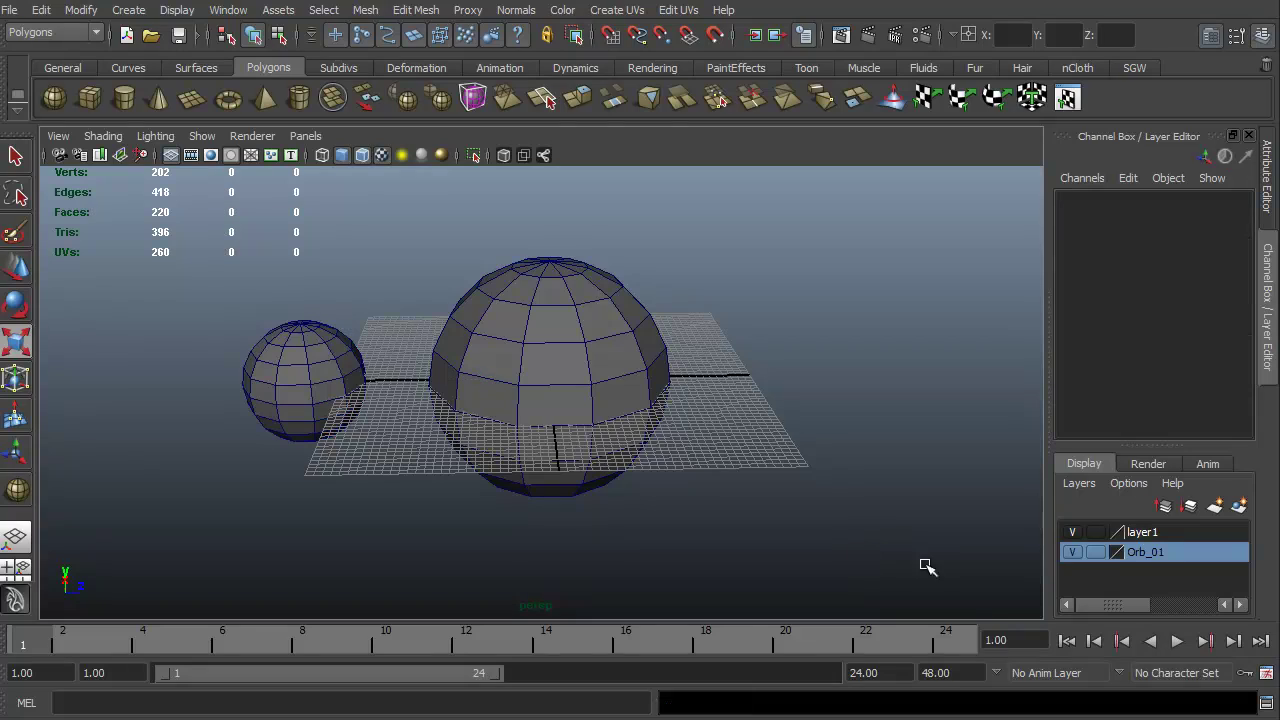
click(1143, 534)
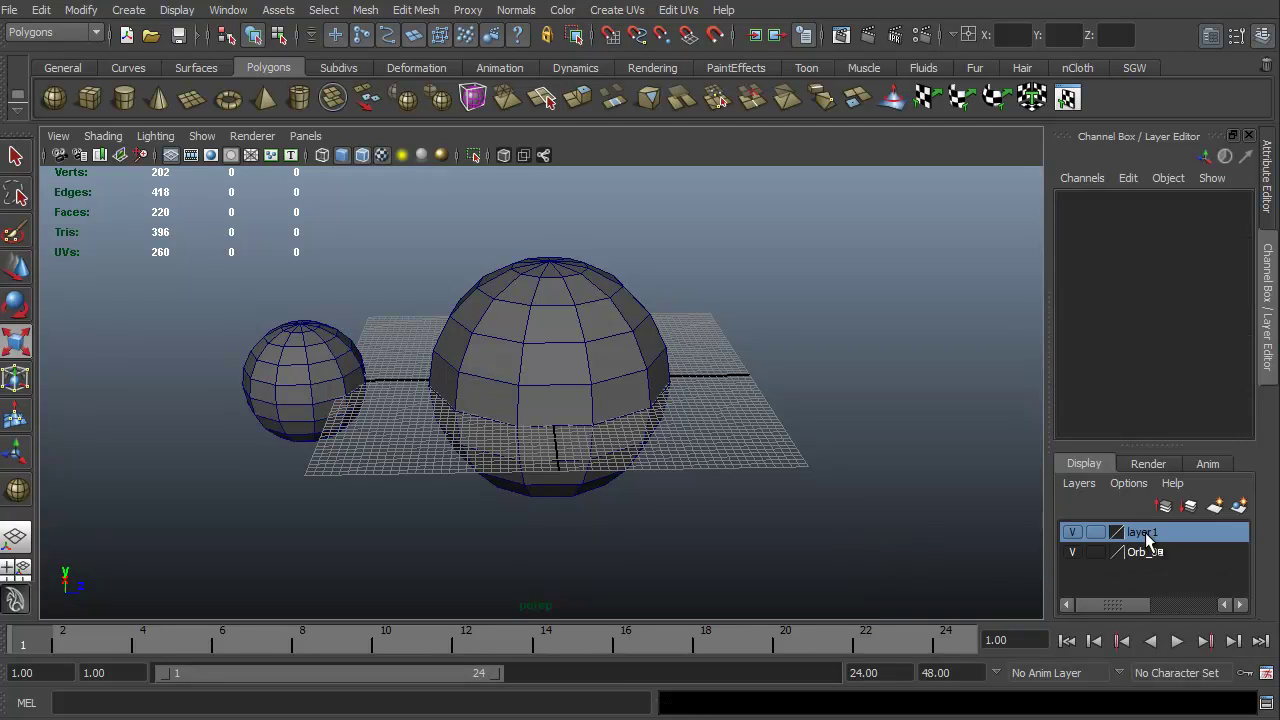
click(1143, 556)
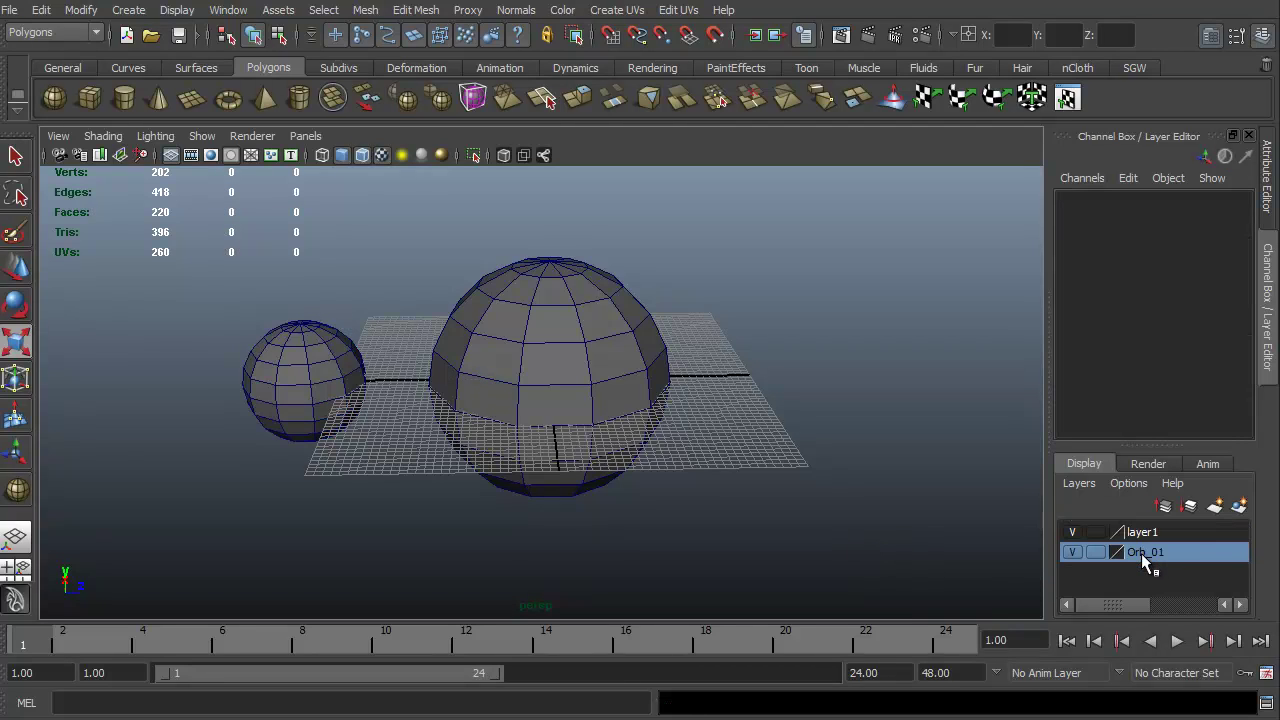
click(1072, 553)
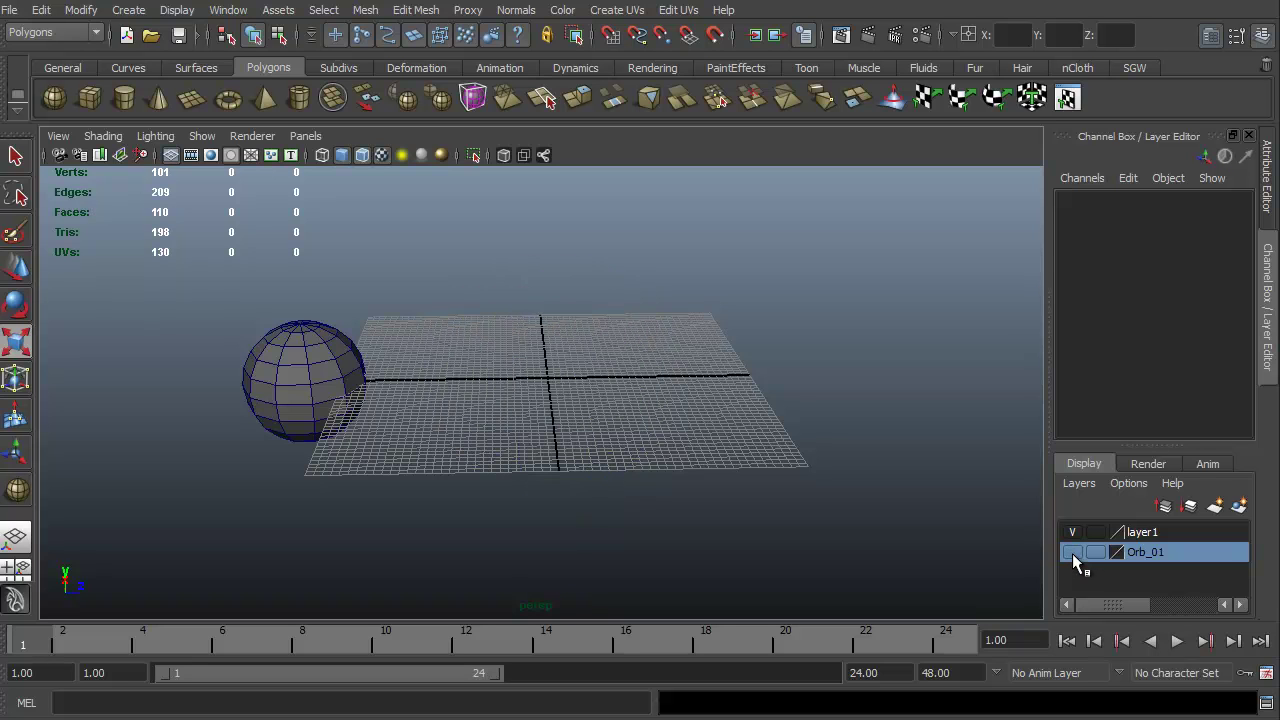
mouse_move(606, 551)
alt+mouse_down()
mouse_move(587, 487)
mouse_move(606, 571)
mouse_move(605, 482)
mouse_move(616, 561)
mouse_move(609, 551)
alt+mouse_up()
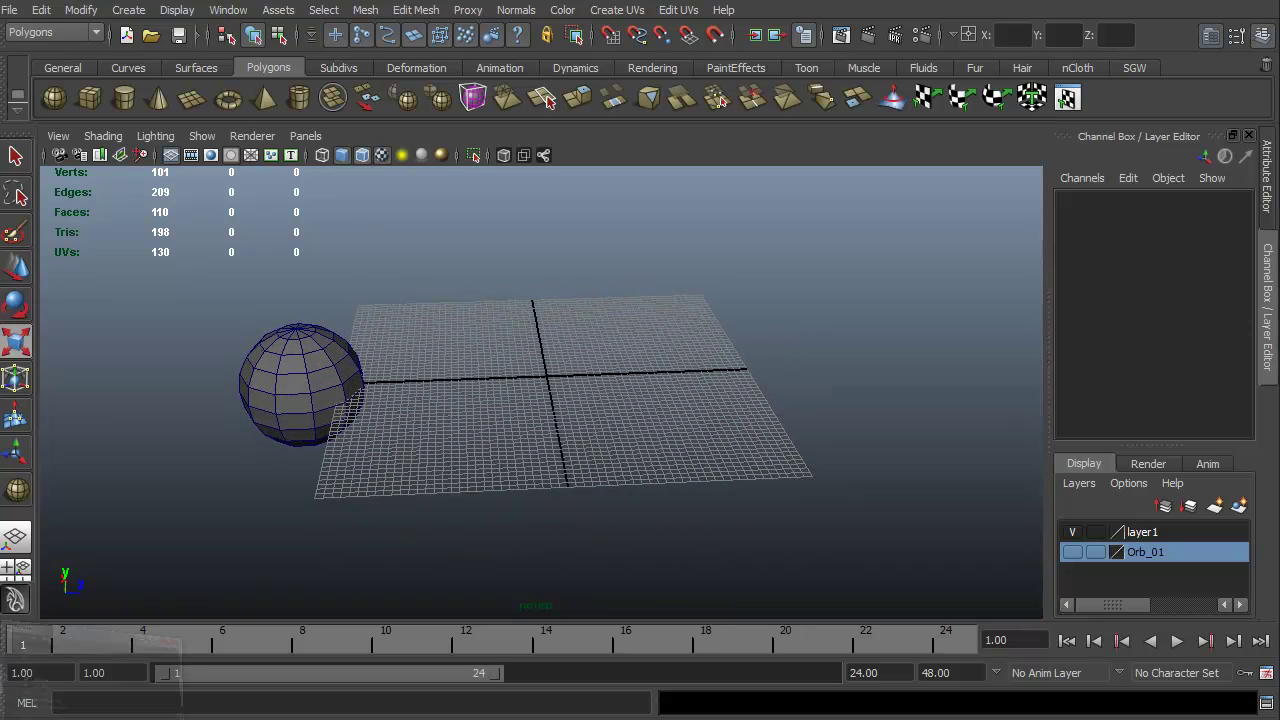
Step: Select the hidden sphere Orb from the Outliner, then close the Outliner
key(shift+o)
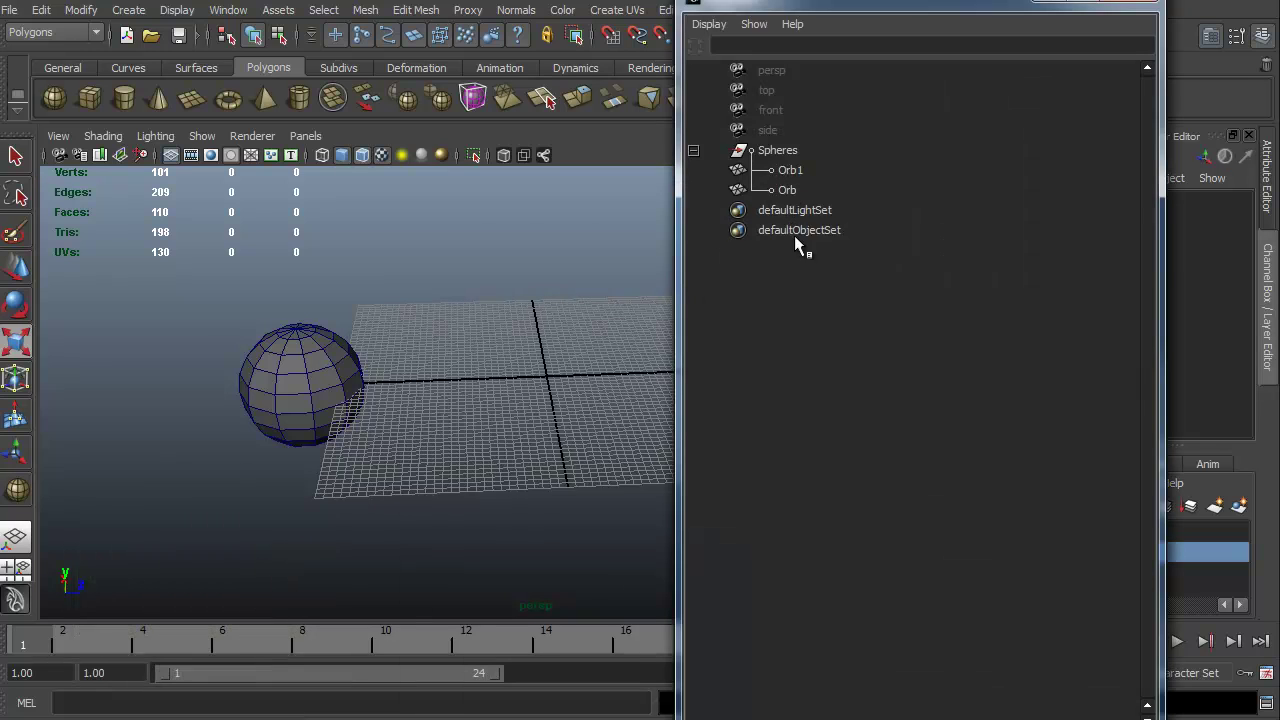
click(787, 171)
click(787, 190)
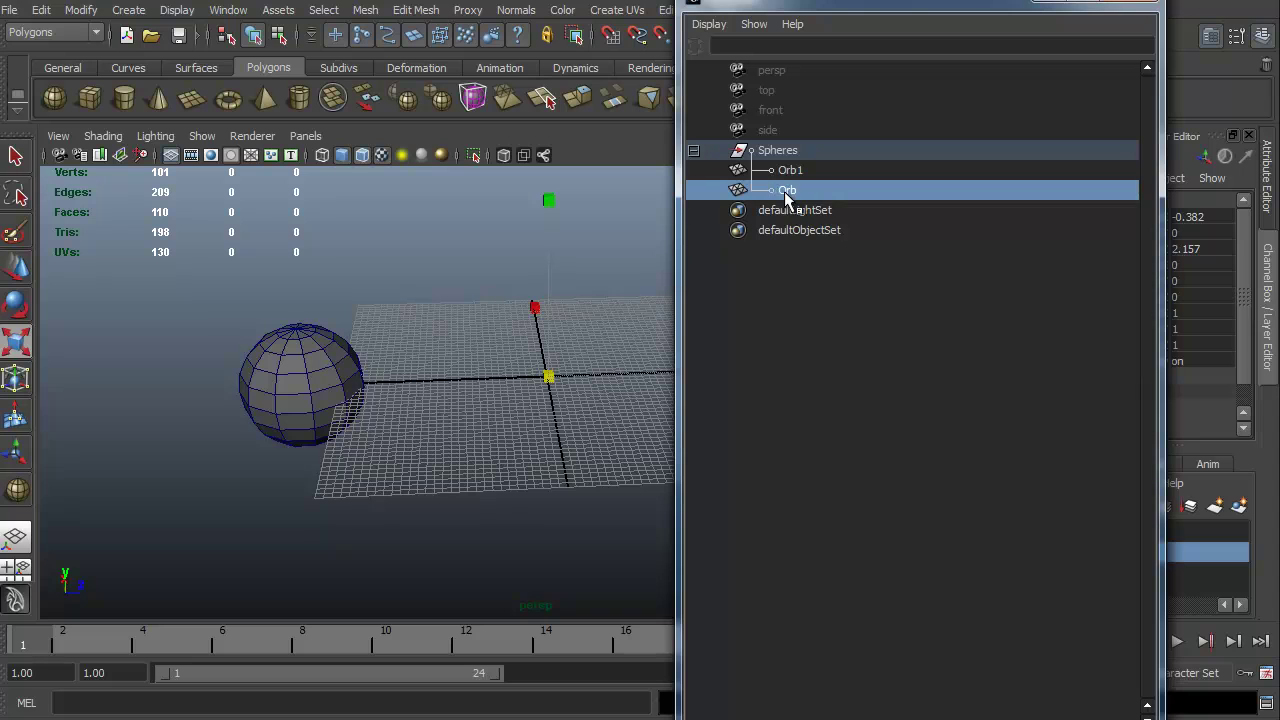
click(1060, 6)
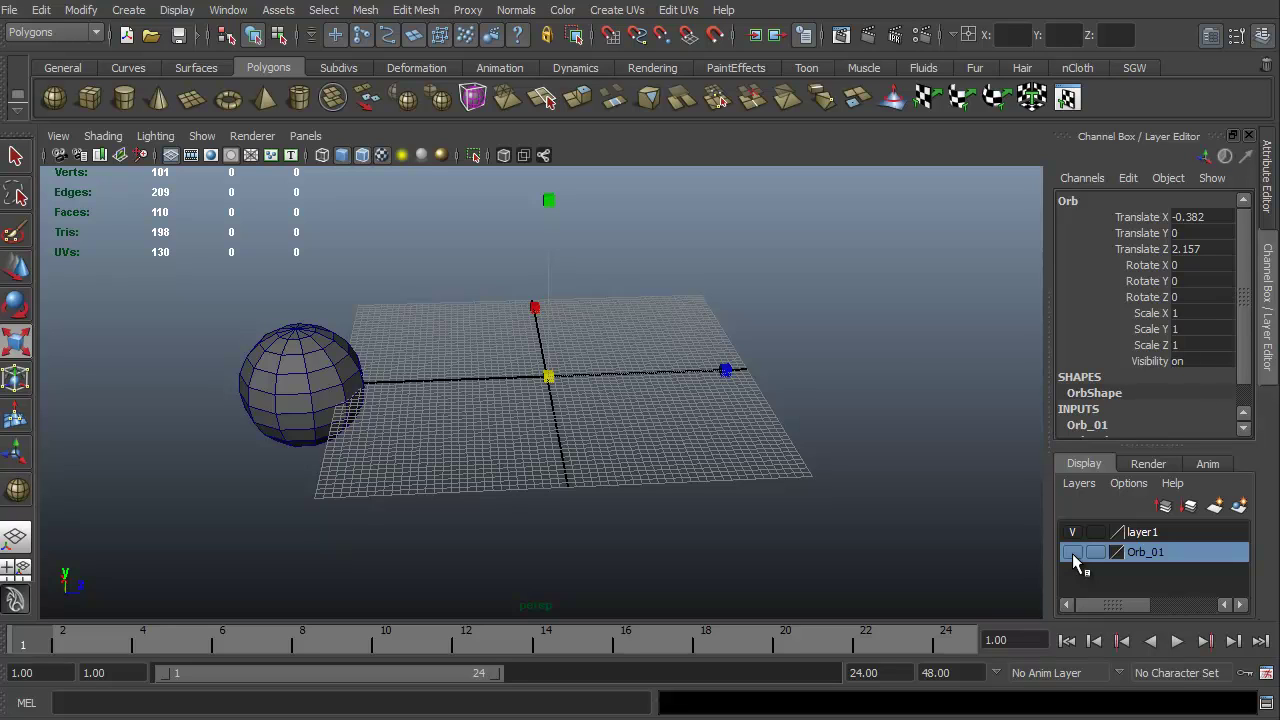
Step: Make Orb_01 visible again and rename layer1 to Orb_02
click(1073, 553)
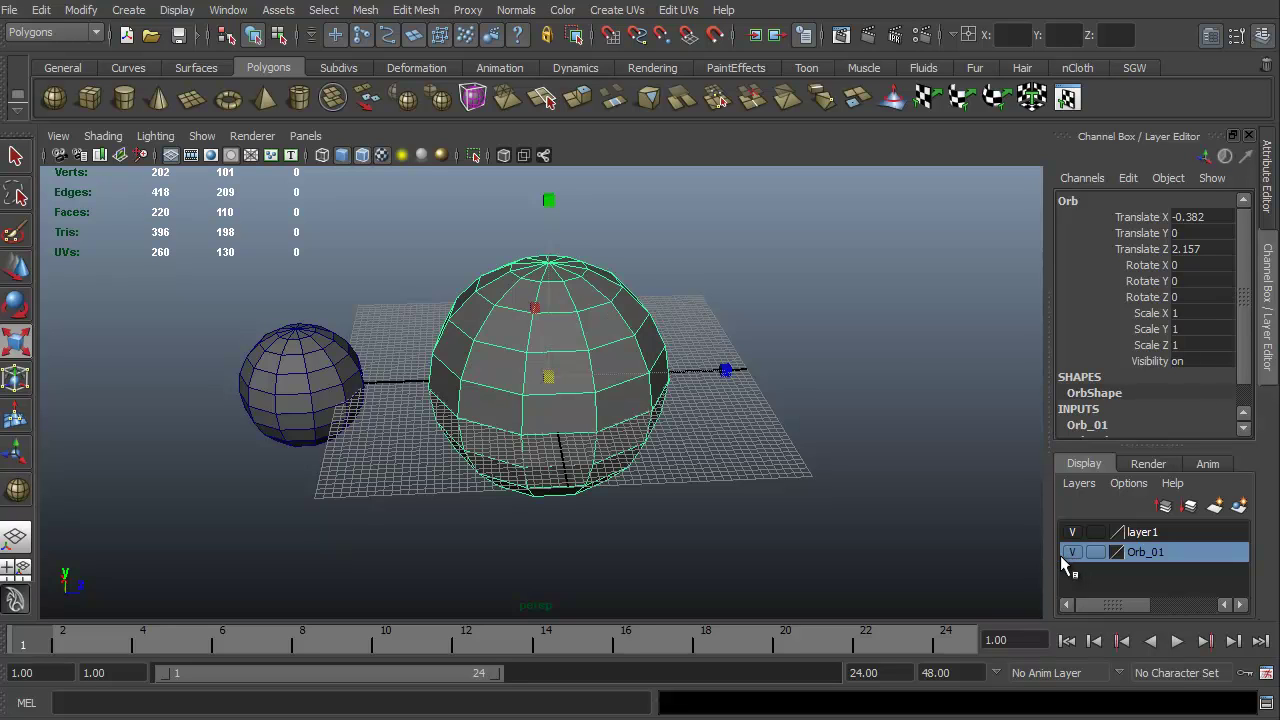
alt+drag(549, 551, 471, 563)
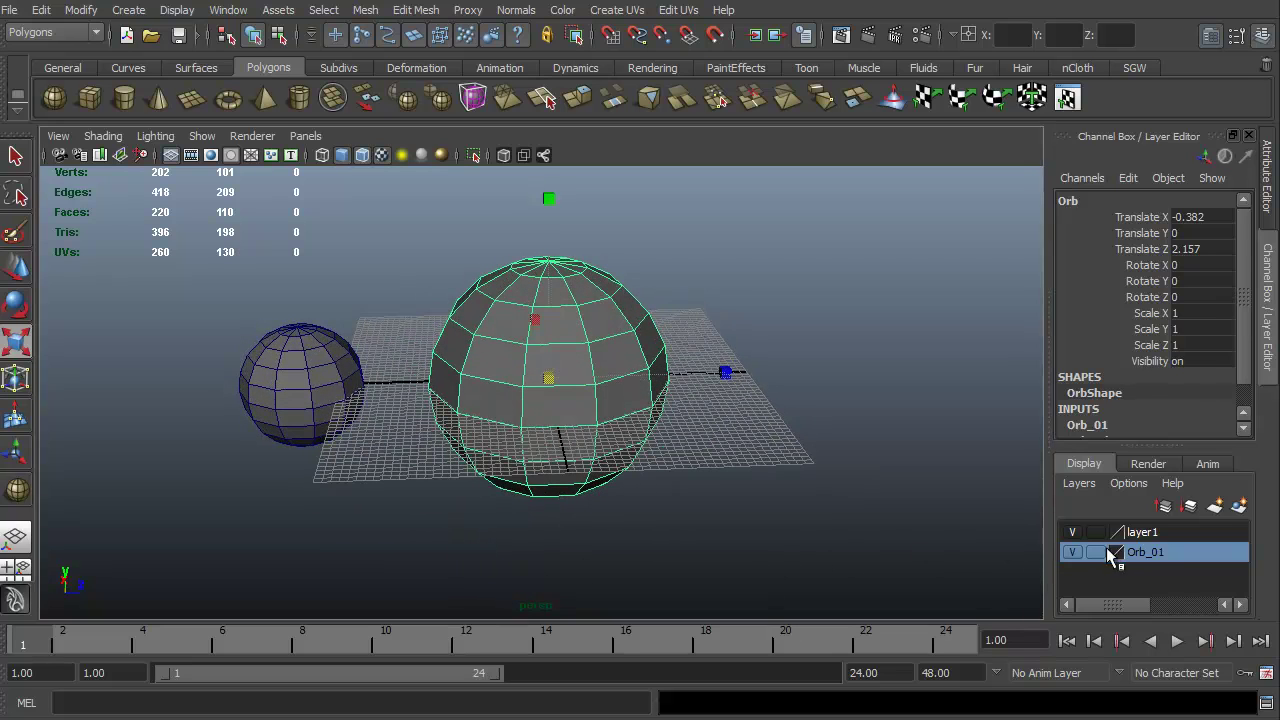
click(1148, 538)
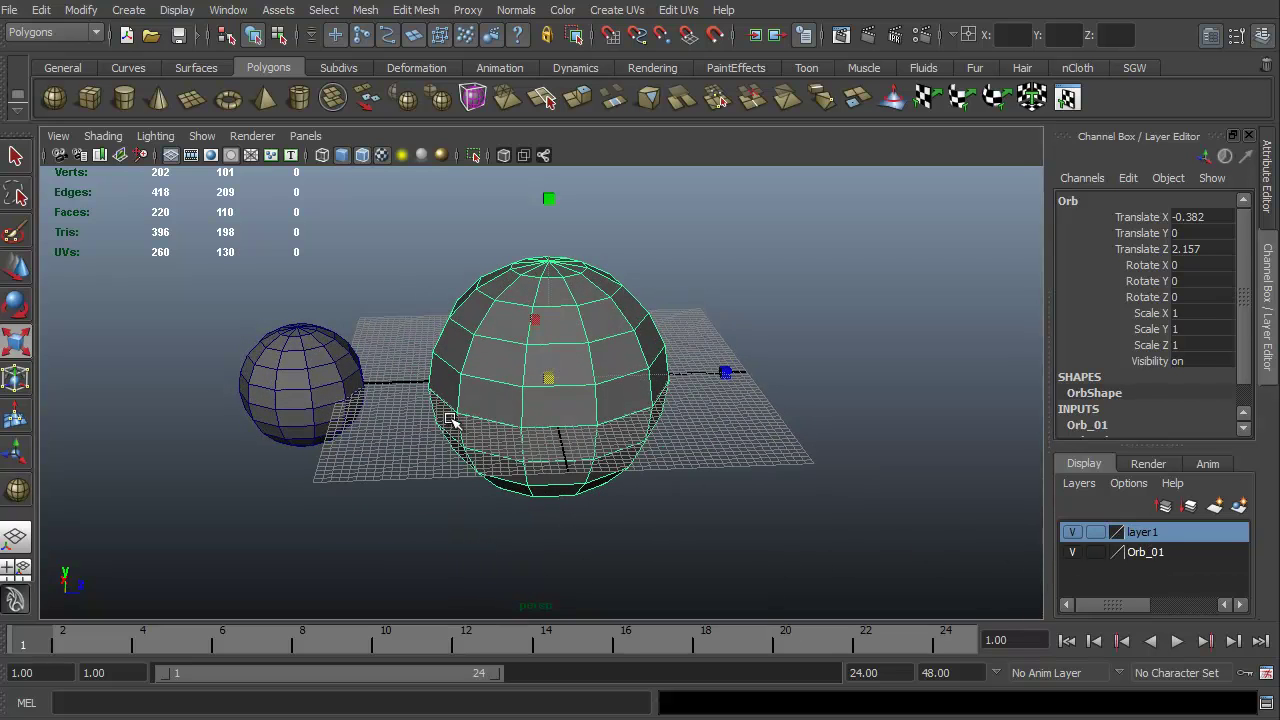
click(386, 508)
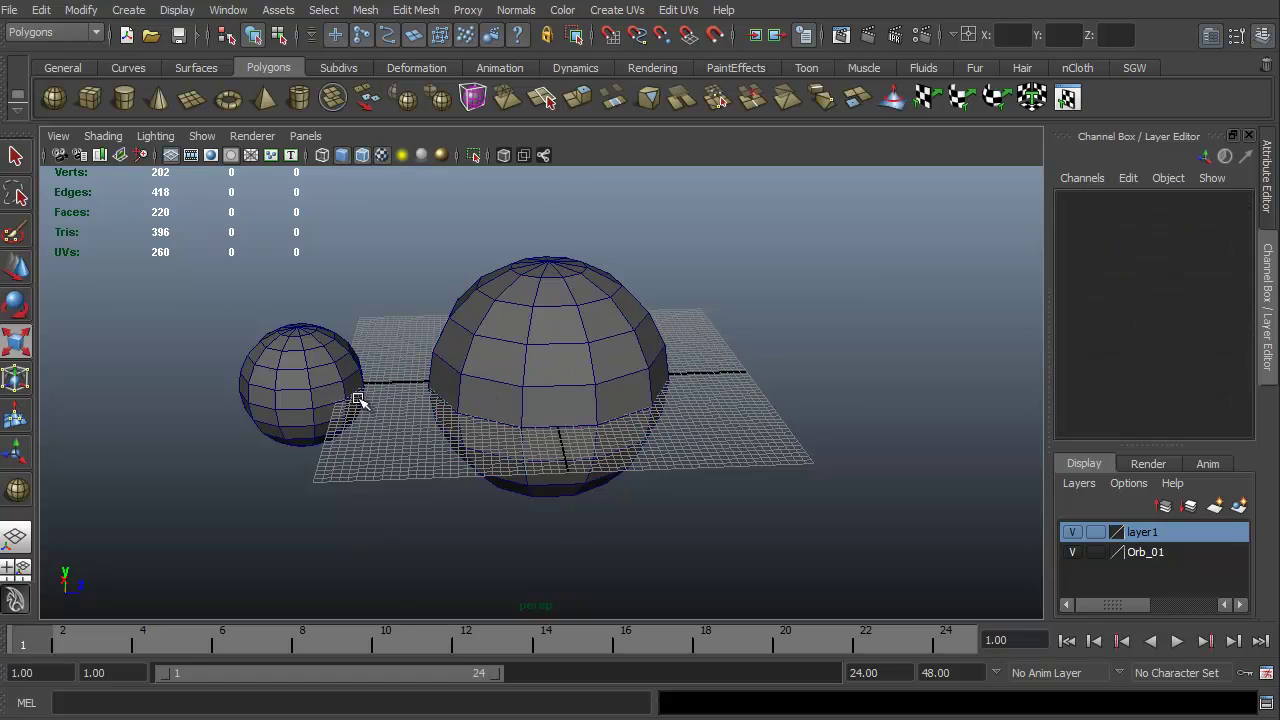
double_click(1153, 537)
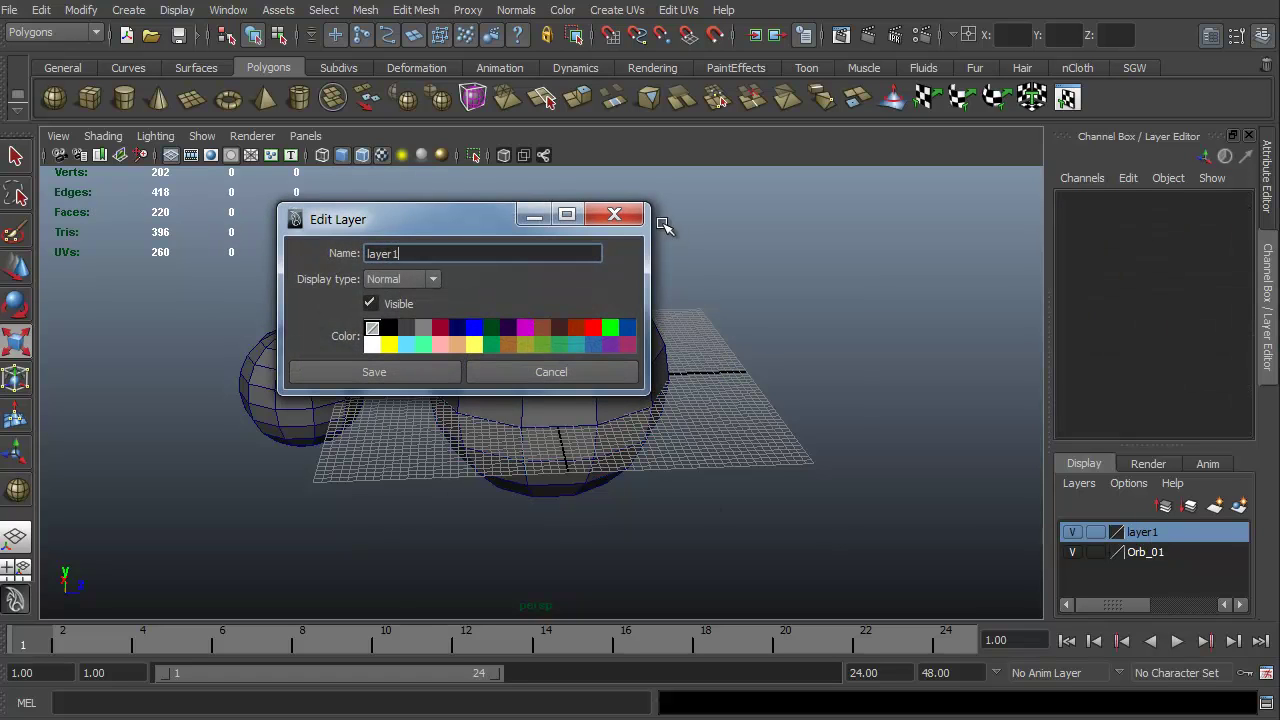
click(610, 216)
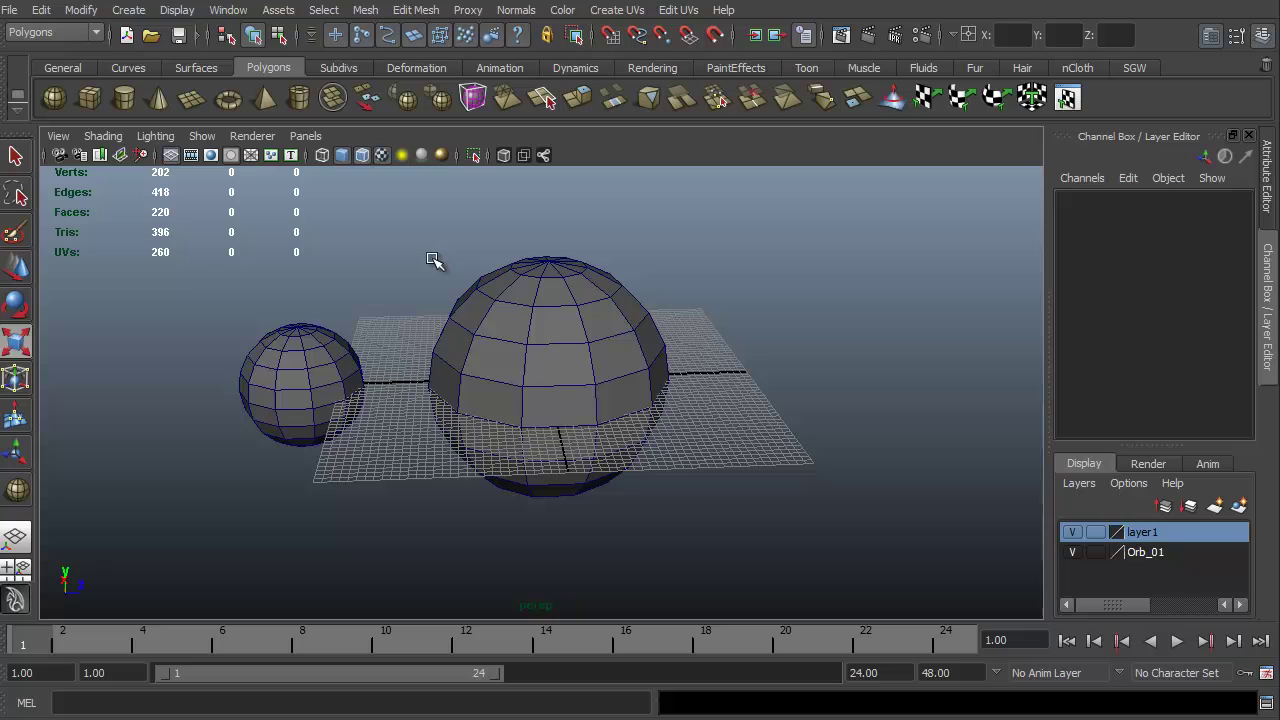
double_click(1140, 534)
drag(426, 253, 308, 255)
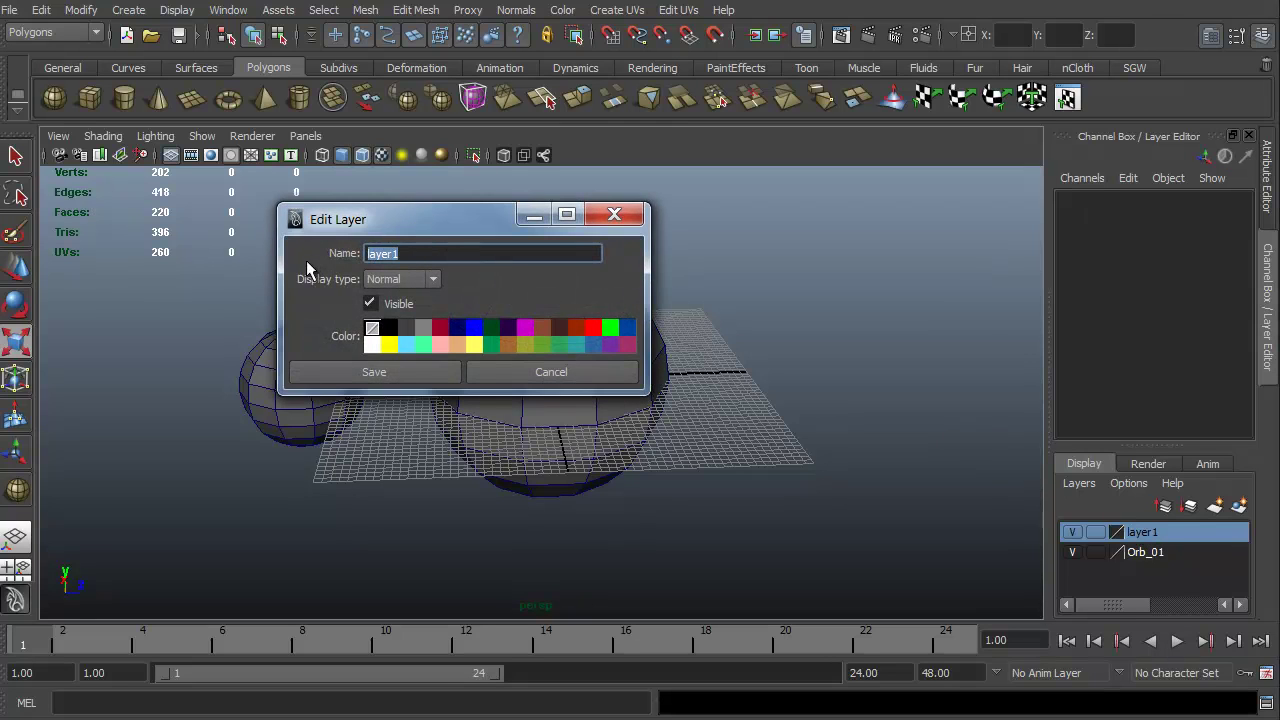
text(Orb_02)
click(374, 371)
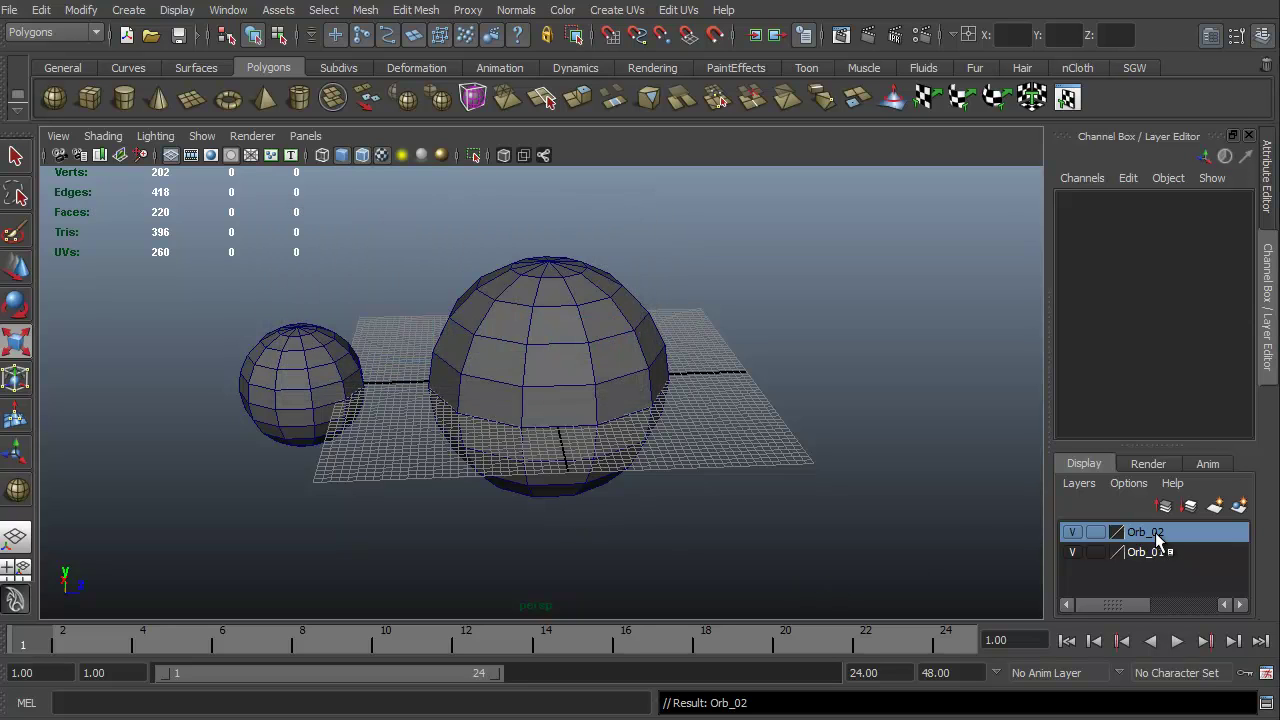
Step: Add the small sphere Orb1 to the Orb_02 layer with Add Selected Objects
click(340, 412)
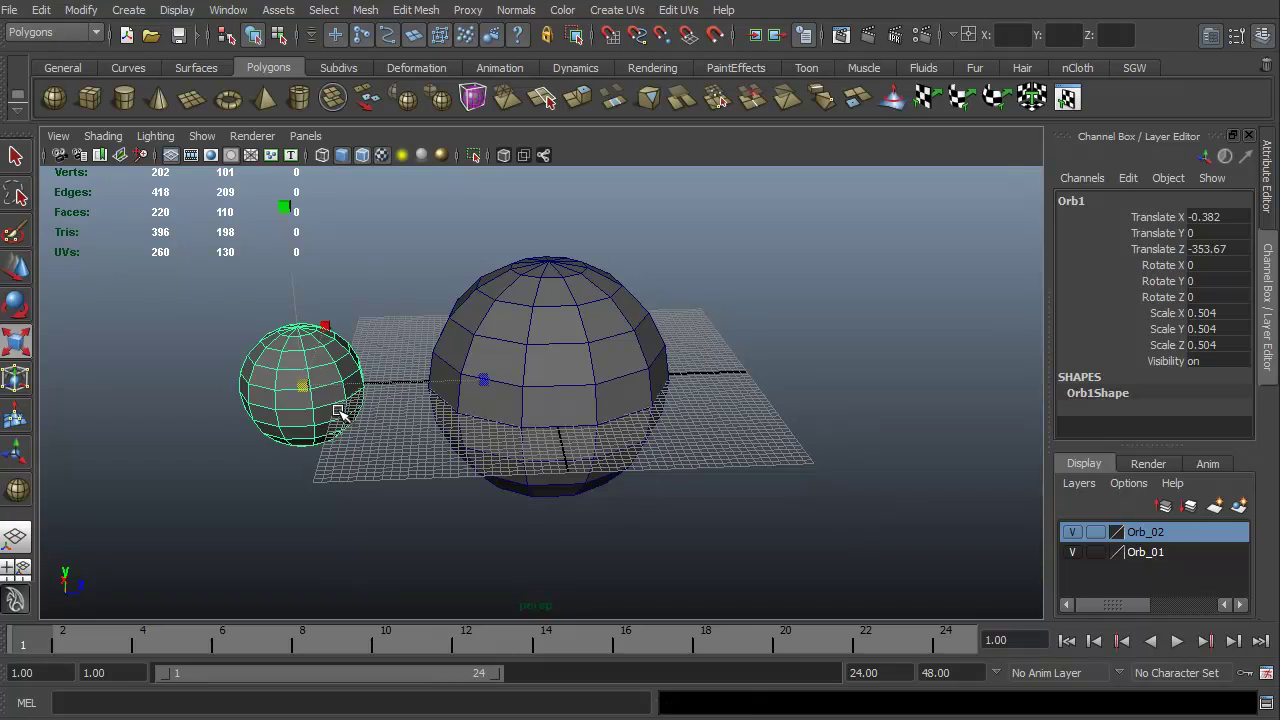
right_click(1158, 543)
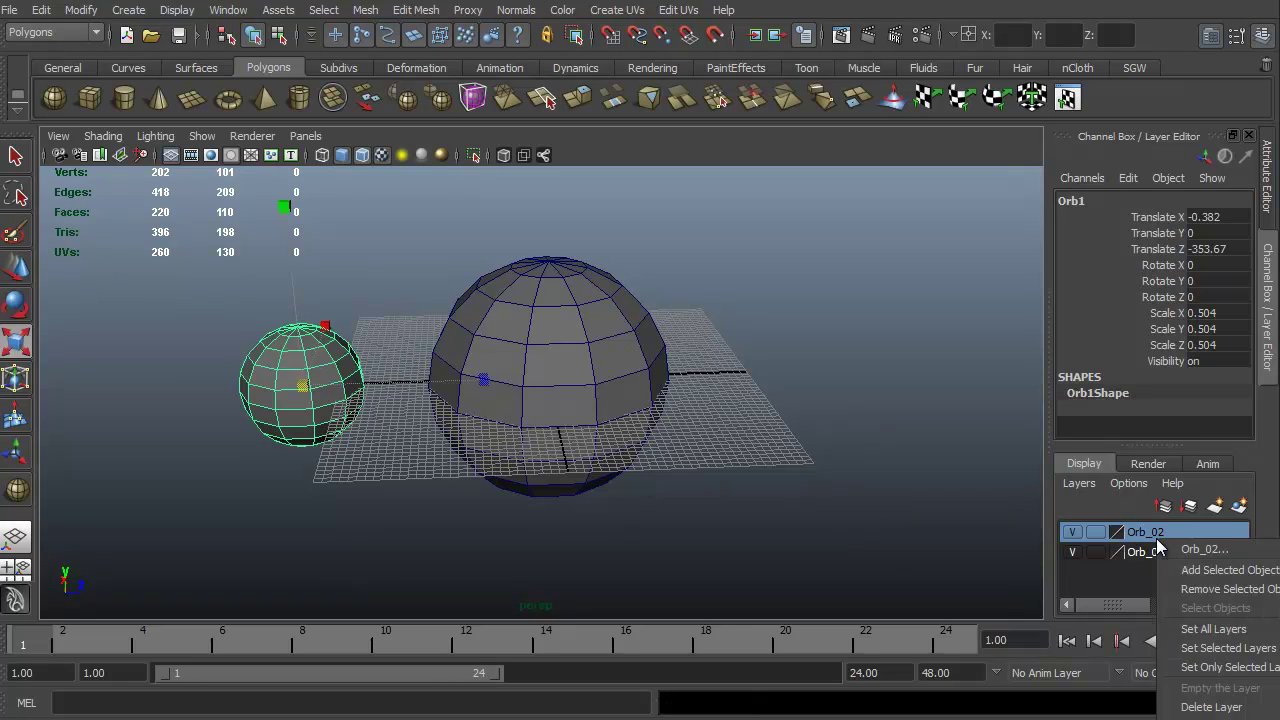
click(1236, 570)
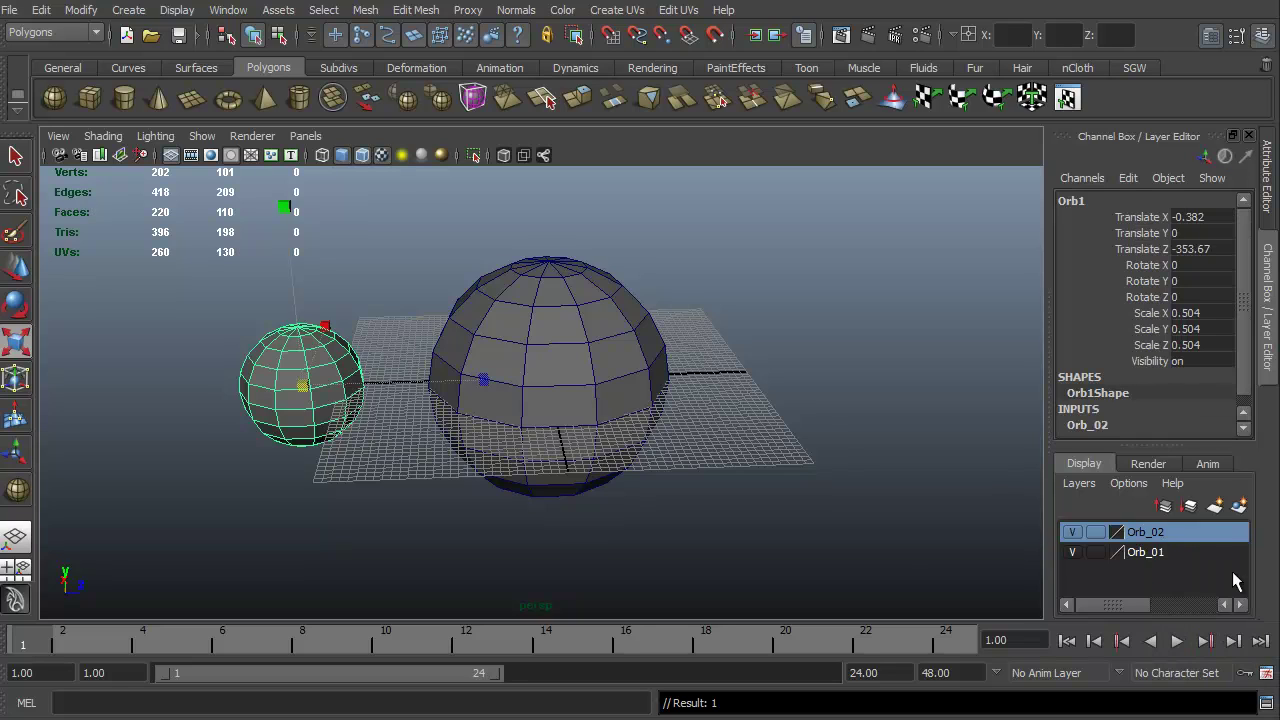
click(533, 549)
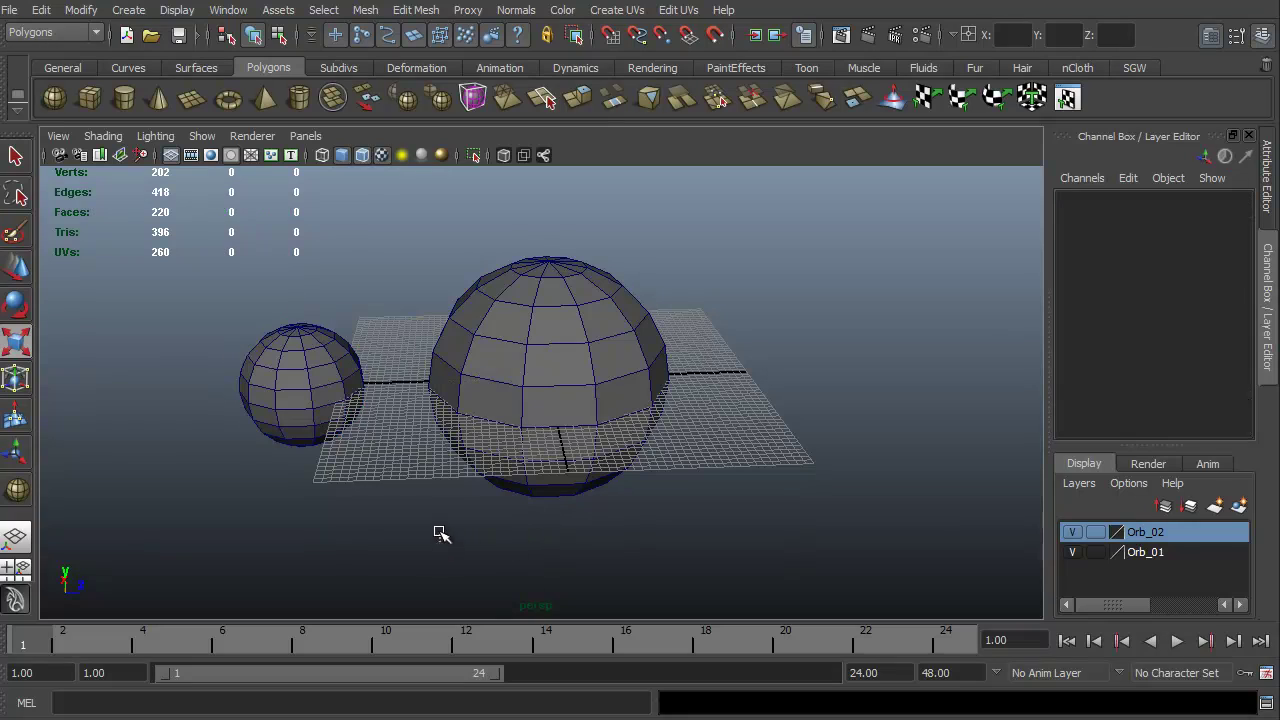
Step: Hide and show both layers' spheres using their visibility toggles, ending with both visible
alt+drag(443, 537, 462, 506)
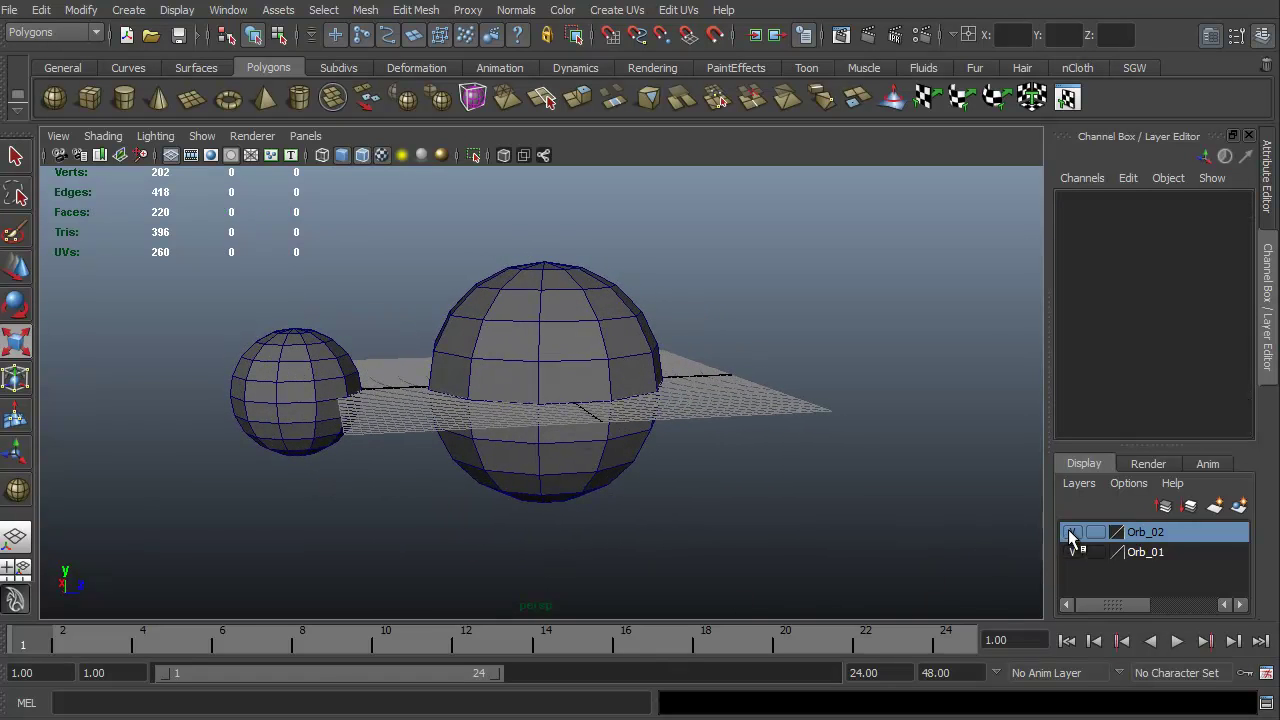
drag(1072, 534, 1077, 563)
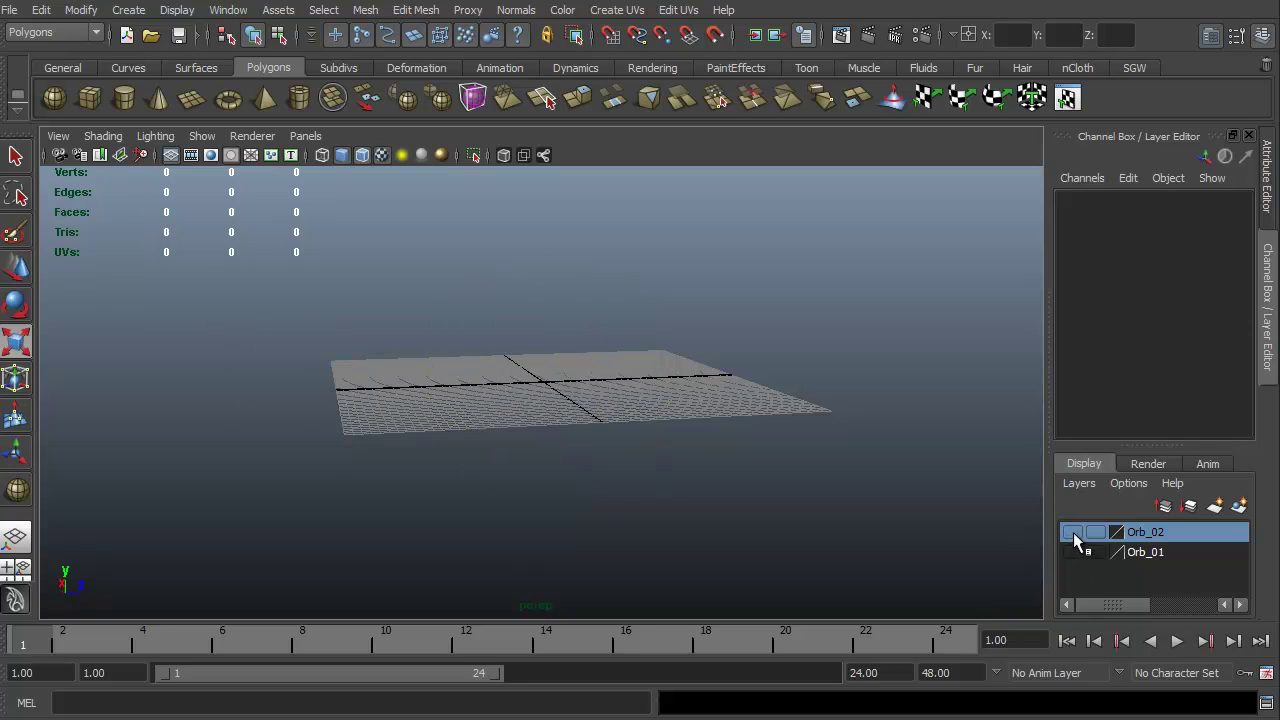
click(1073, 533)
click(1074, 553)
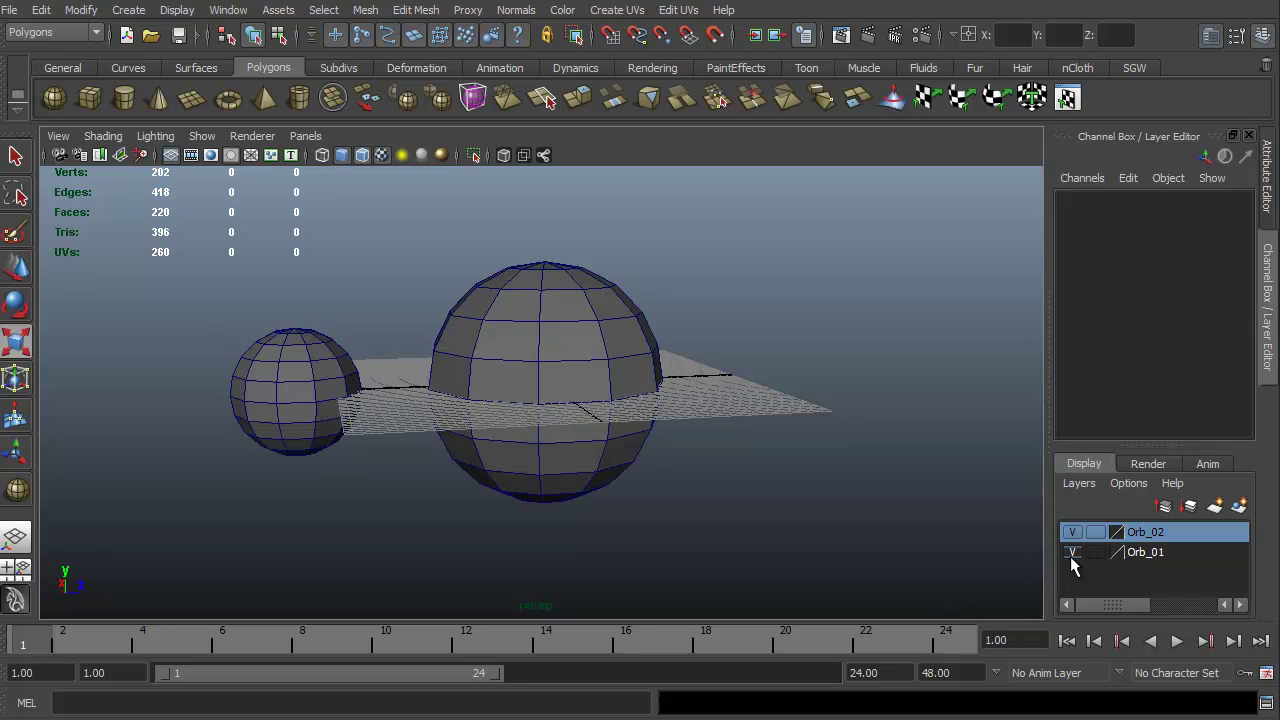
click(1071, 534)
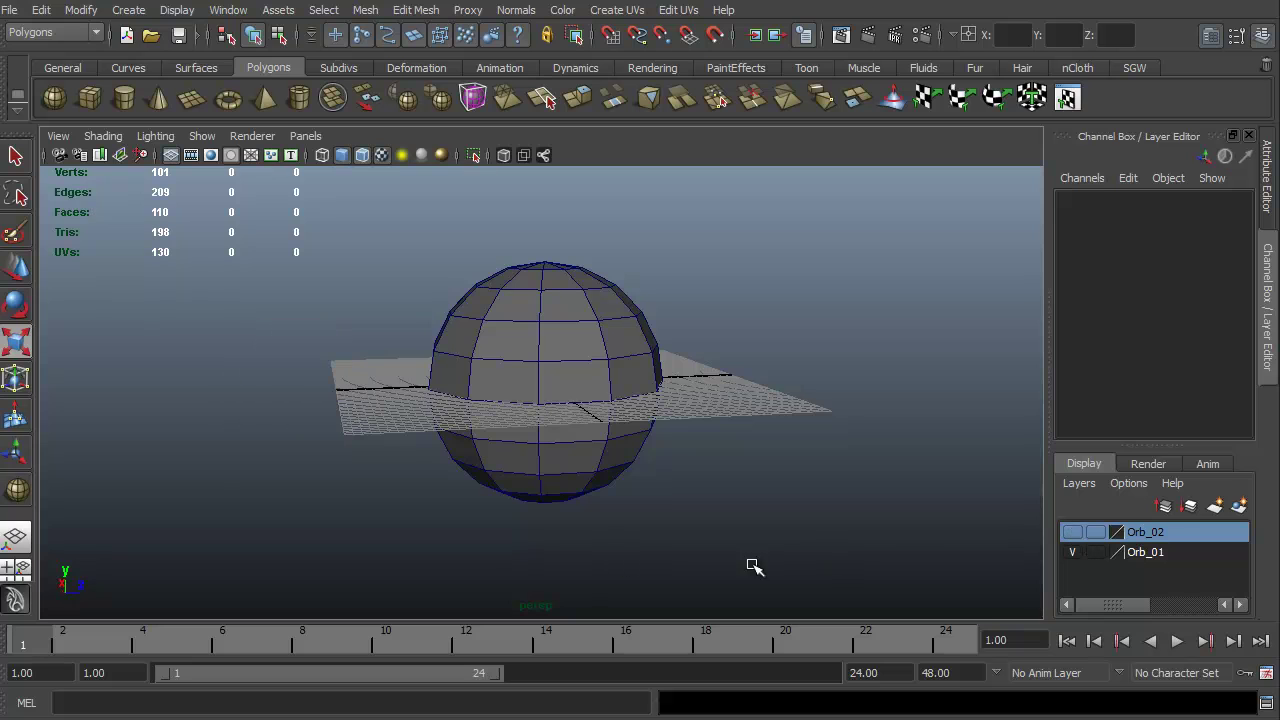
click(1072, 533)
alt+drag(919, 553, 590, 579)
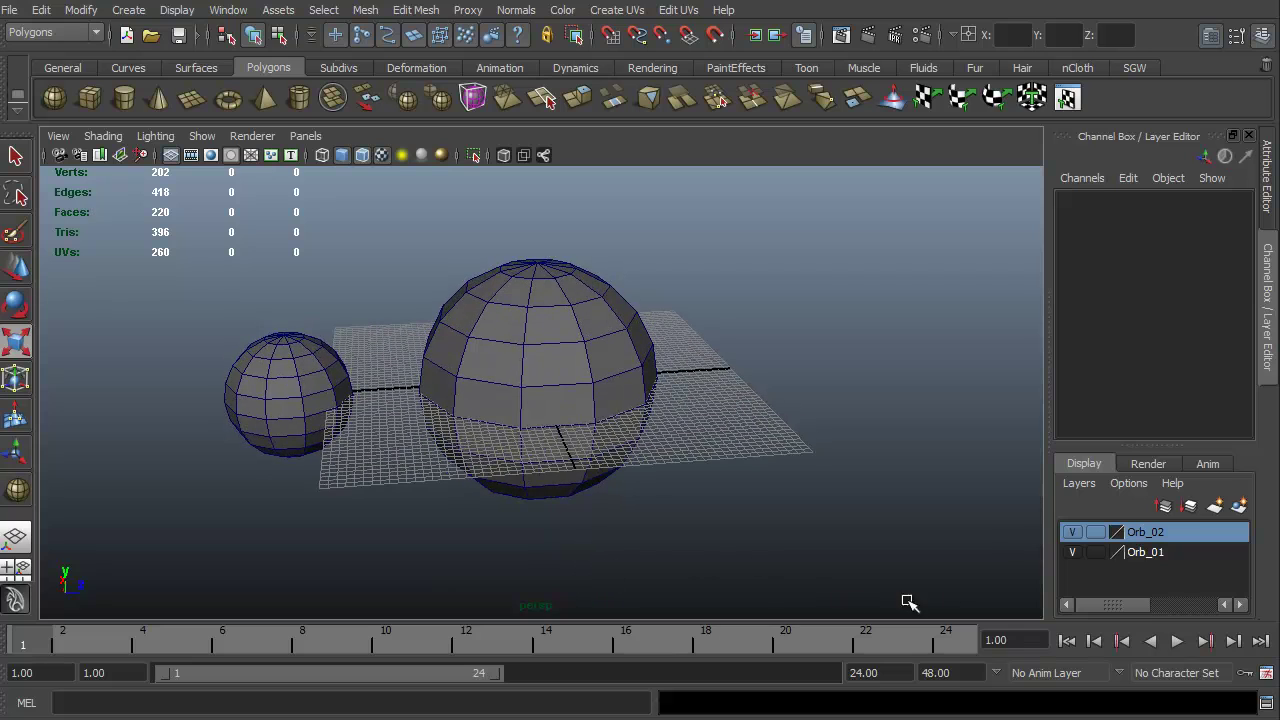
Step: Cycle Orb_01's display type through template and reference, ending on template
click(569, 422)
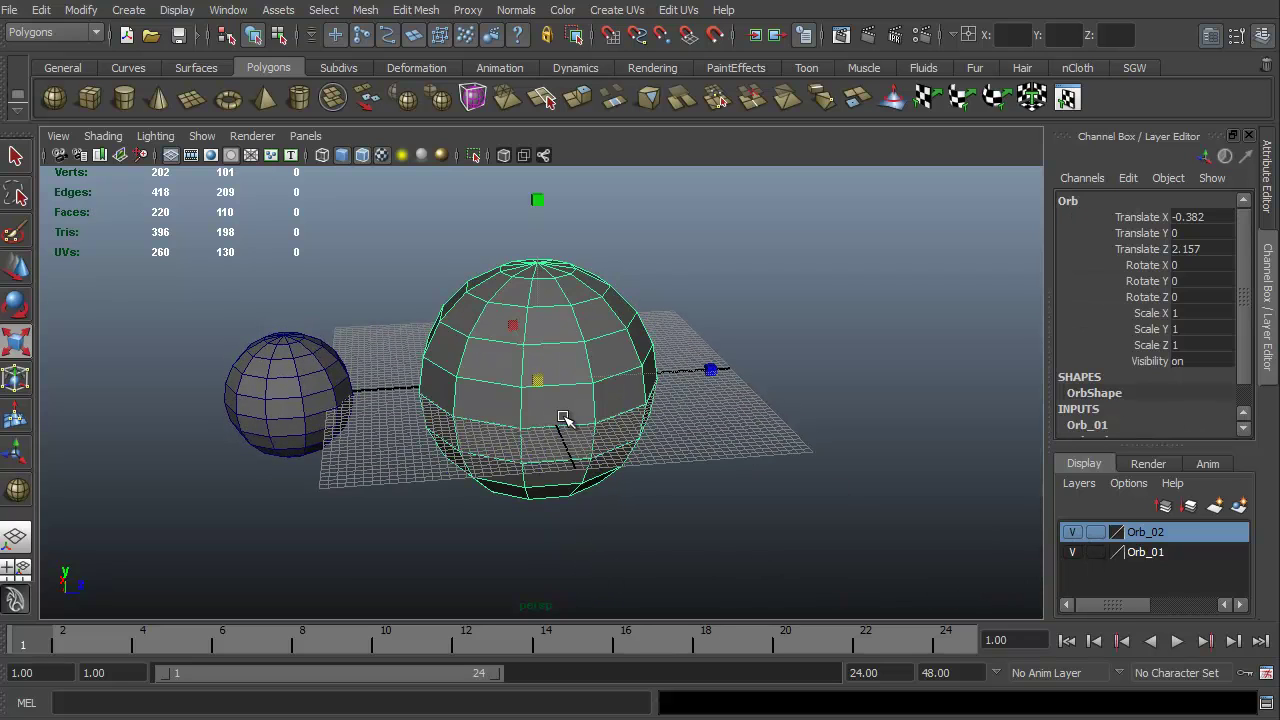
alt+drag(711, 592, 708, 590)
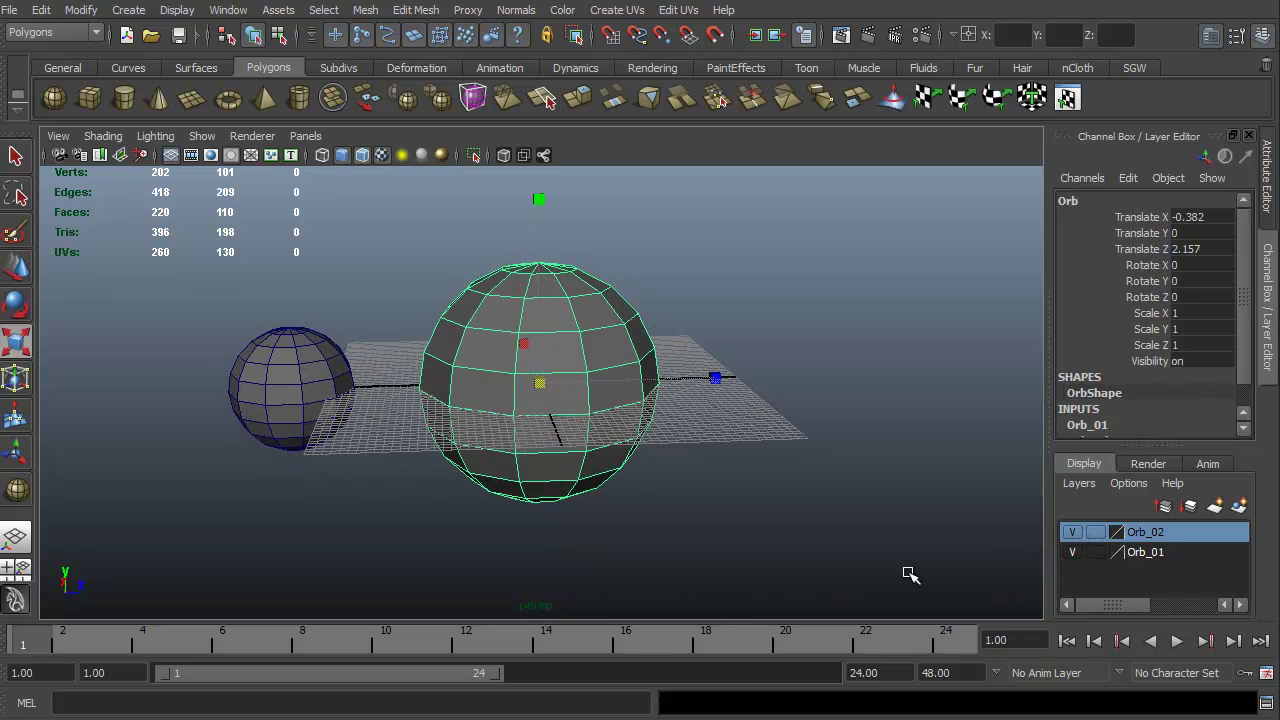
click(1144, 553)
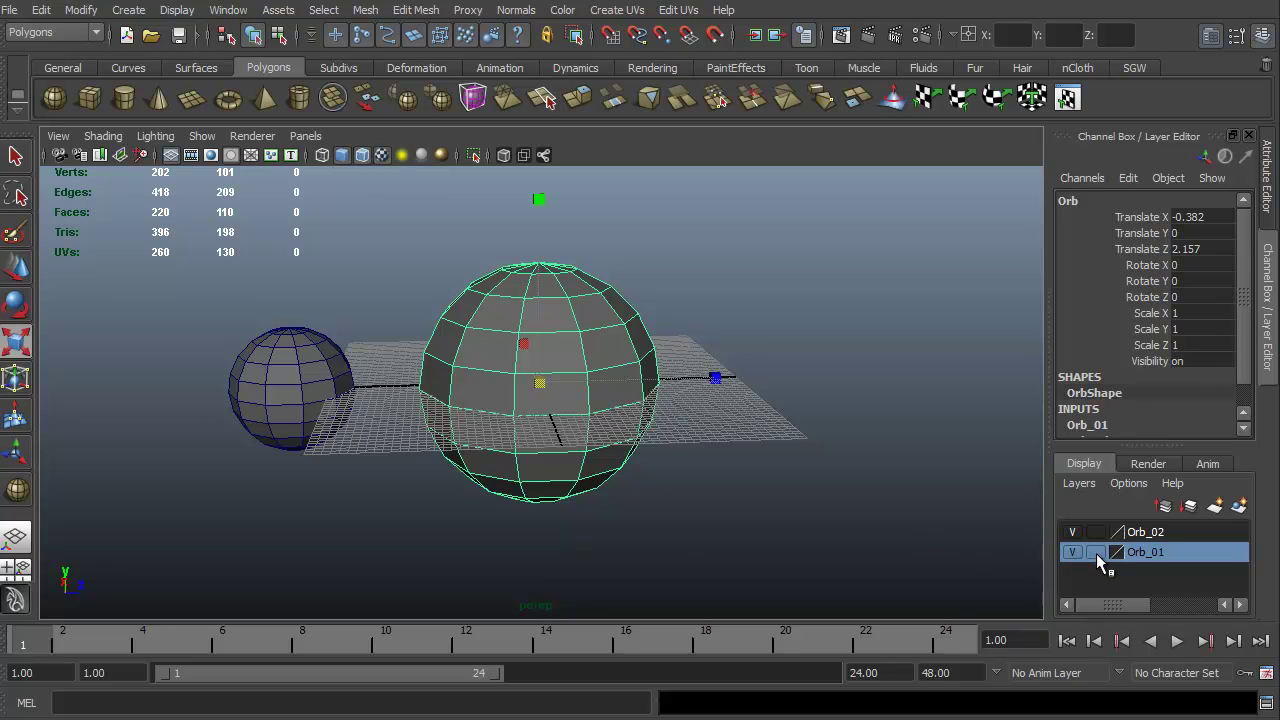
click(1096, 553)
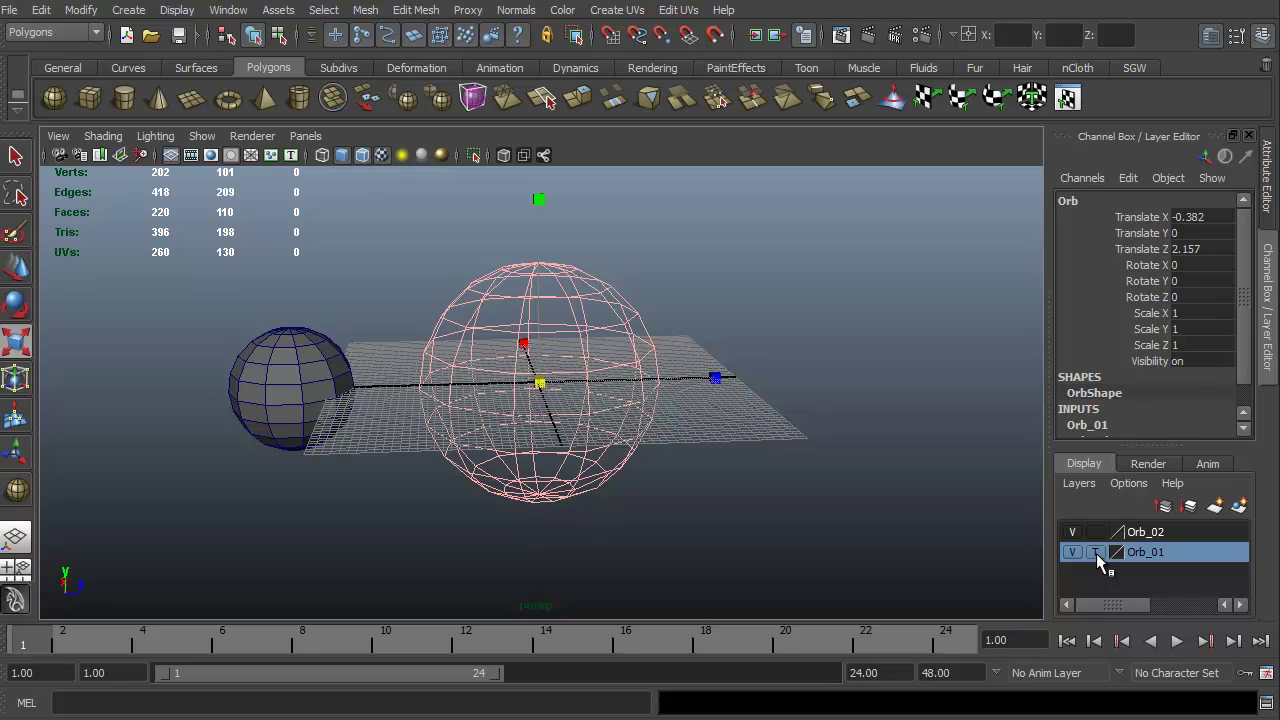
click(1096, 553)
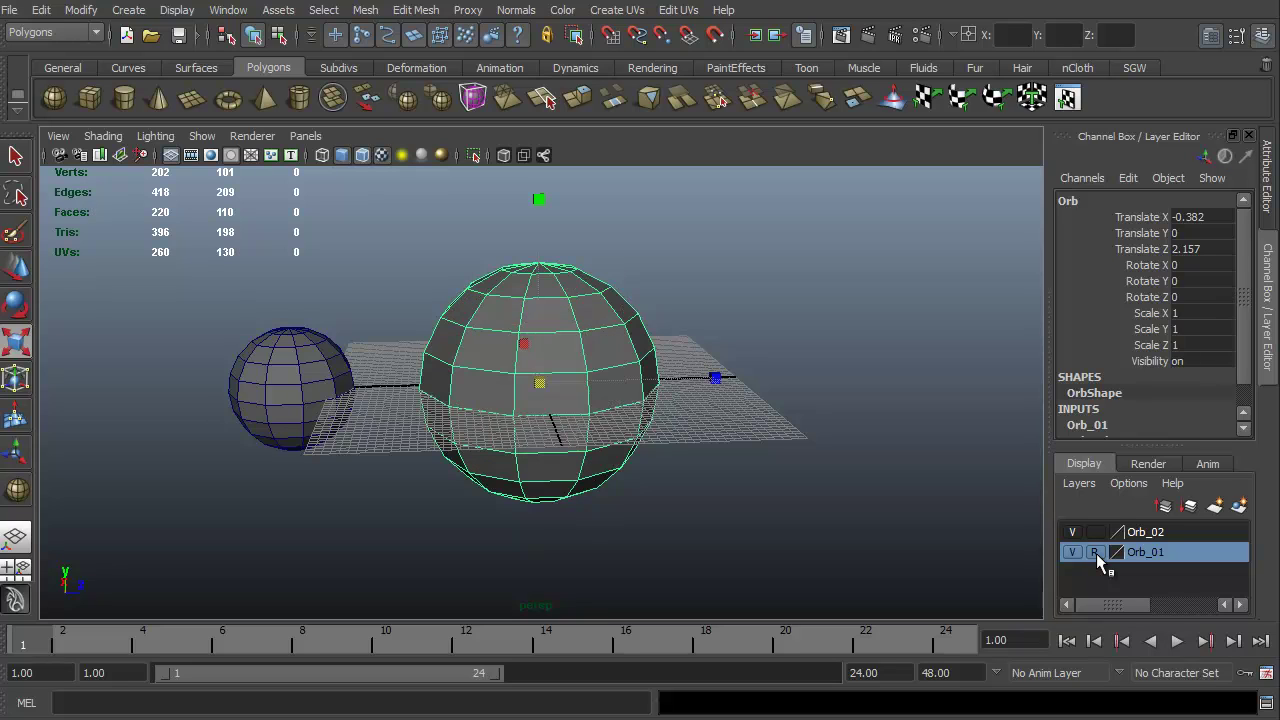
click(704, 510)
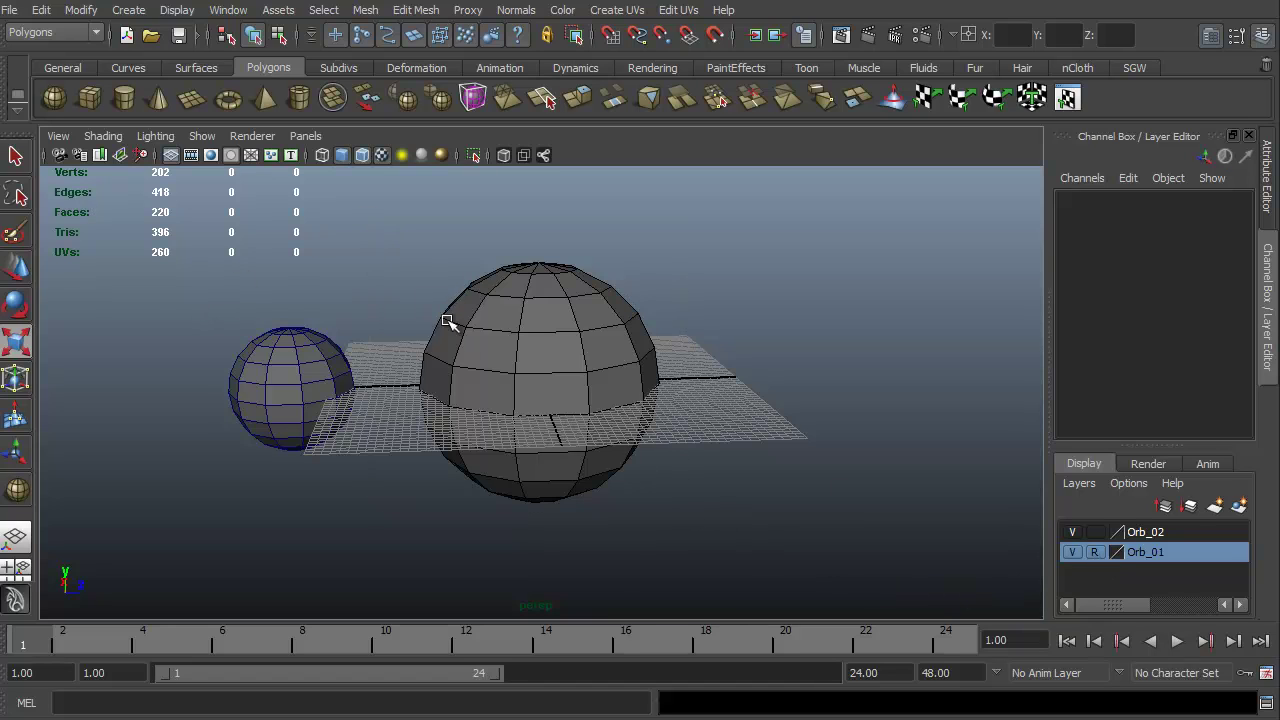
click(1094, 552)
click(1094, 552)
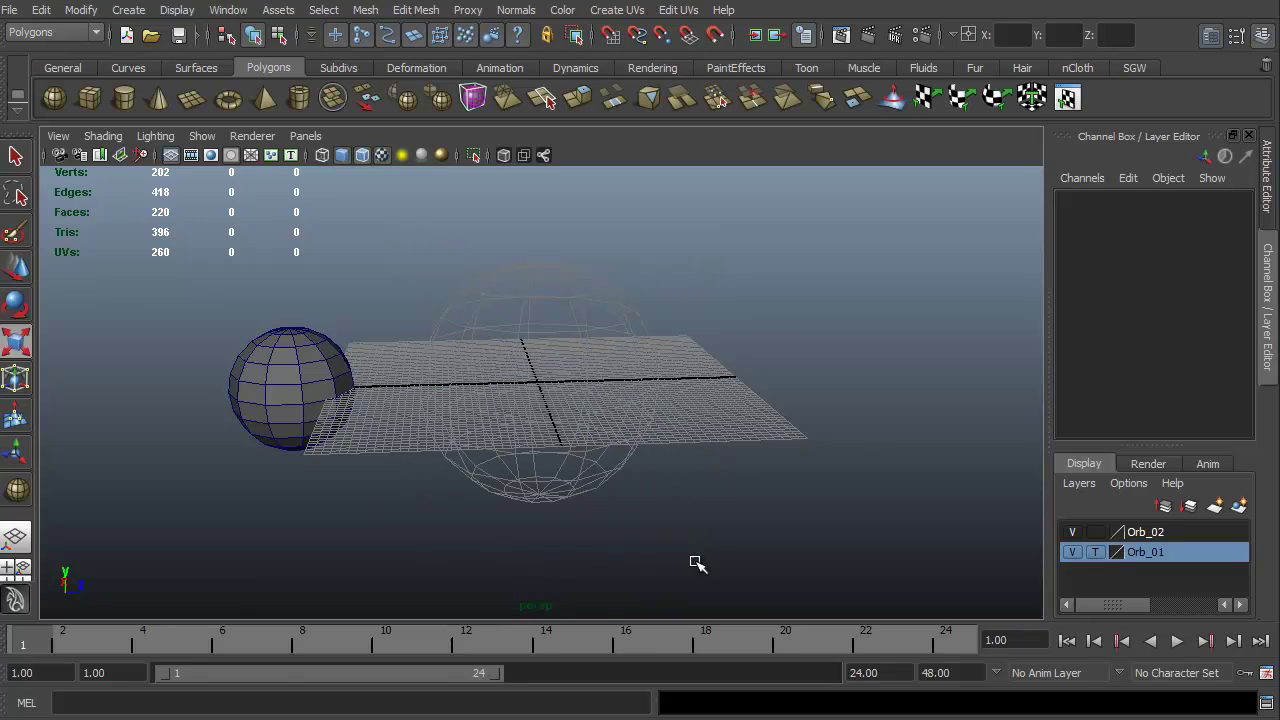
Step: Switch Orb_01 to reference and tumble the view to inspect the spheres
drag(197, 307, 391, 474)
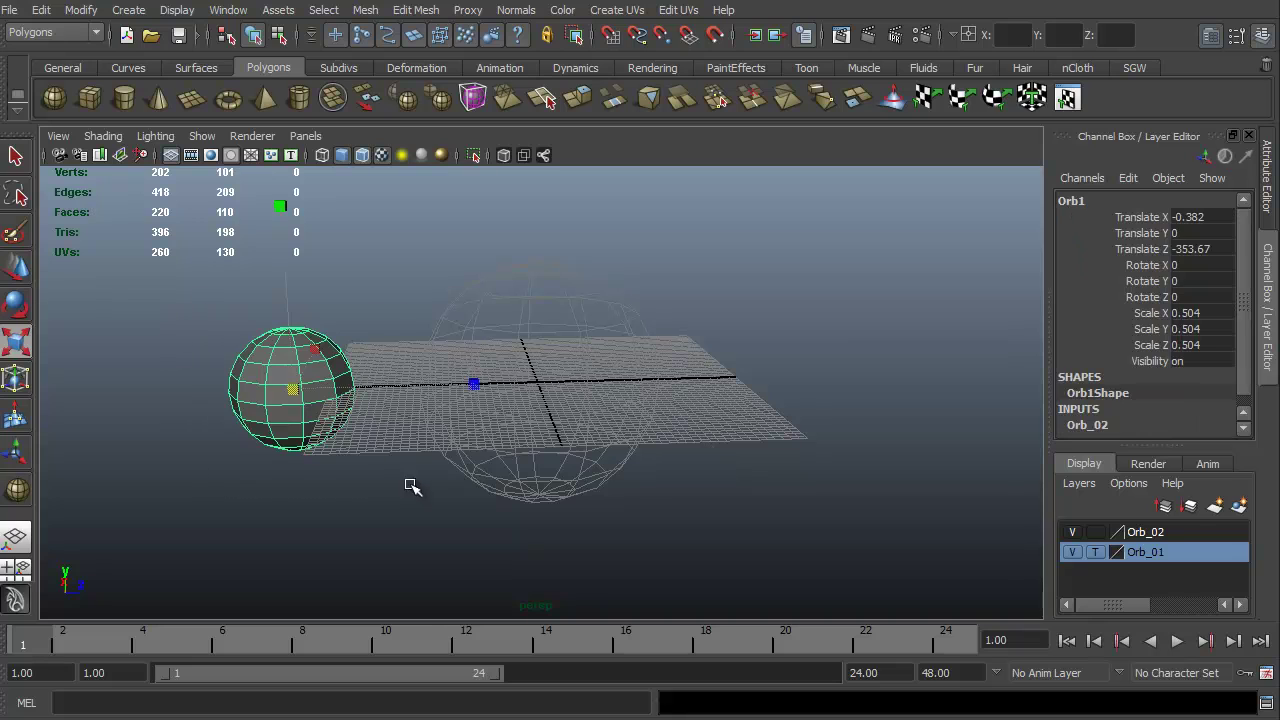
click(406, 502)
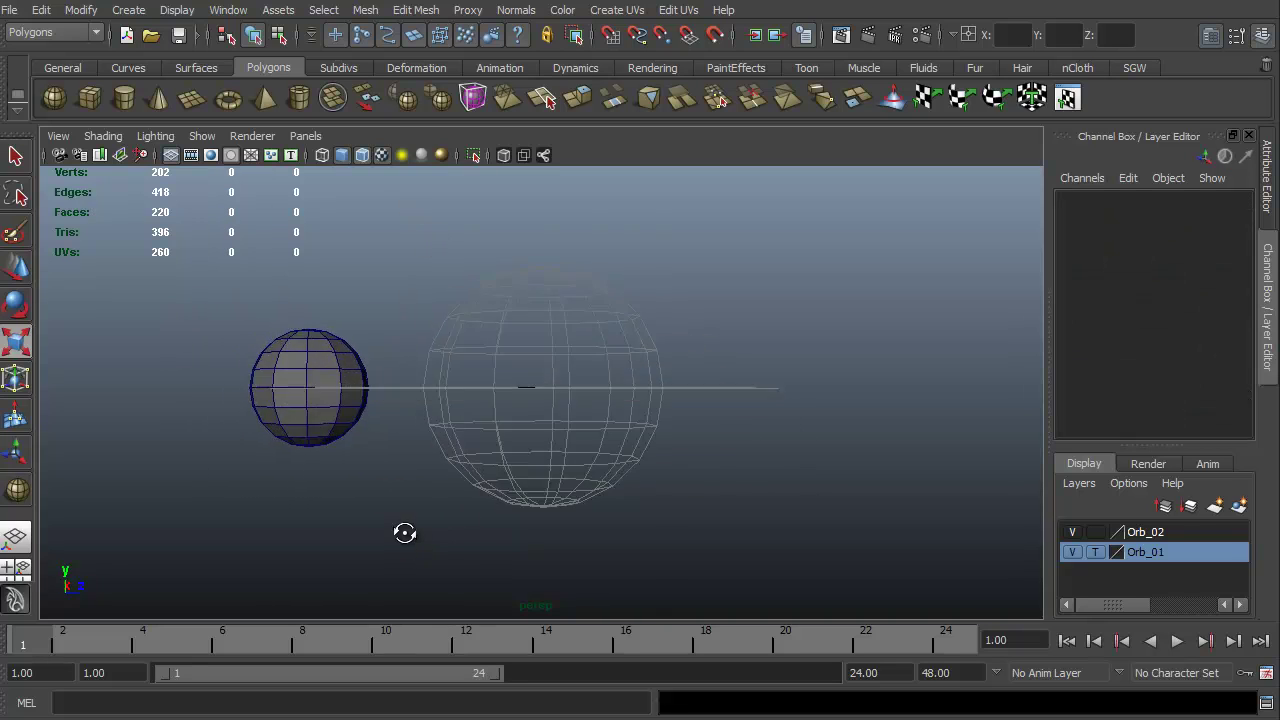
alt+drag(403, 533, 426, 555)
click(1095, 552)
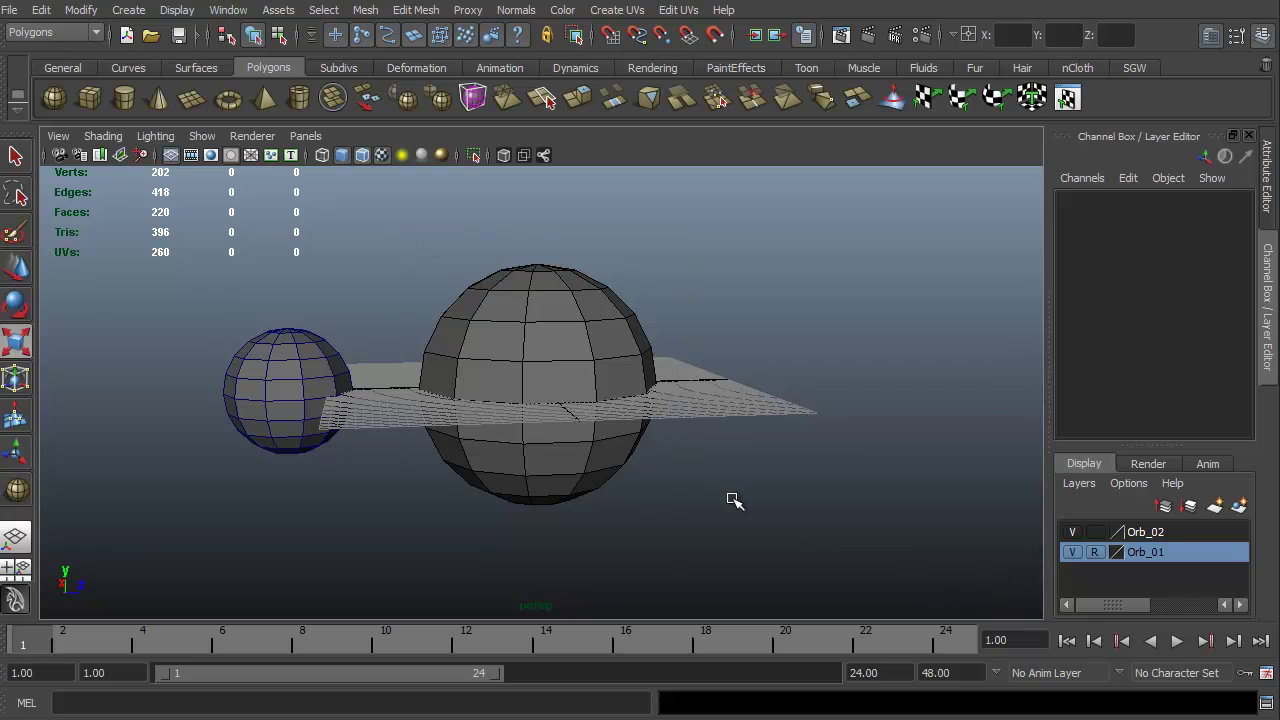
alt+drag(537, 541, 530, 420)
alt+drag(362, 548, 421, 580)
alt+drag(700, 526, 592, 524)
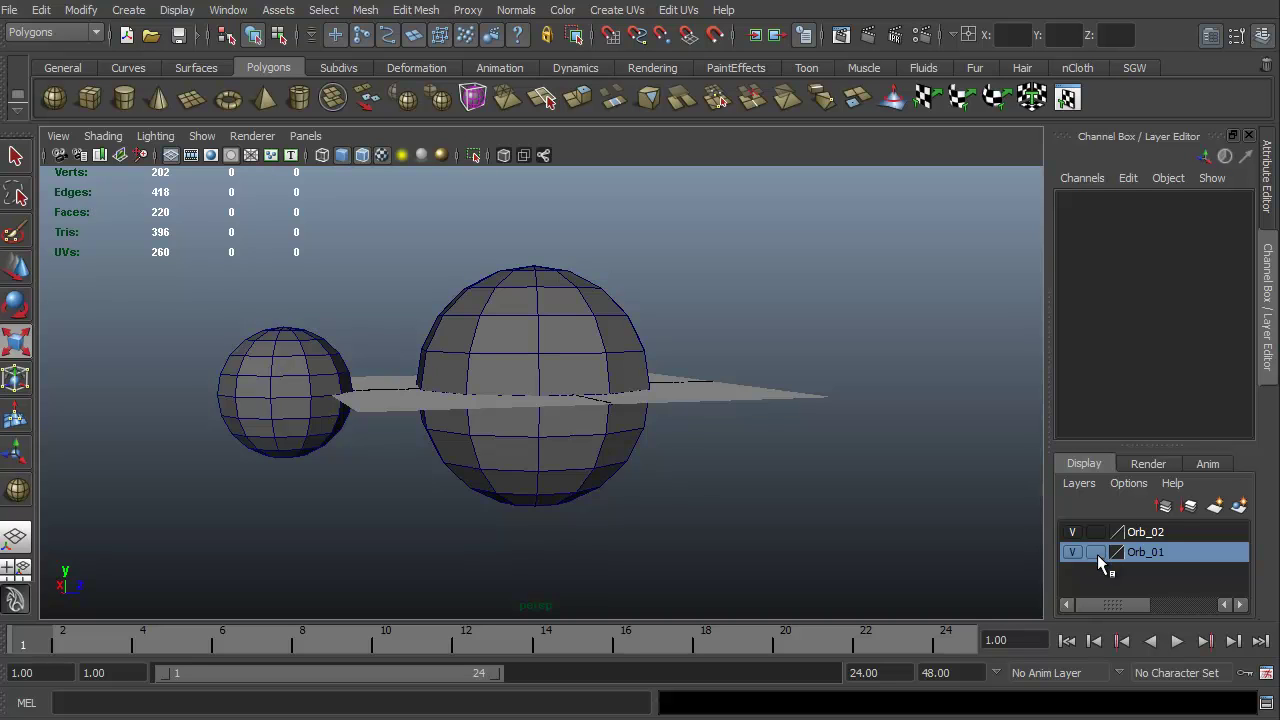
Step: Toggle Orb_01's display type again and click both spheres to test they're selectable
click(1096, 552)
alt+drag(694, 534, 555, 535)
click(1096, 553)
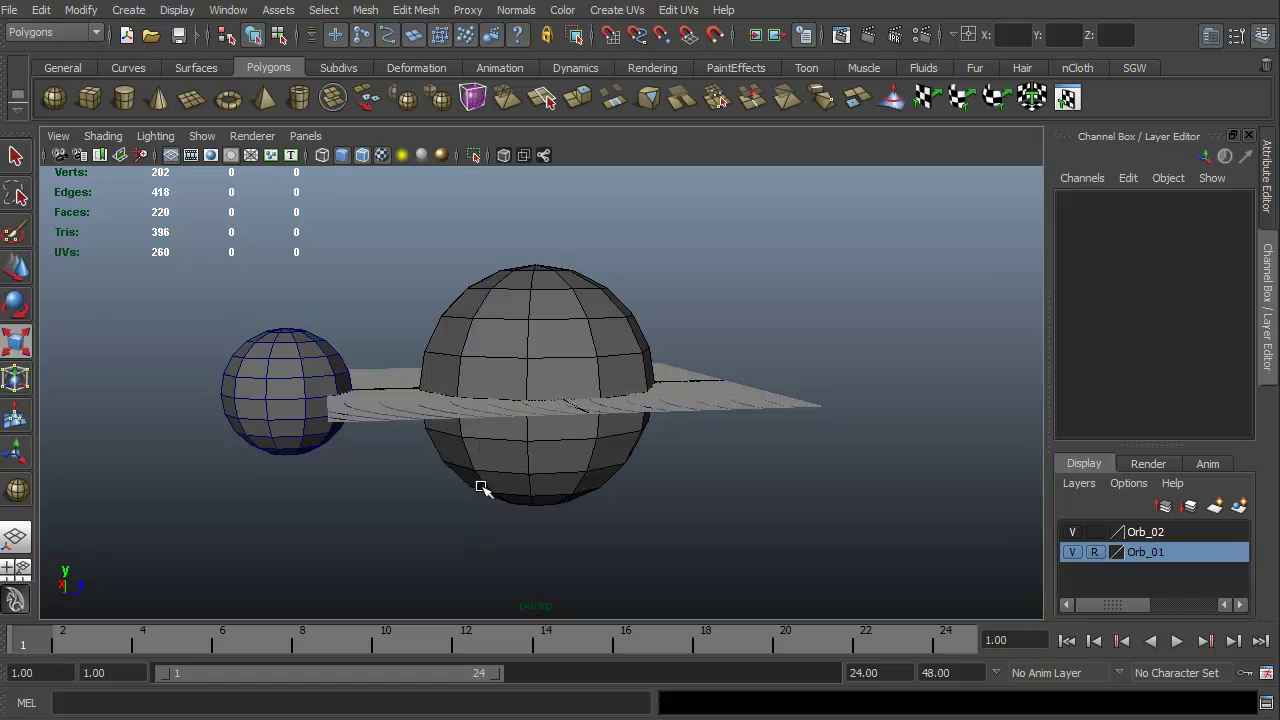
mouse_move(480, 491)
alt+mouse_down()
mouse_move(449, 409)
mouse_move(471, 514)
alt+mouse_up()
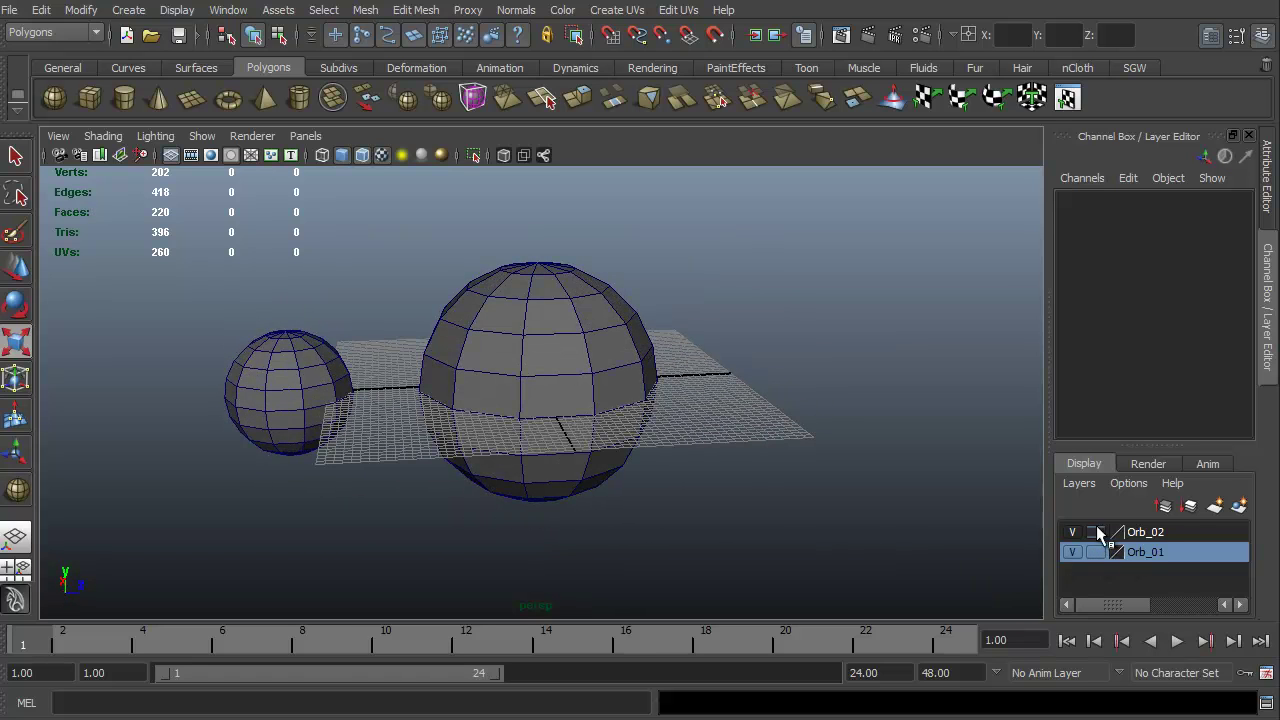
alt+drag(595, 560, 565, 558)
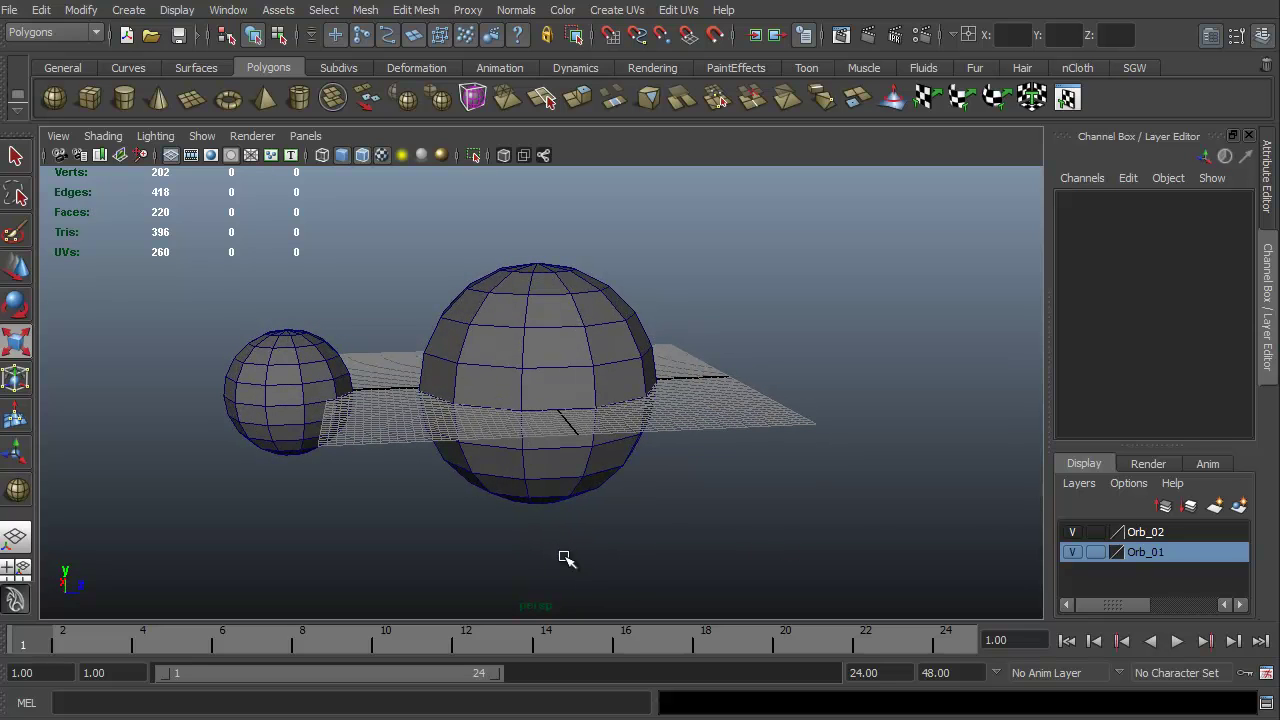
click(535, 387)
click(290, 382)
click(510, 358)
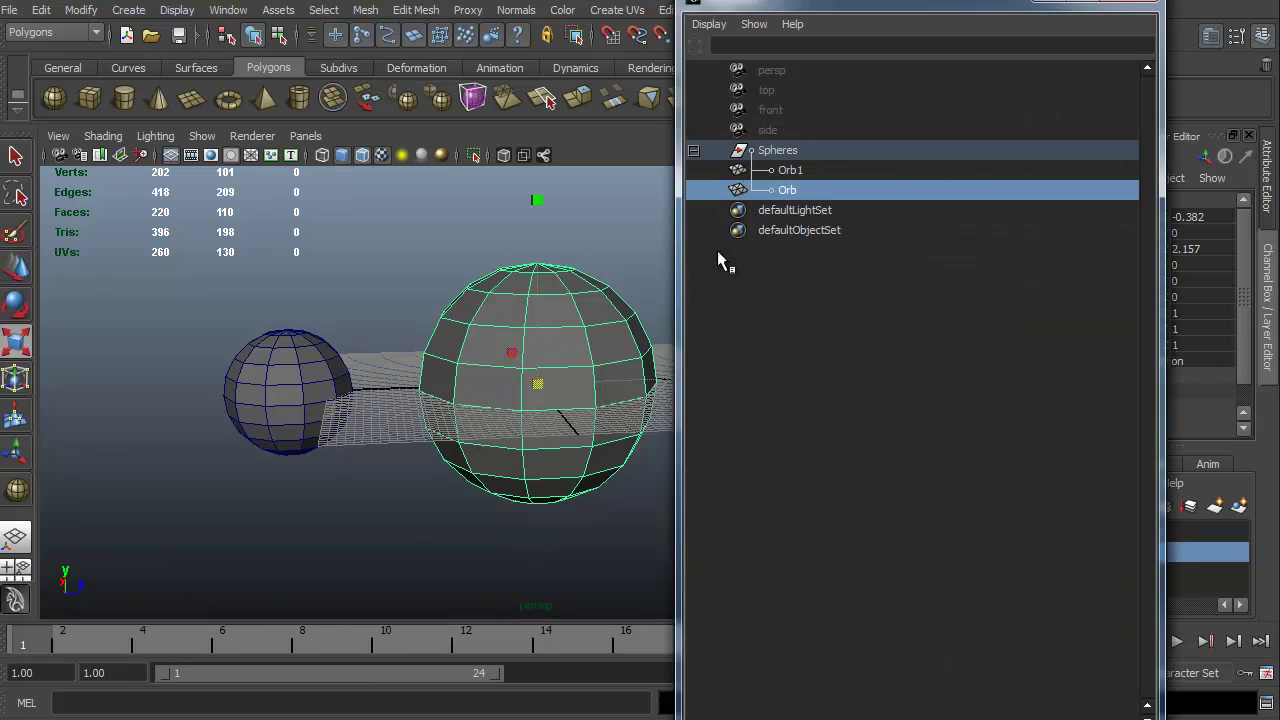
Step: Deselect Orb and tumble the view to look down on both spheres
click(754, 312)
alt+drag(334, 289, 323, 423)
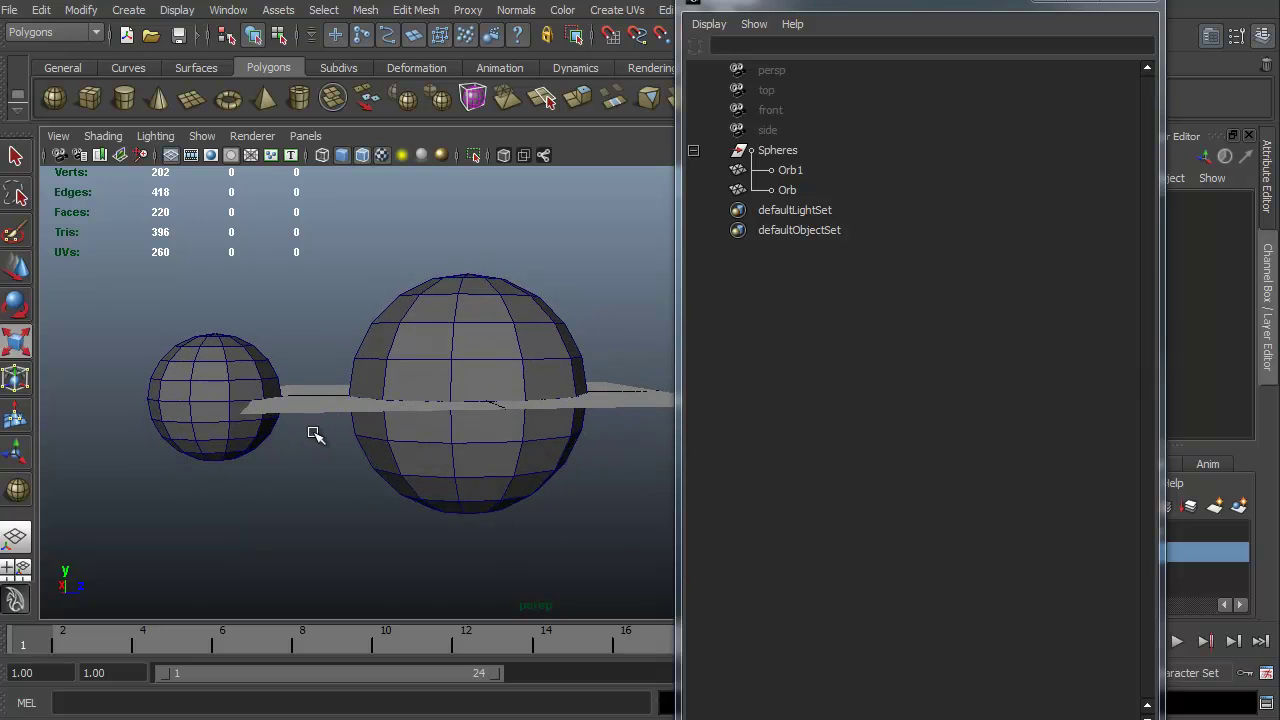